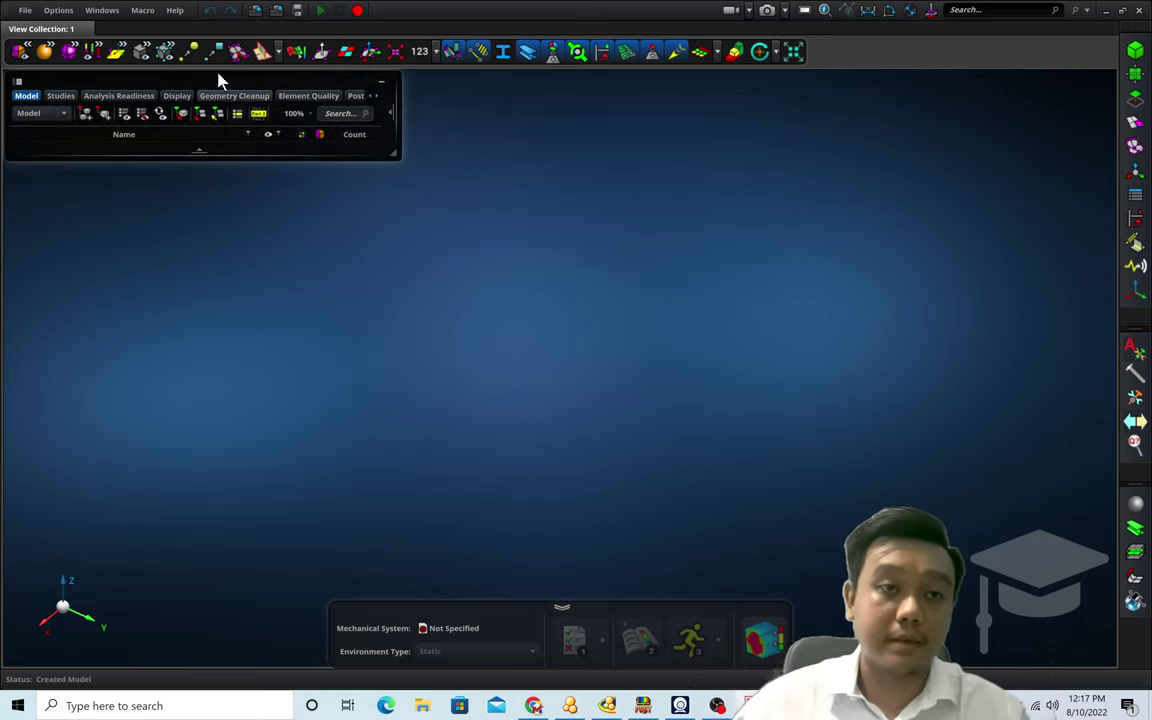
# Step: Import the geometry file simple_silo.iges from the Downloads folder with cleaning and sewing on import enabled
pyautogui.click(25, 11)
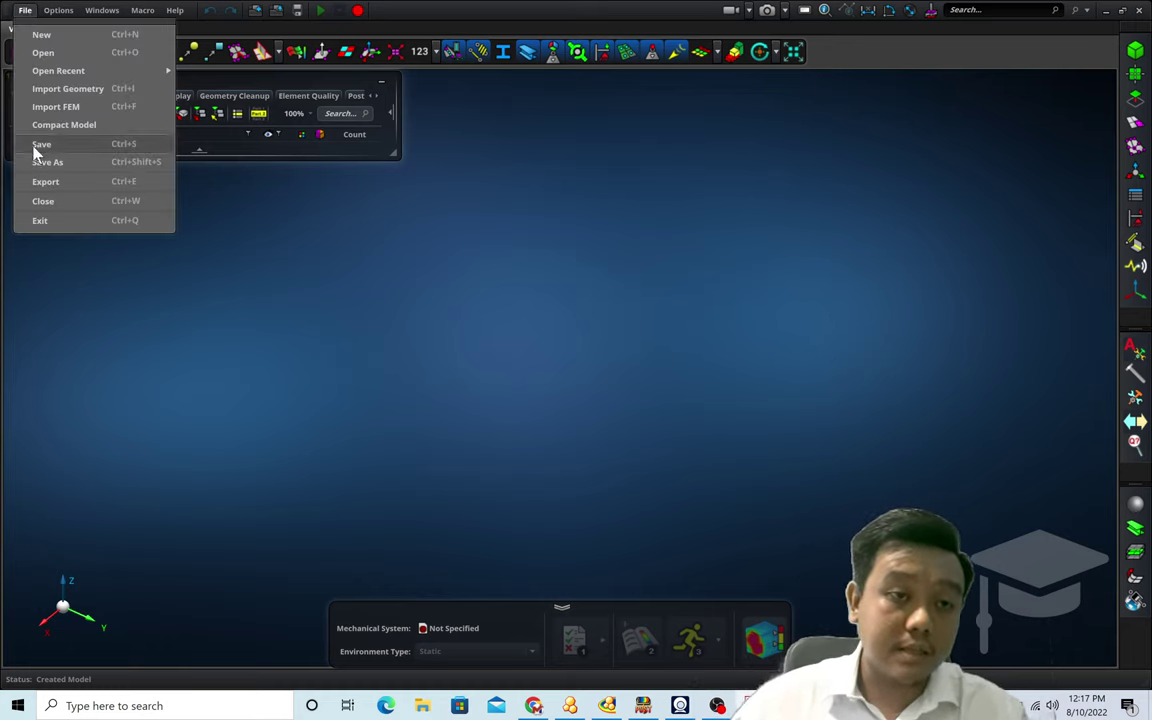
pyautogui.click(71, 92)
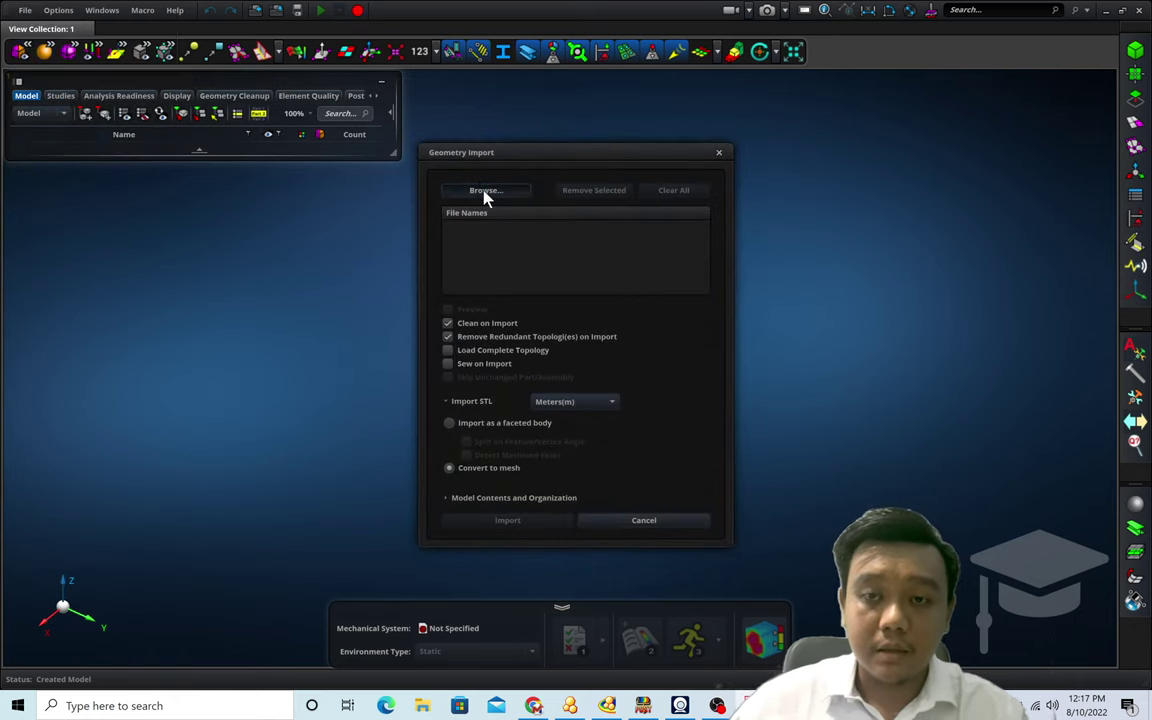
pyautogui.click(485, 192)
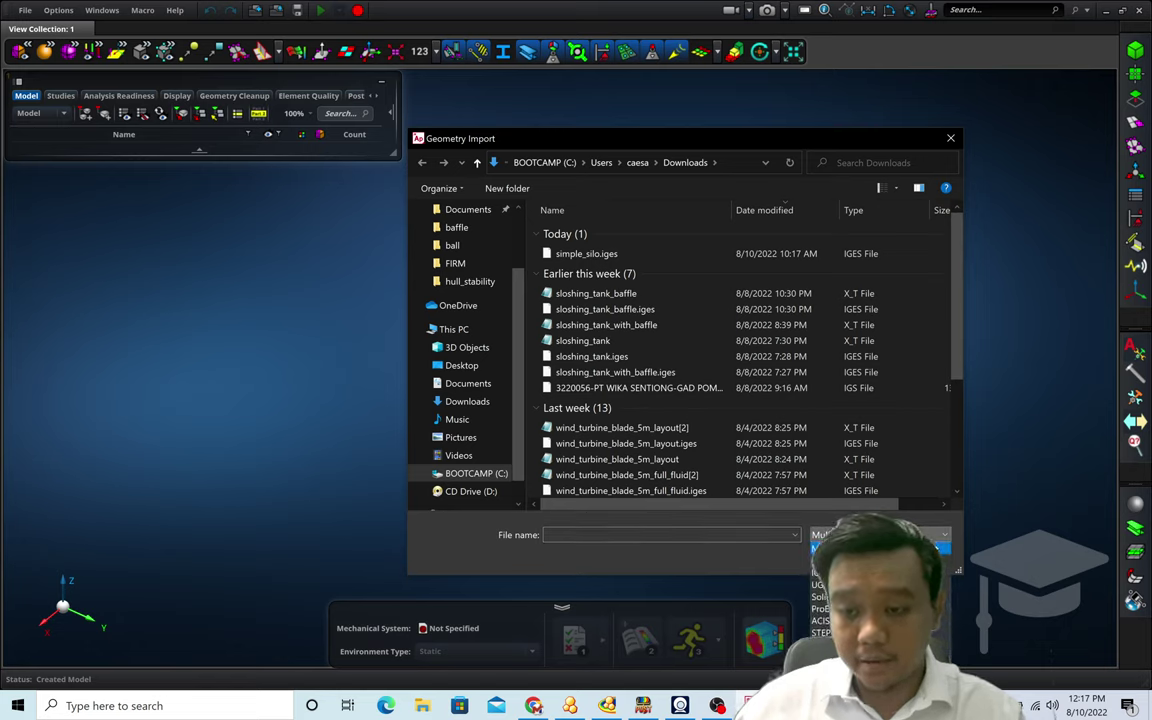
pyautogui.doubleClick(628, 256)
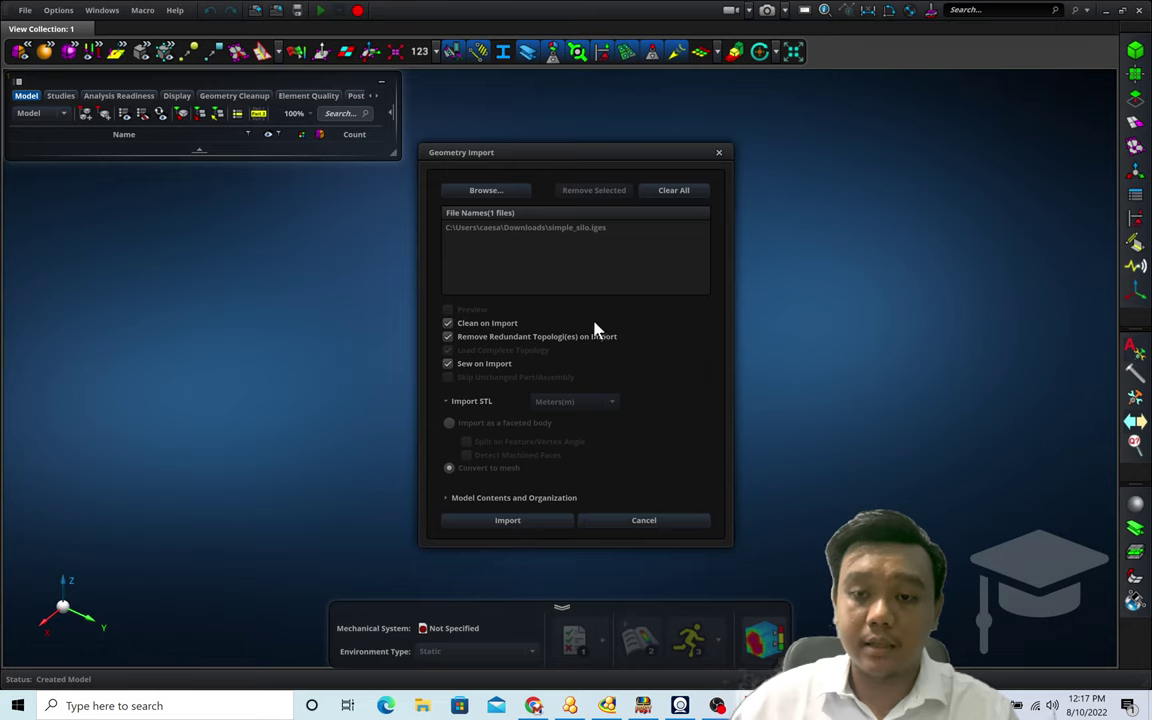
pyautogui.click(535, 522)
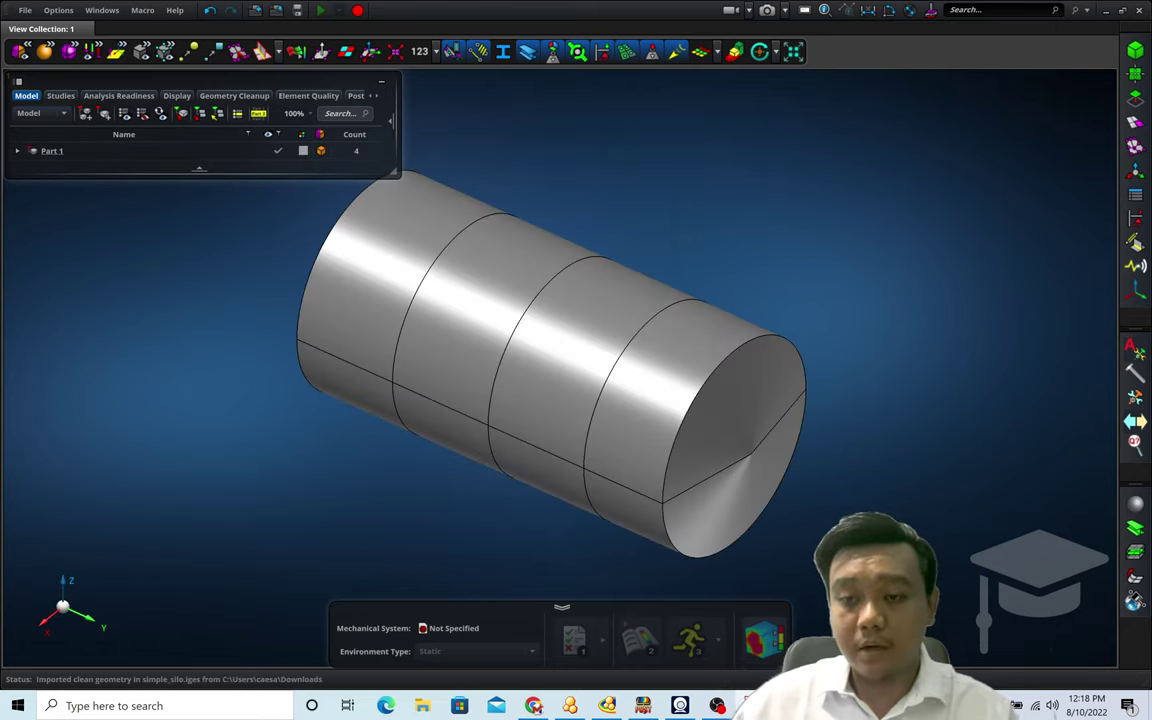
# Step: Create midsurfaces from all four silo solids with the single thickness solid method and automatic thickness assignment
pyautogui.moveTo(880, 560); pyautogui.dragTo(940, 536, button='middle')
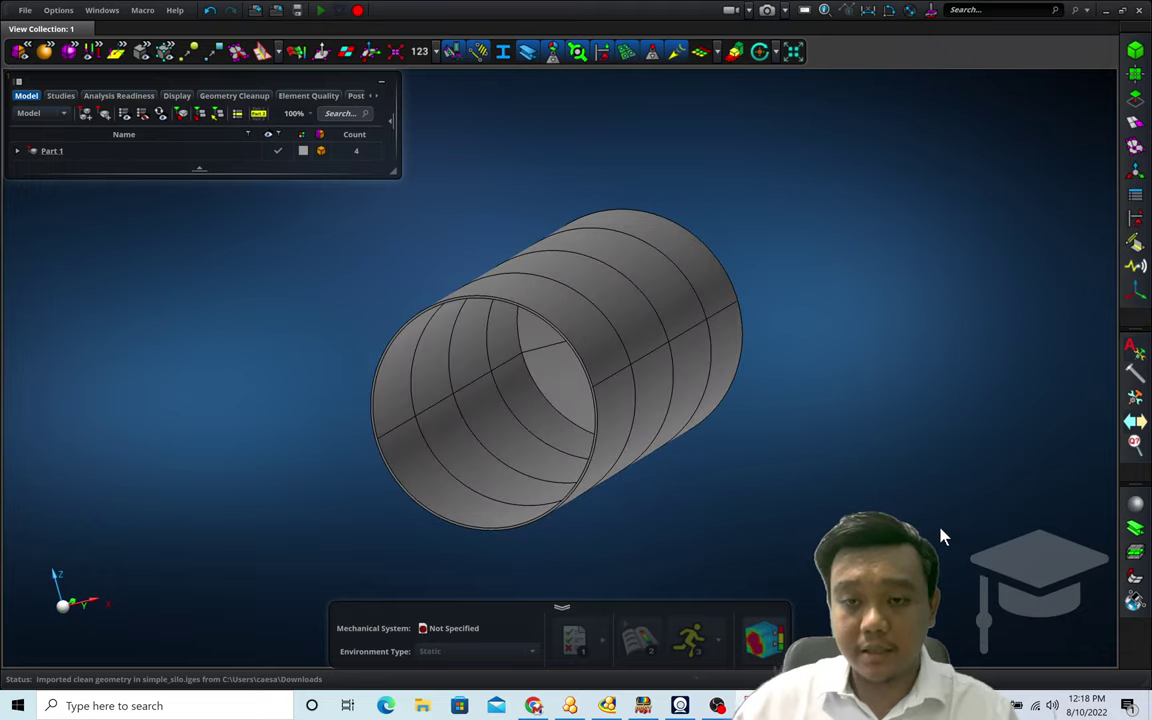
pyautogui.scroll(10, 553, 334)
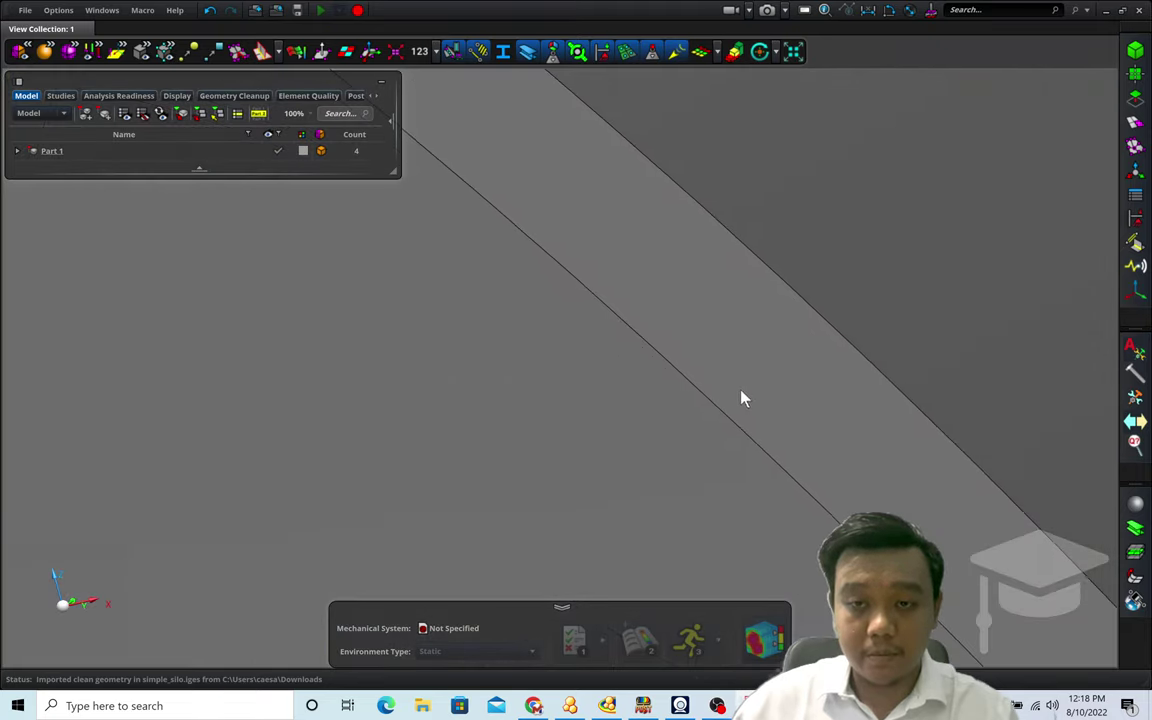
pyautogui.scroll(-10, 741, 396)
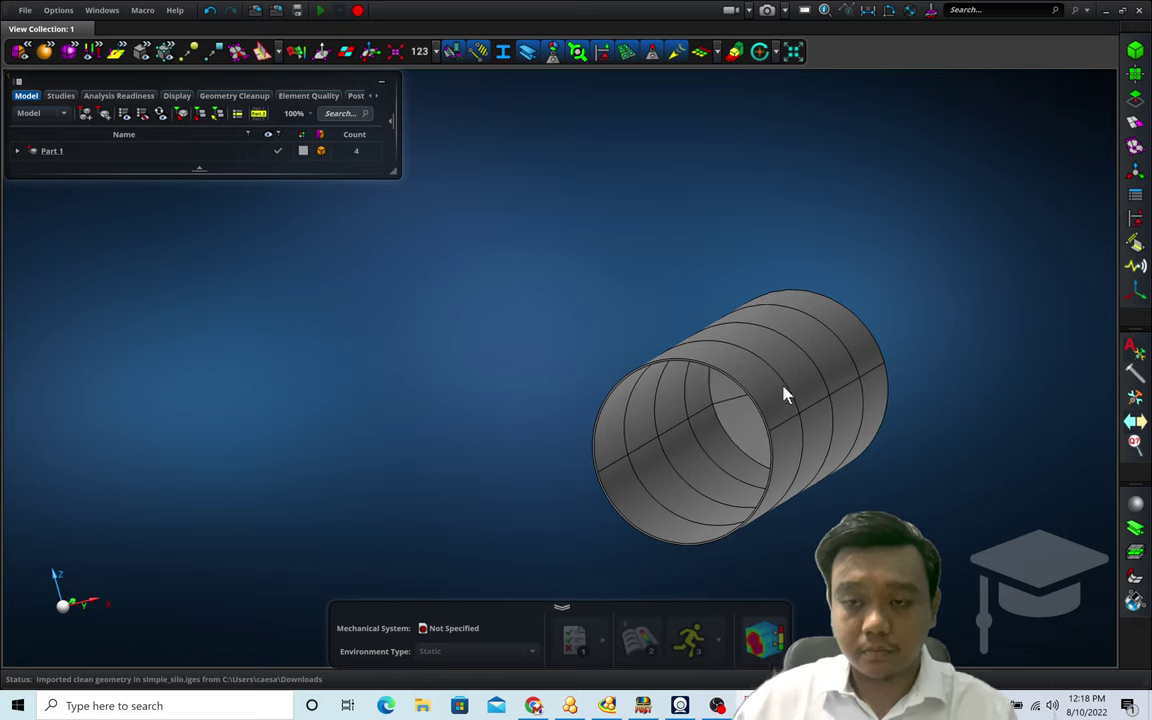
pyautogui.moveTo(785, 395); pyautogui.dragTo(740, 467, button='middle')
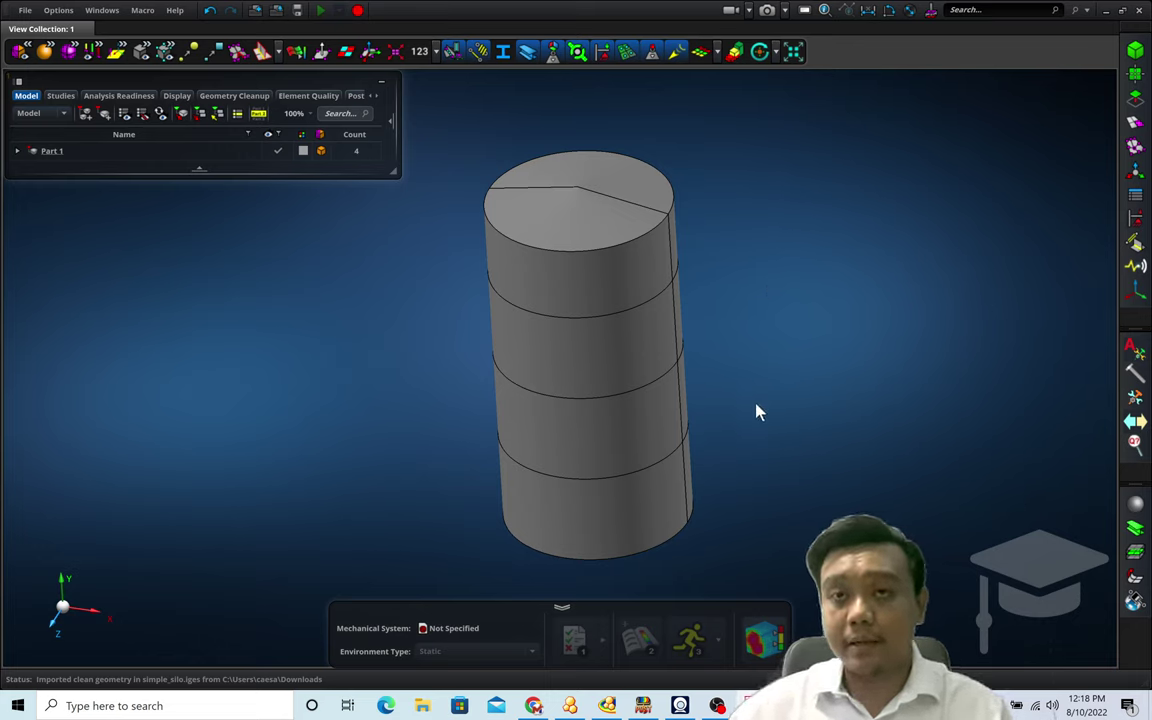
pyautogui.moveTo(756, 402); pyautogui.dragTo(761, 411, button='middle')
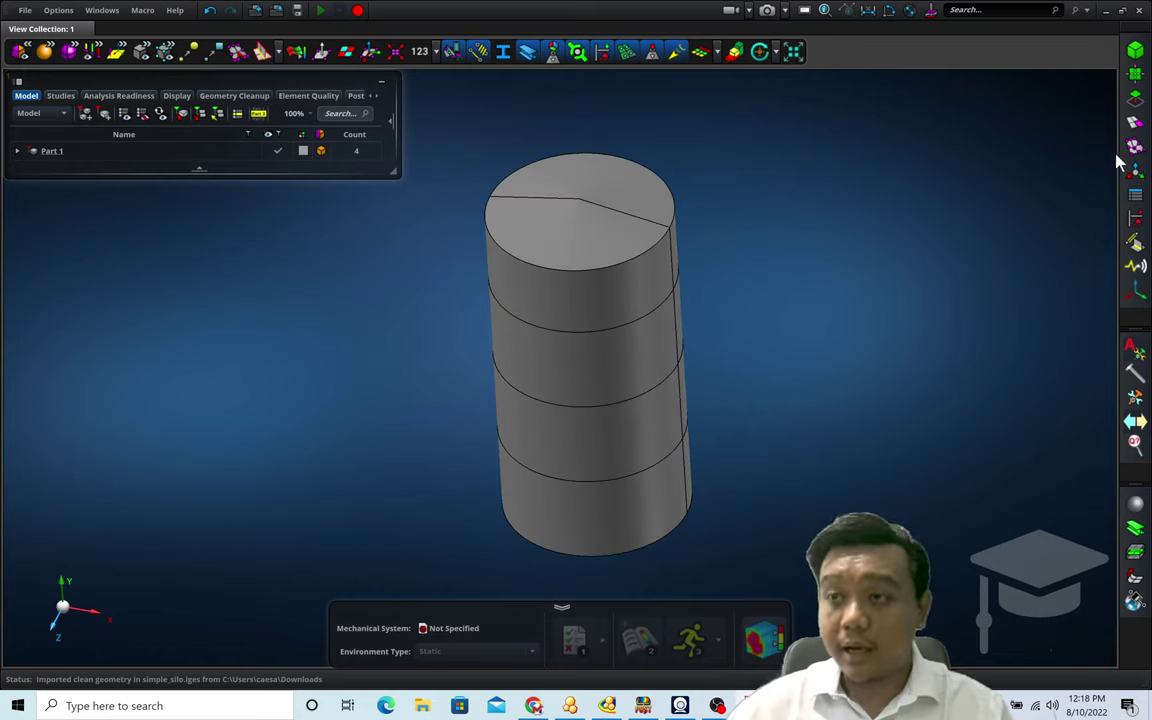
pyautogui.click(1134, 126)
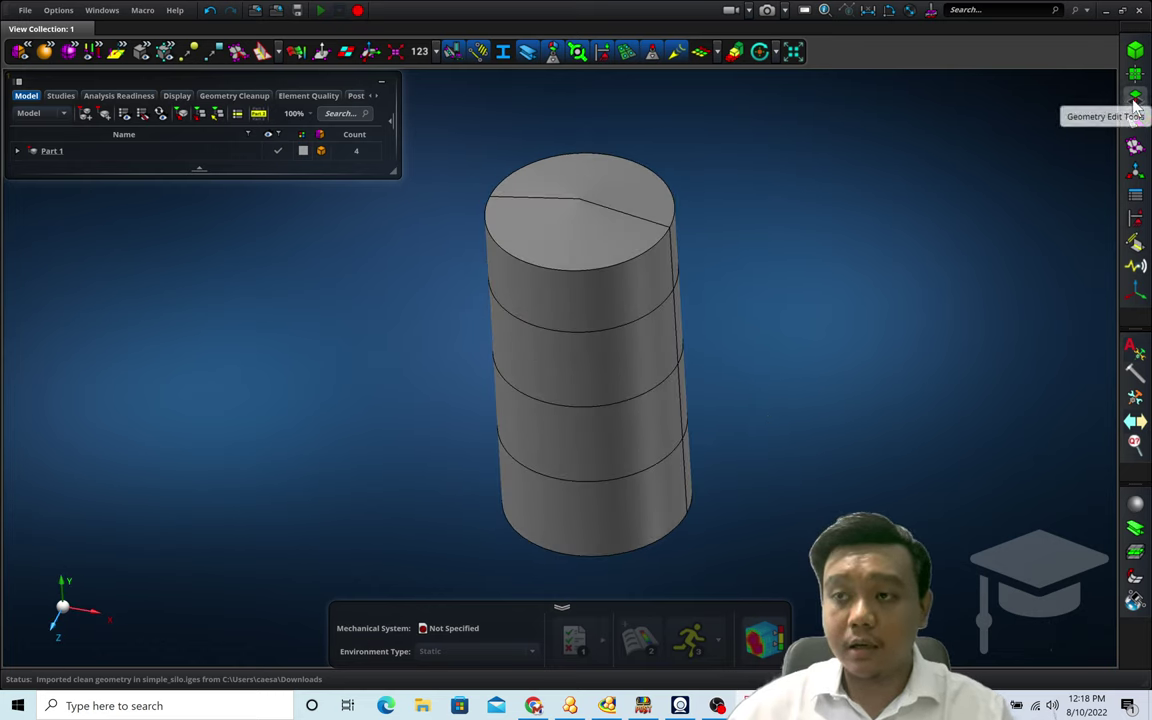
pyautogui.click(1135, 107)
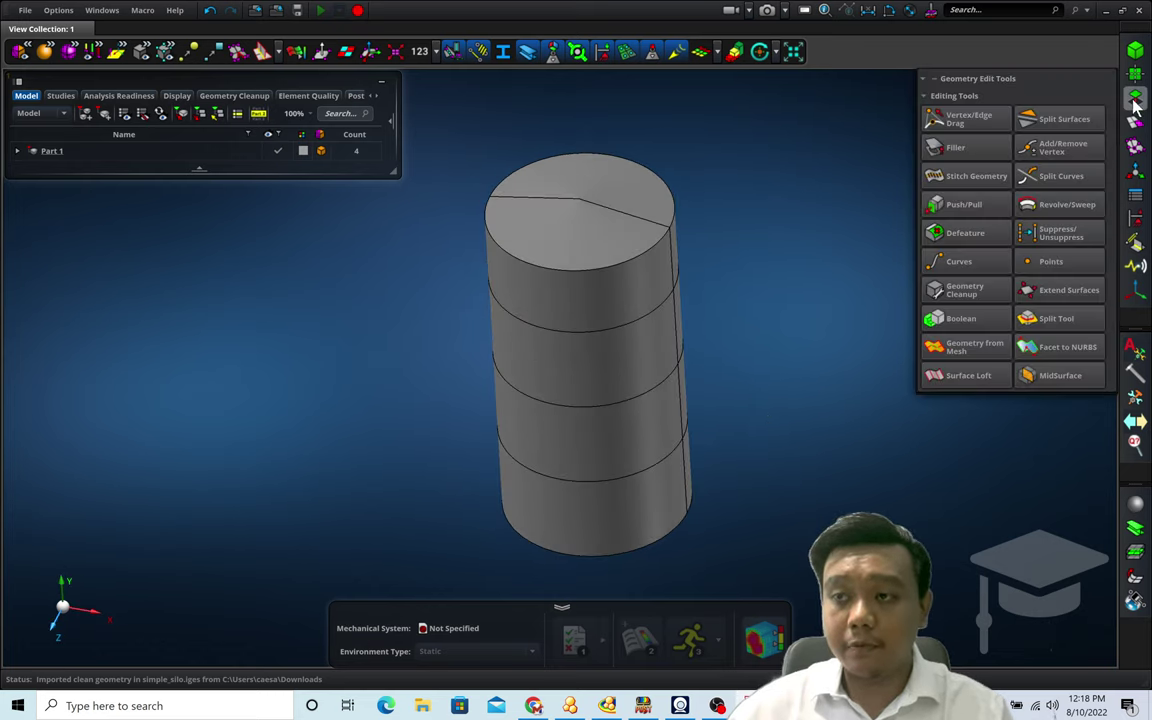
pyautogui.click(1068, 382)
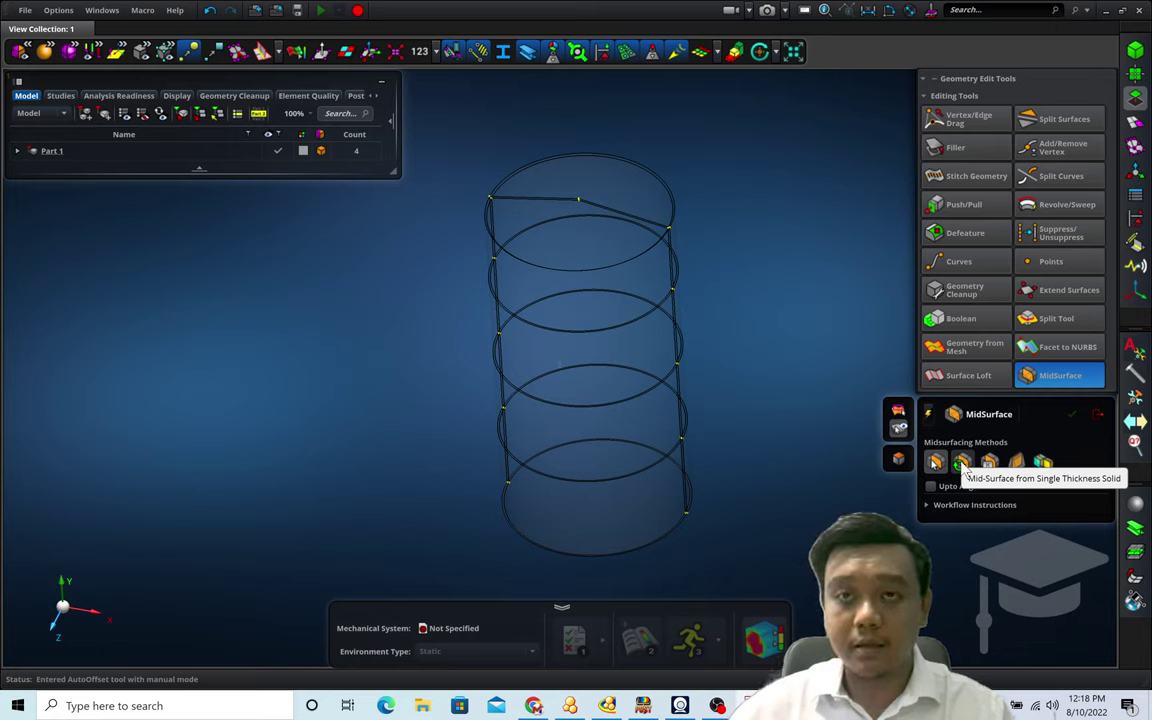
pyautogui.click(961, 462)
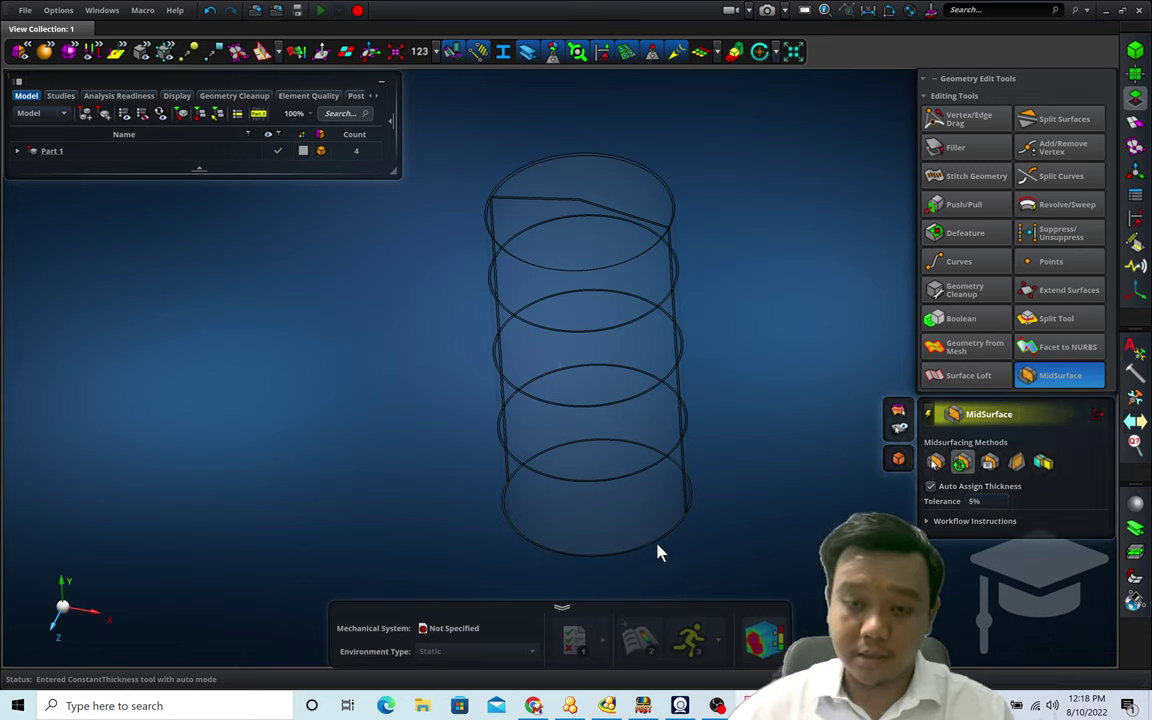
pyautogui.click(742, 120)
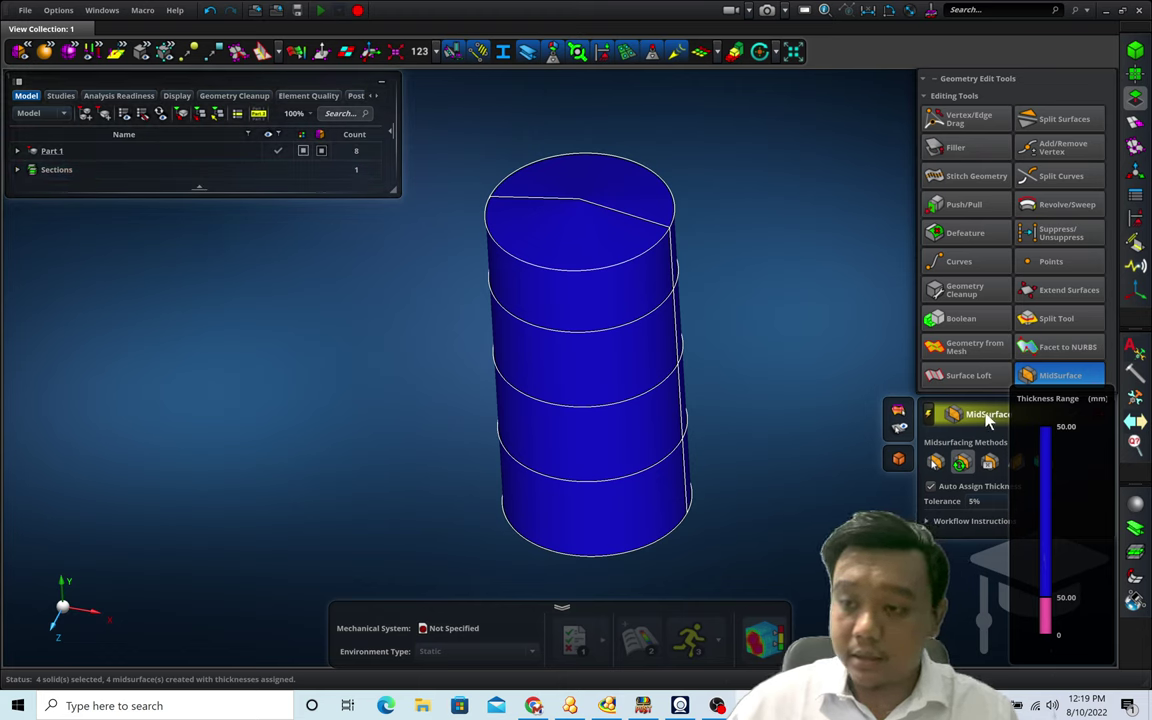
pyautogui.click(1097, 414)
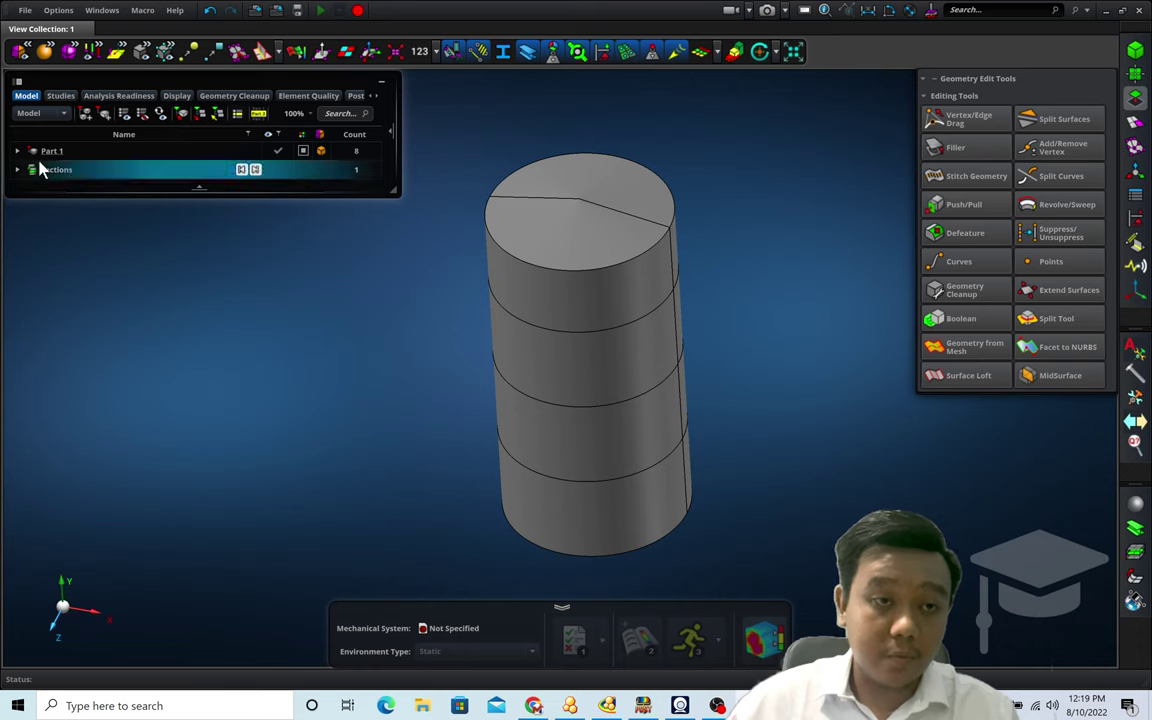
# Step: List the contents of Part 1 and turn off the display of solids, leaving the midsurfaces shown
pyautogui.click(17, 151)
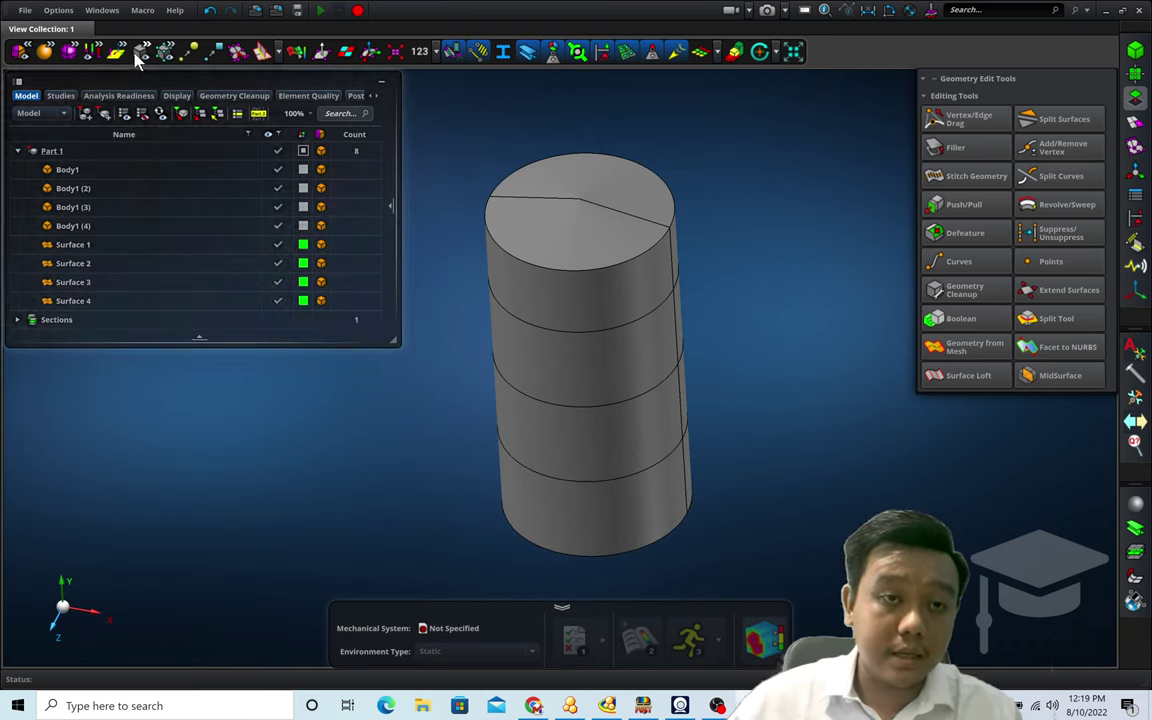
pyautogui.moveTo(140, 55)
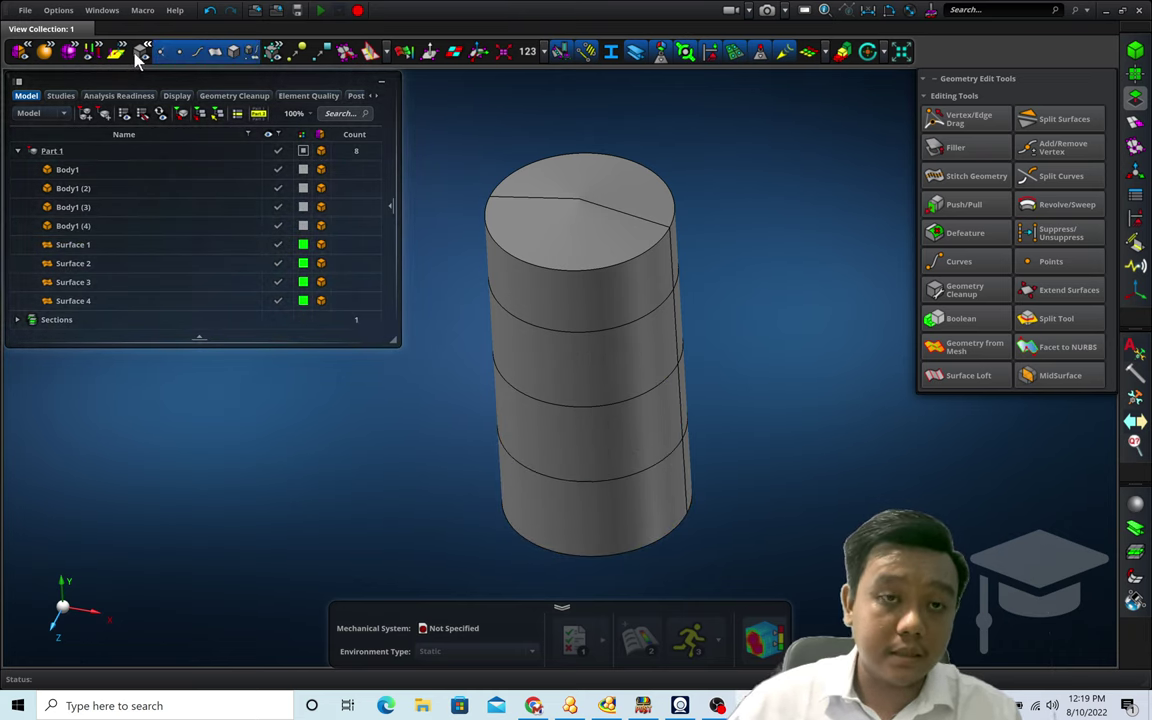
pyautogui.click(240, 54)
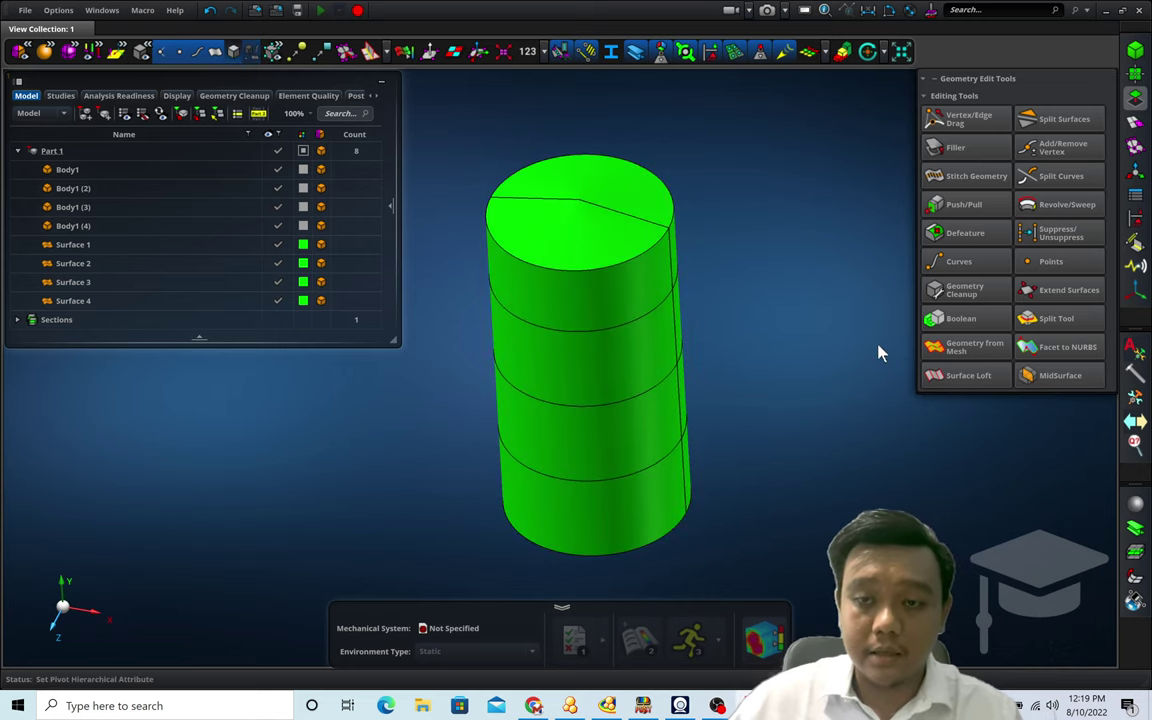
# Step: Examine the silo's midsurfaces from the open base, the inside and the outside
pyautogui.moveTo(877, 352); pyautogui.dragTo(810, 342, button='right')
pyautogui.scroll(10, 688, 364)
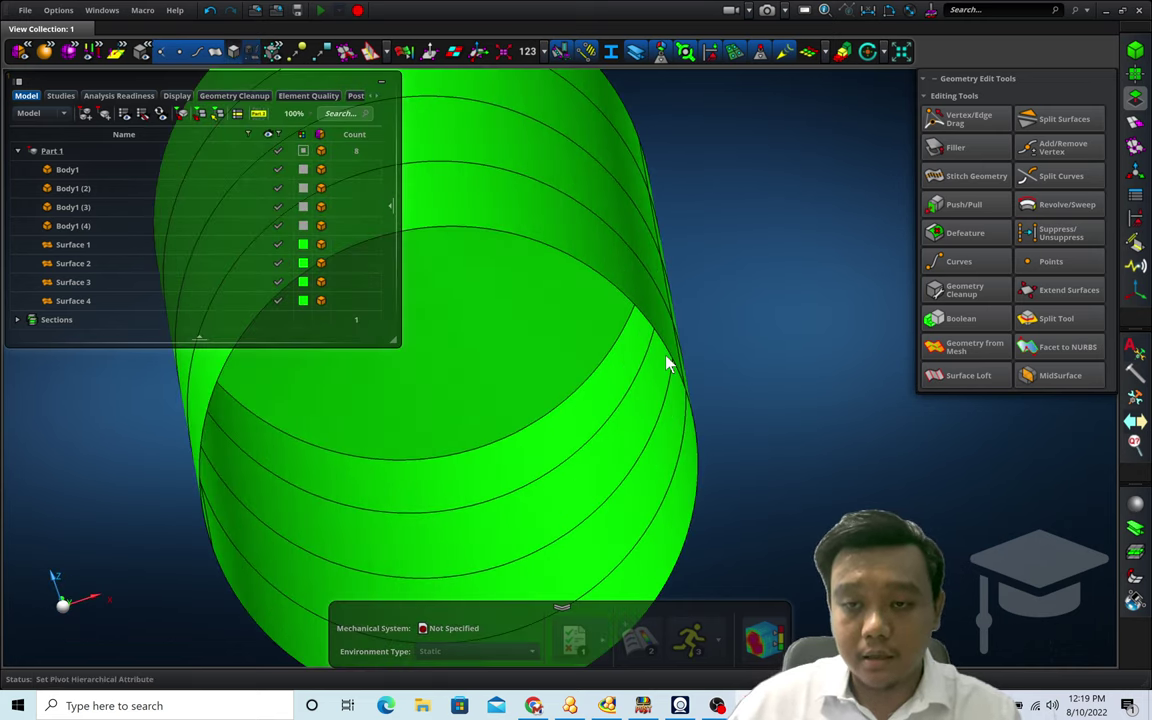
pyautogui.scroll(-10, 651, 347)
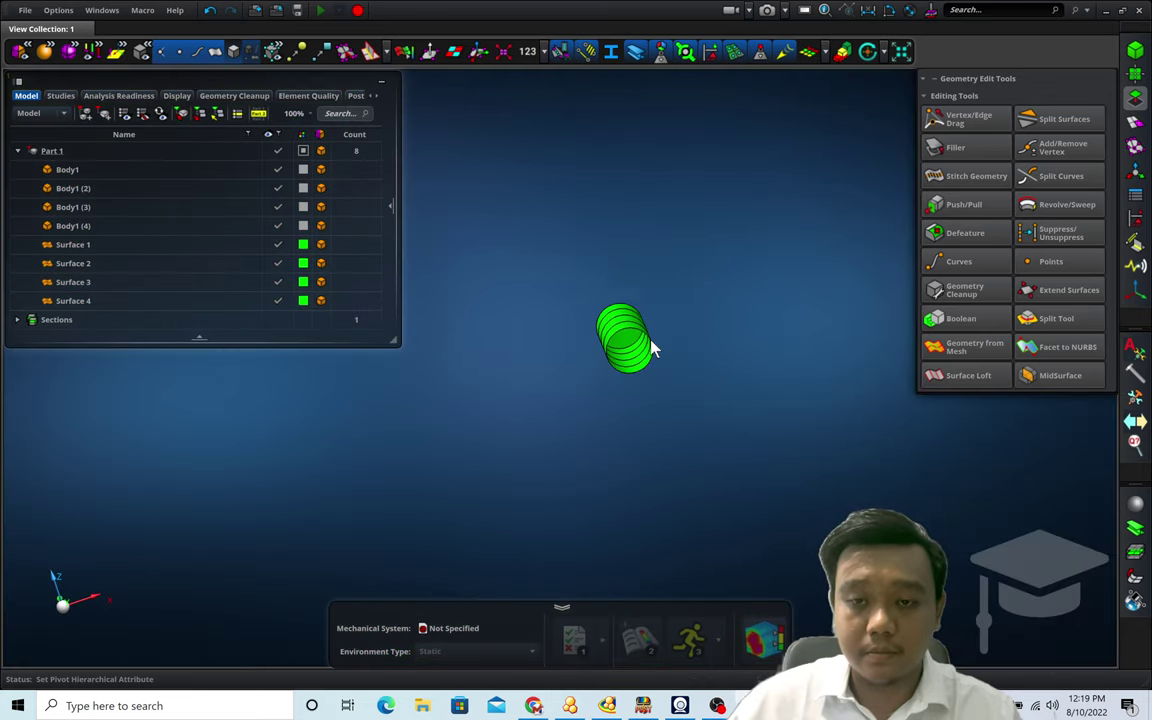
pyautogui.moveTo(651, 347); pyautogui.dragTo(602, 399, button='right')
pyautogui.scroll(3, 620, 350)
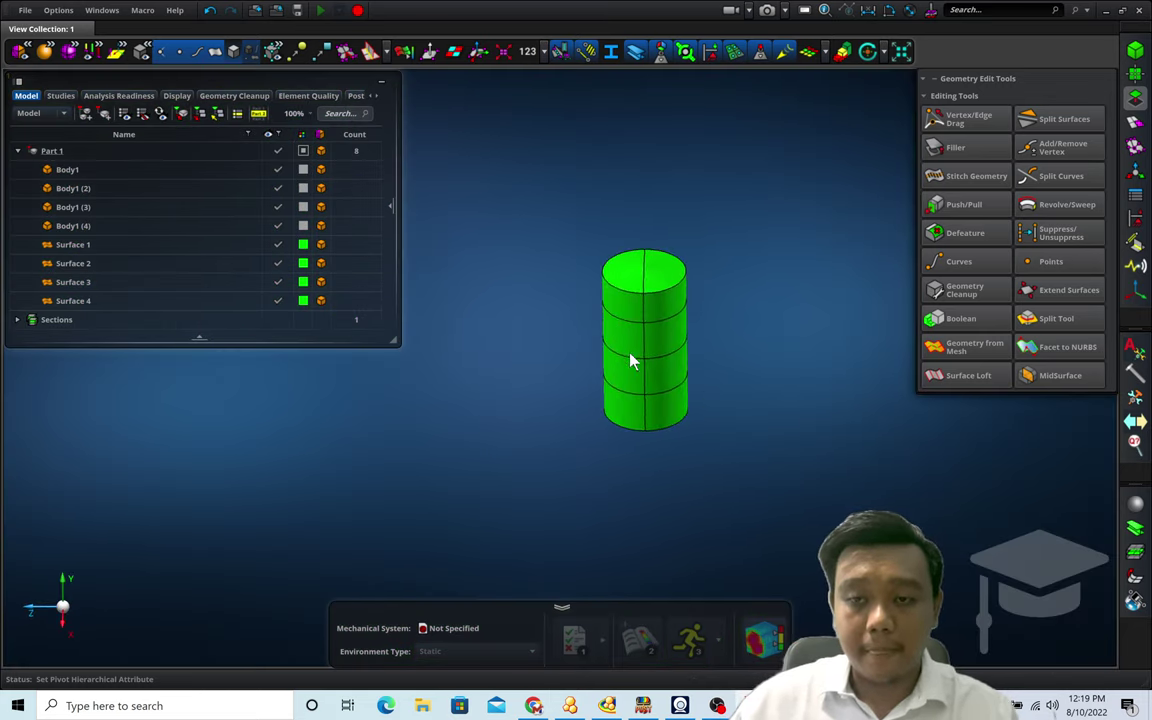
pyautogui.moveTo(651, 451); pyautogui.dragTo(691, 347, button='right')
pyautogui.scroll(4, 690, 347)
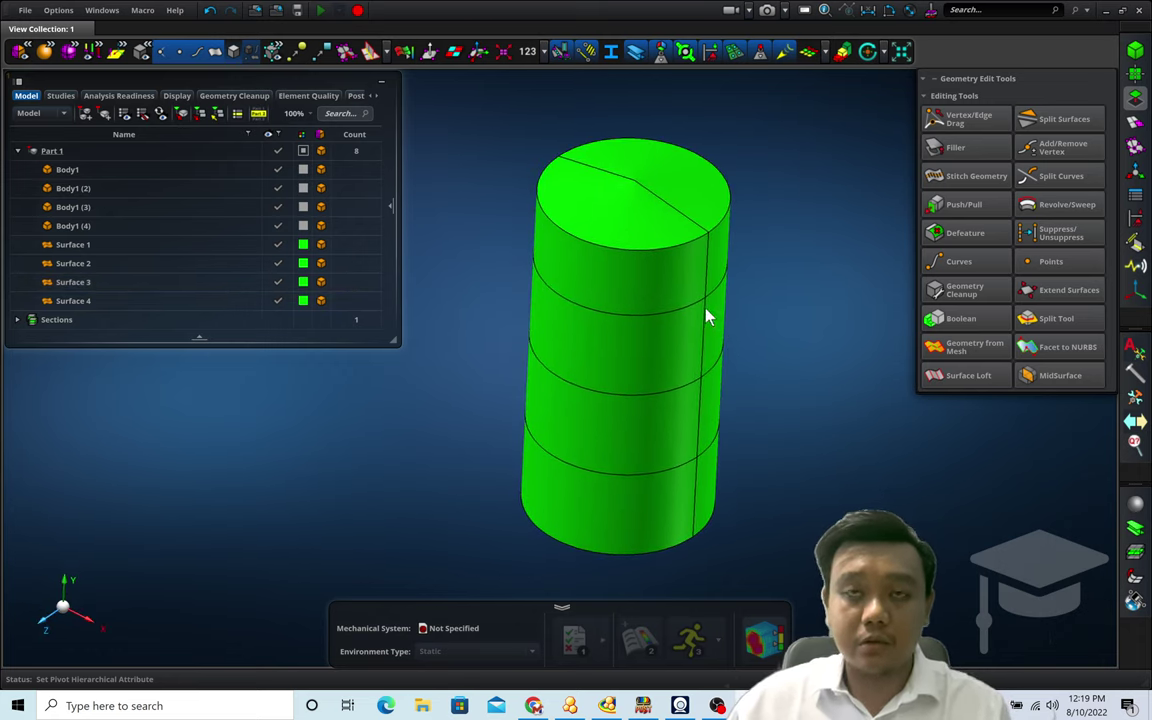
# Step: Set the thickness of the Constant Thickness section to 25 mm and apply it
pyautogui.click(18, 321)
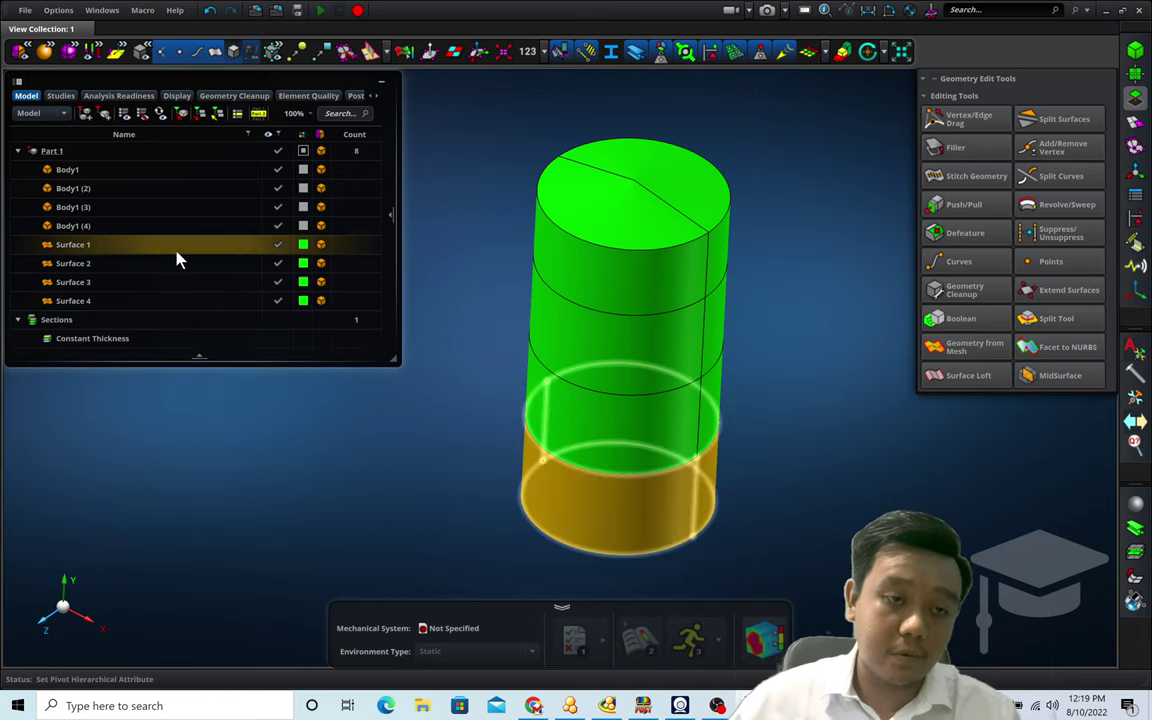
pyautogui.click(115, 338)
pyautogui.doubleClick(117, 339)
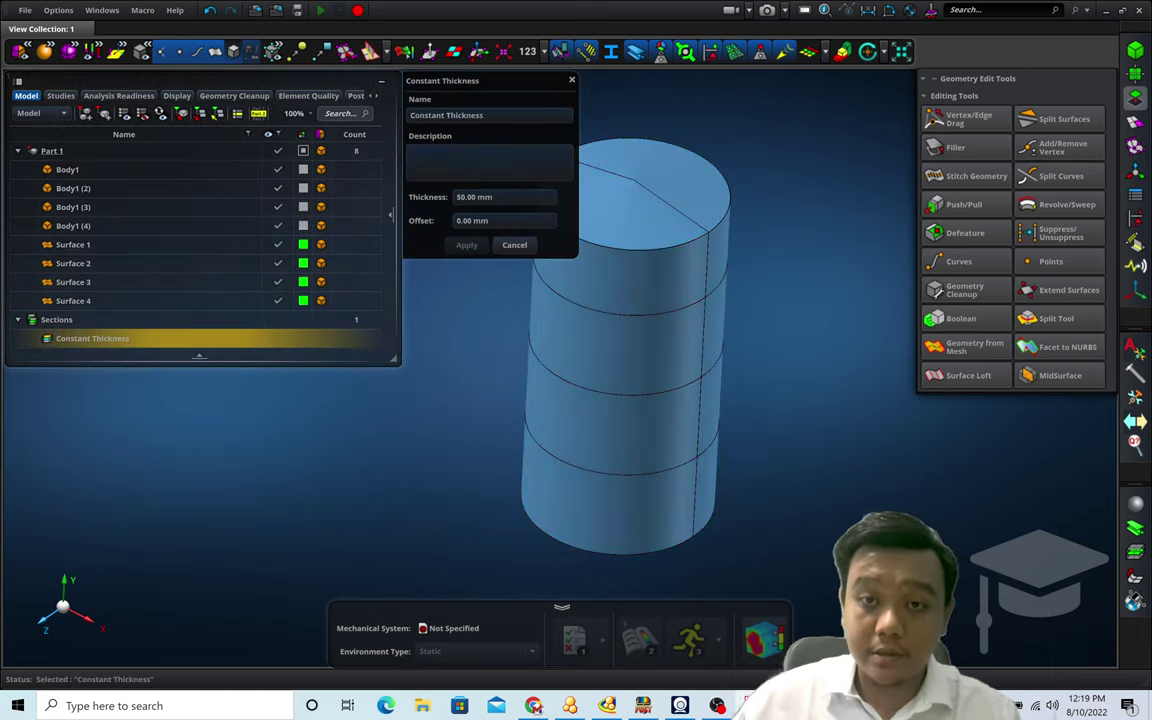
pyautogui.click(73, 188)
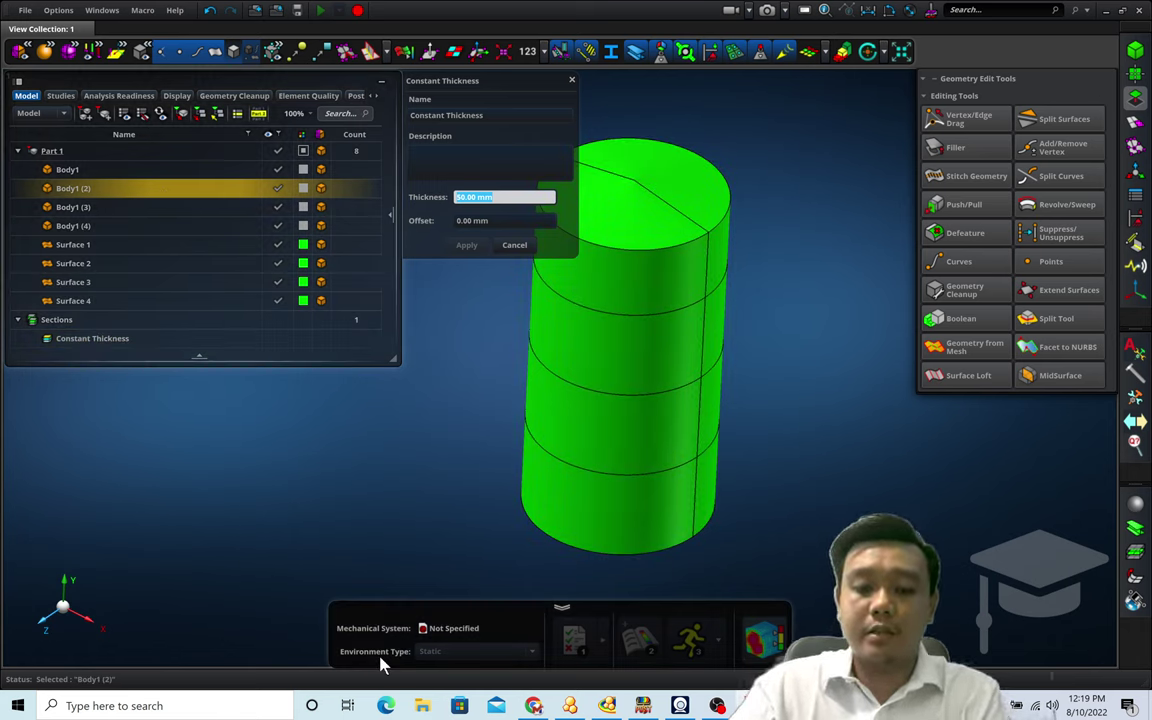
pyautogui.write('25')
pyautogui.press('Return')
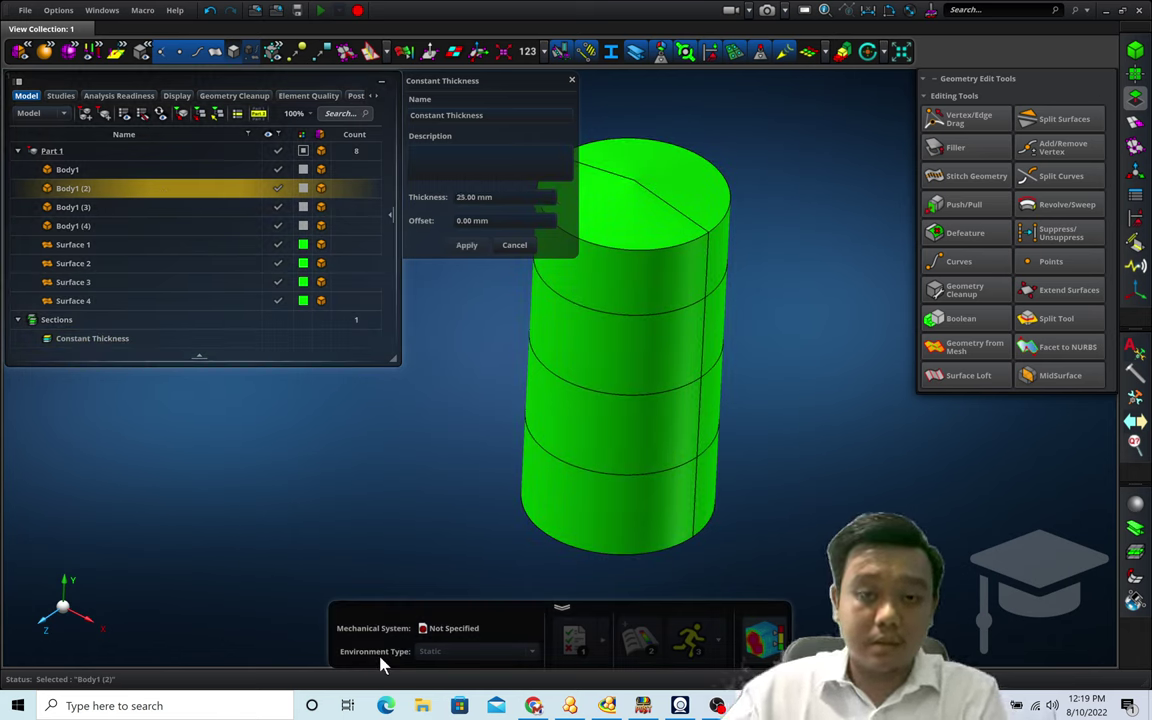
pyautogui.click(477, 247)
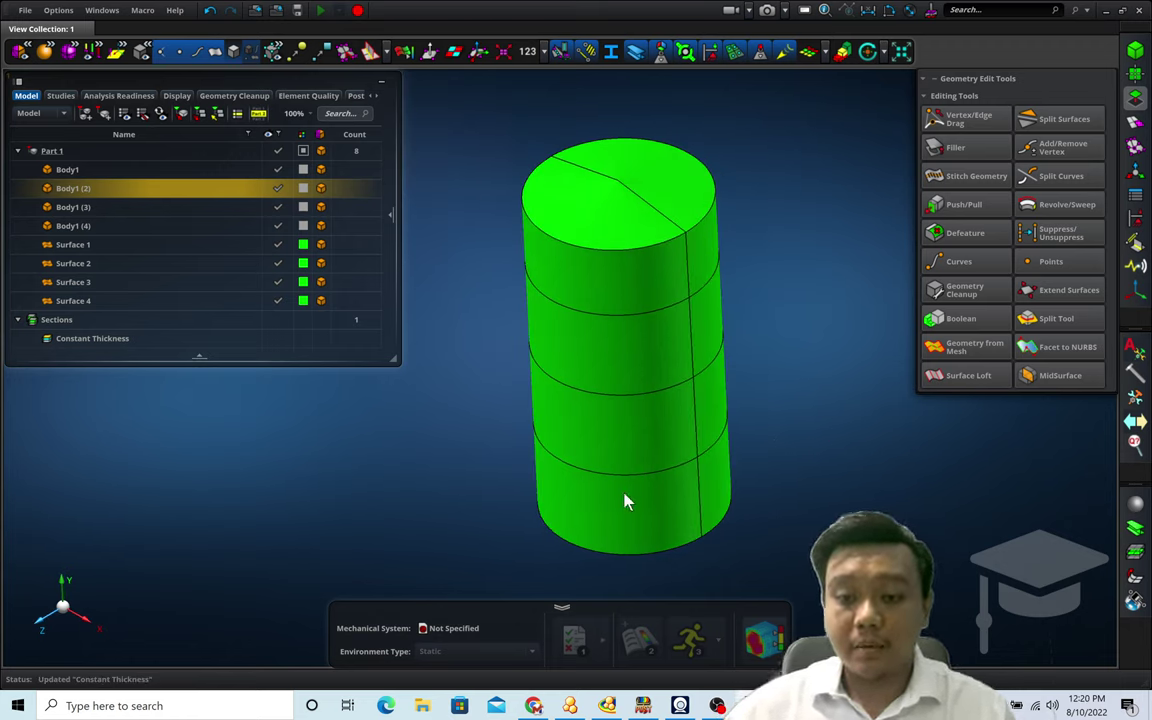
pyautogui.click(1129, 199)
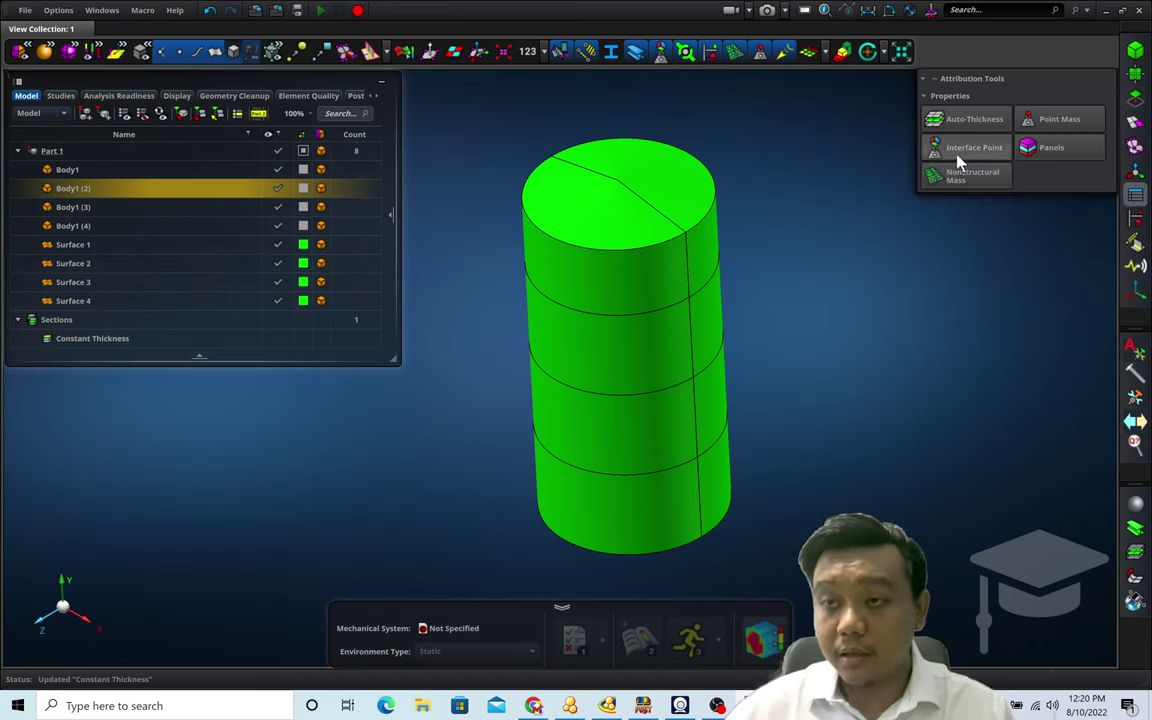
pyautogui.moveTo(990, 126)
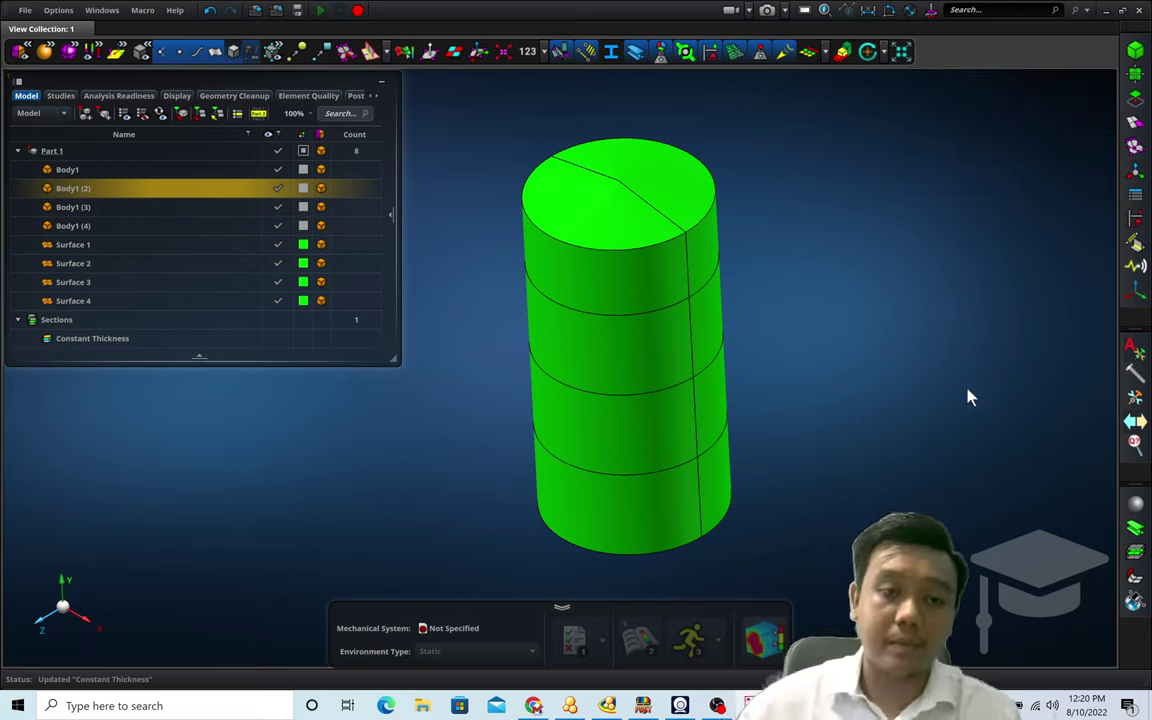
pyautogui.click(211, 246)
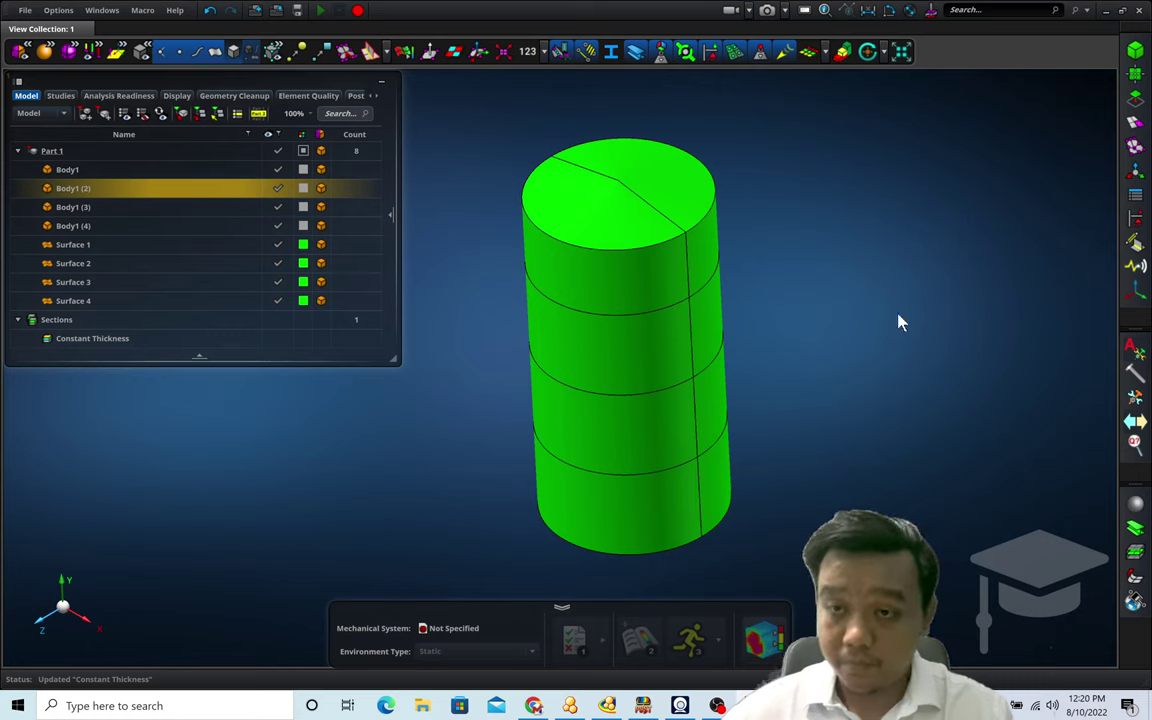
# Step: Create surface meshes on all four silo midsurfaces with a mesh size of 250 mm and the automatic mesh method
pyautogui.moveTo(916, 426); pyautogui.dragTo(918, 422, button='middle')
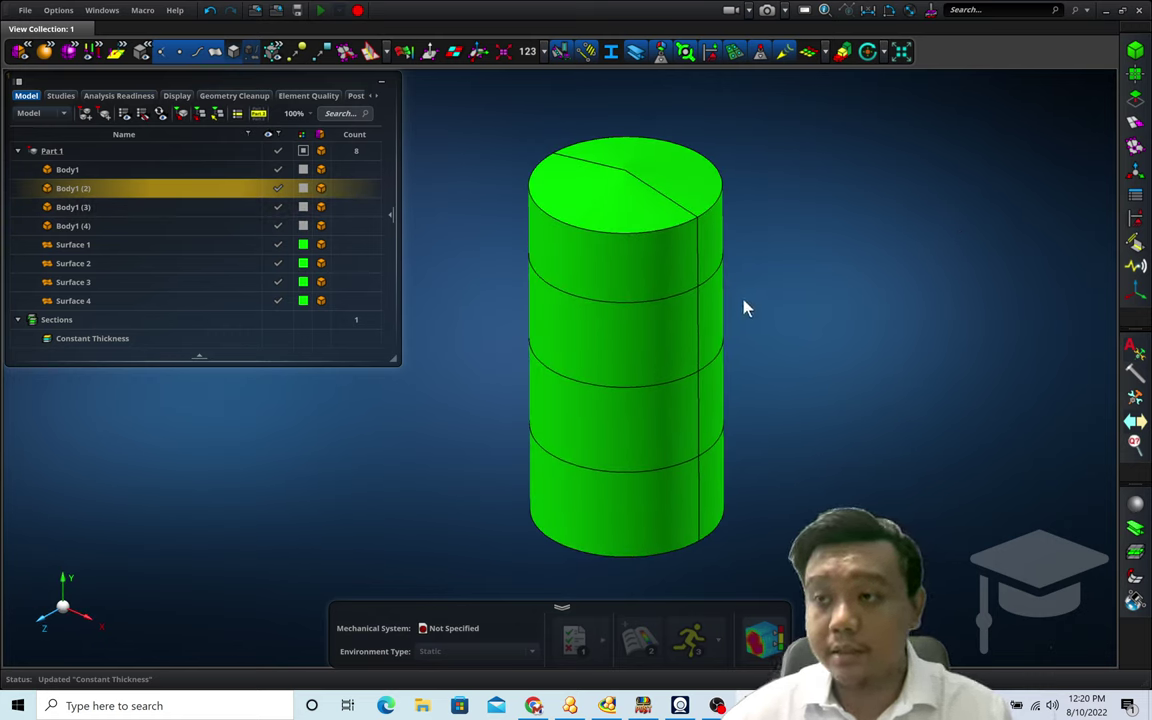
pyautogui.click(1134, 122)
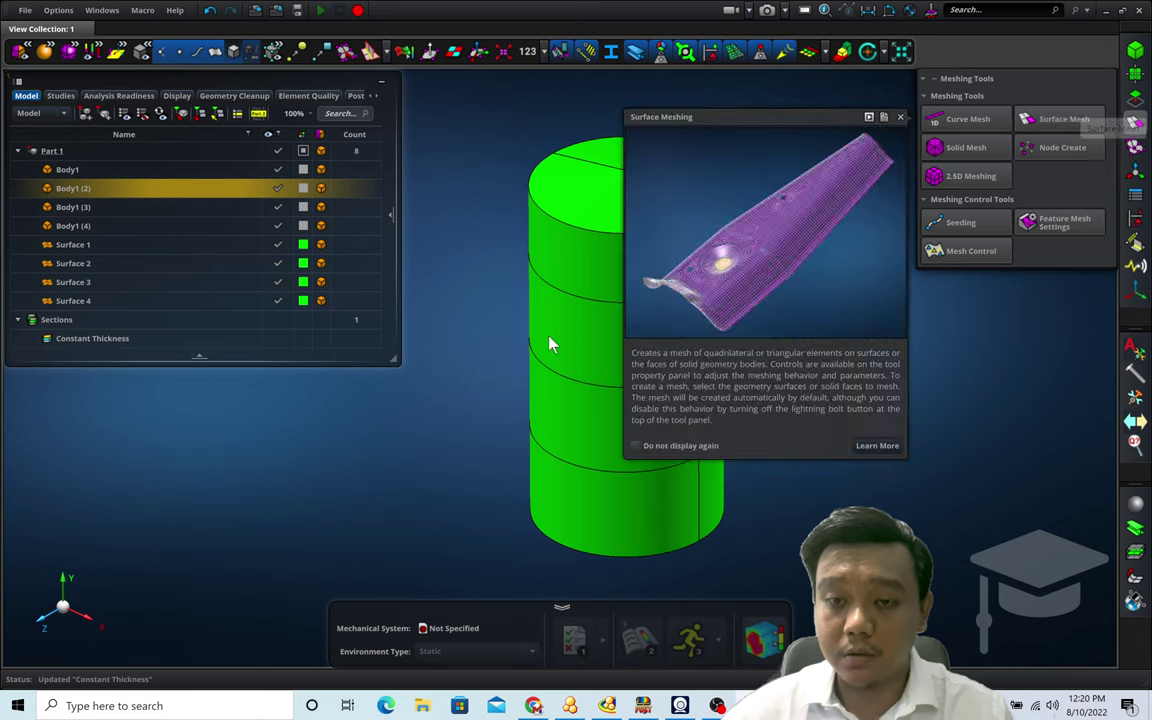
pyautogui.click(1043, 121)
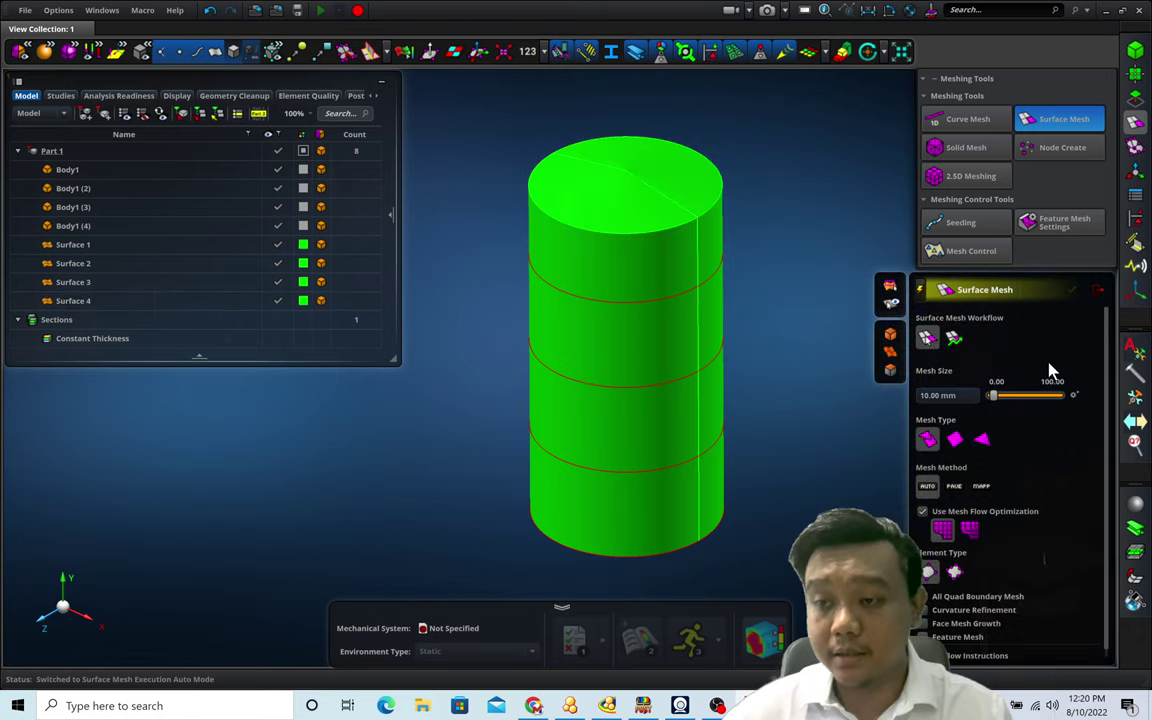
pyautogui.click(1061, 396)
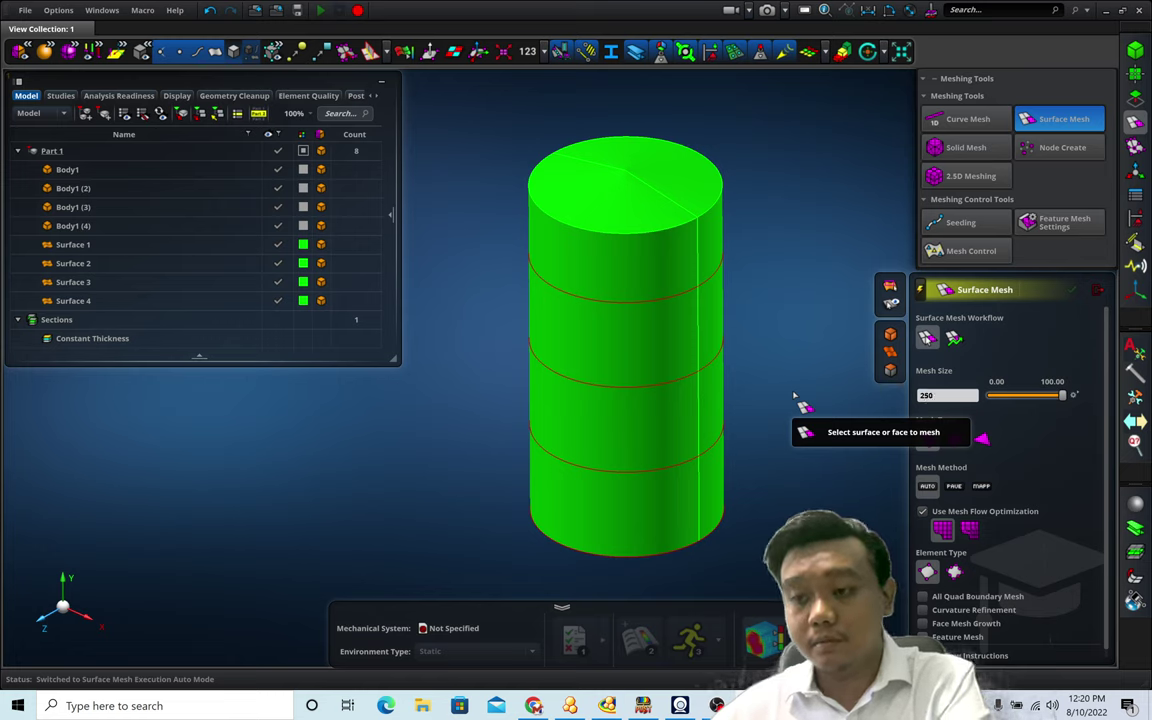
pyautogui.write('250')
pyautogui.press('Return')
pyautogui.moveTo(470, 580); pyautogui.dragTo(612, 521)
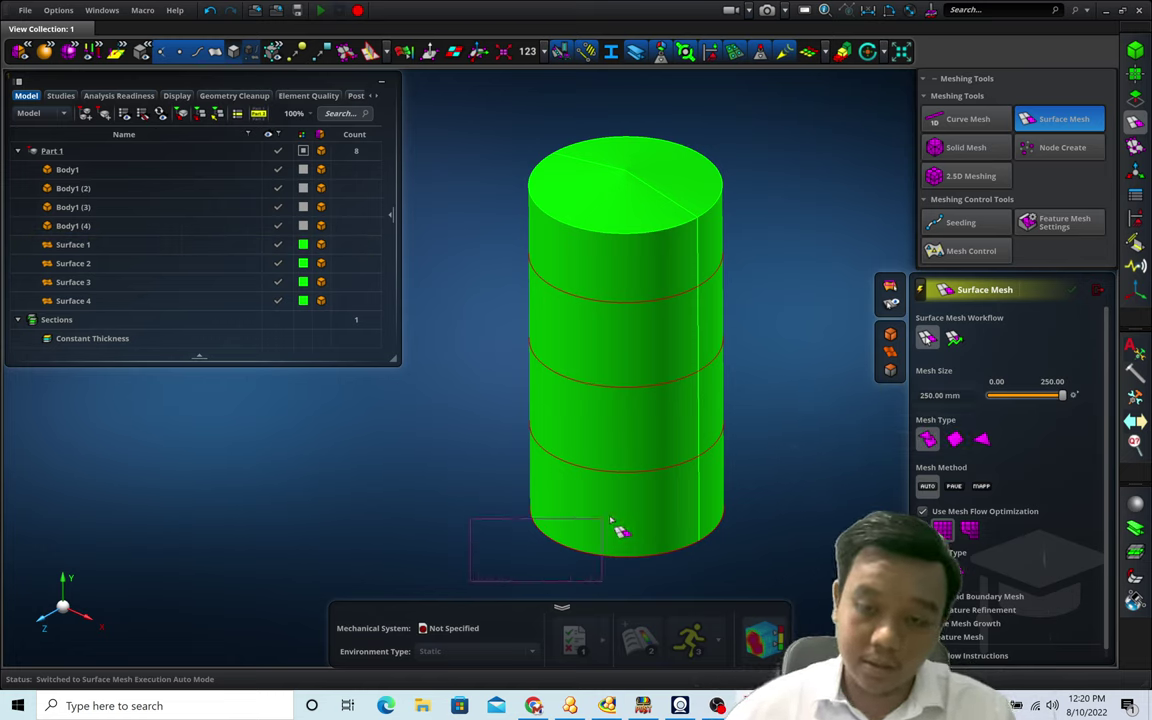
pyautogui.moveTo(809, 116); pyautogui.dragTo(810, 118)
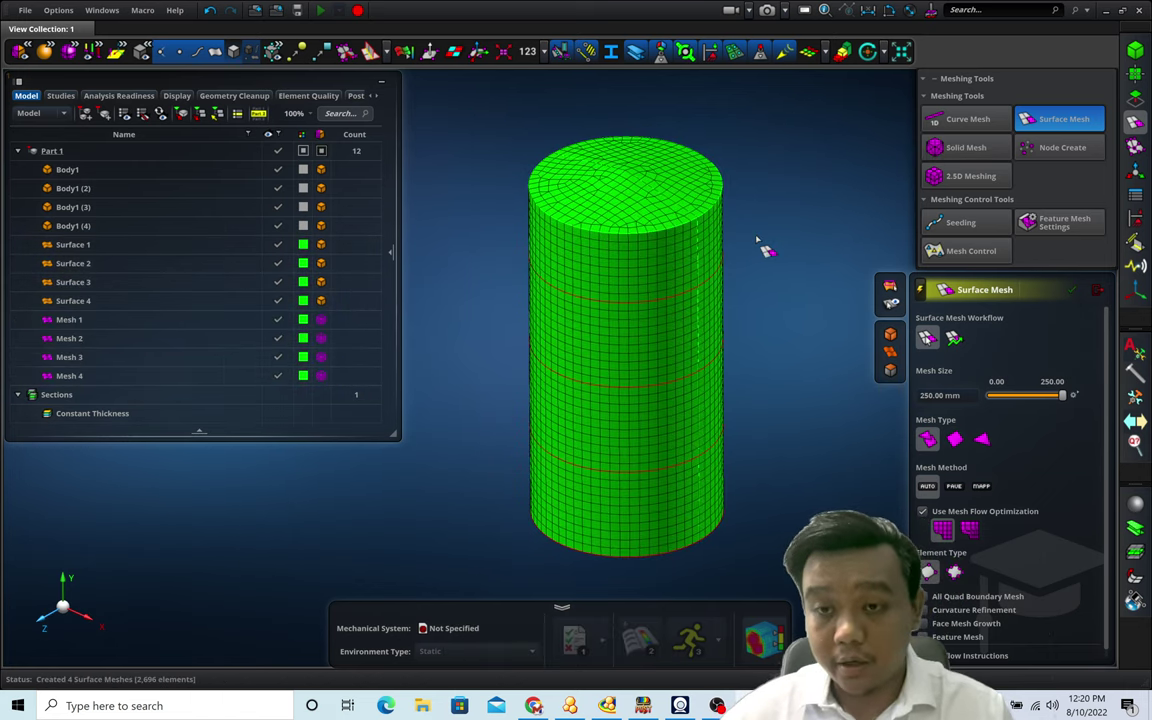
pyautogui.moveTo(784, 225)
pyautogui.mouseDown(button='middle')
pyautogui.moveTo(779, 234)
pyautogui.moveTo(773, 221)
pyautogui.mouseUp(button='middle')
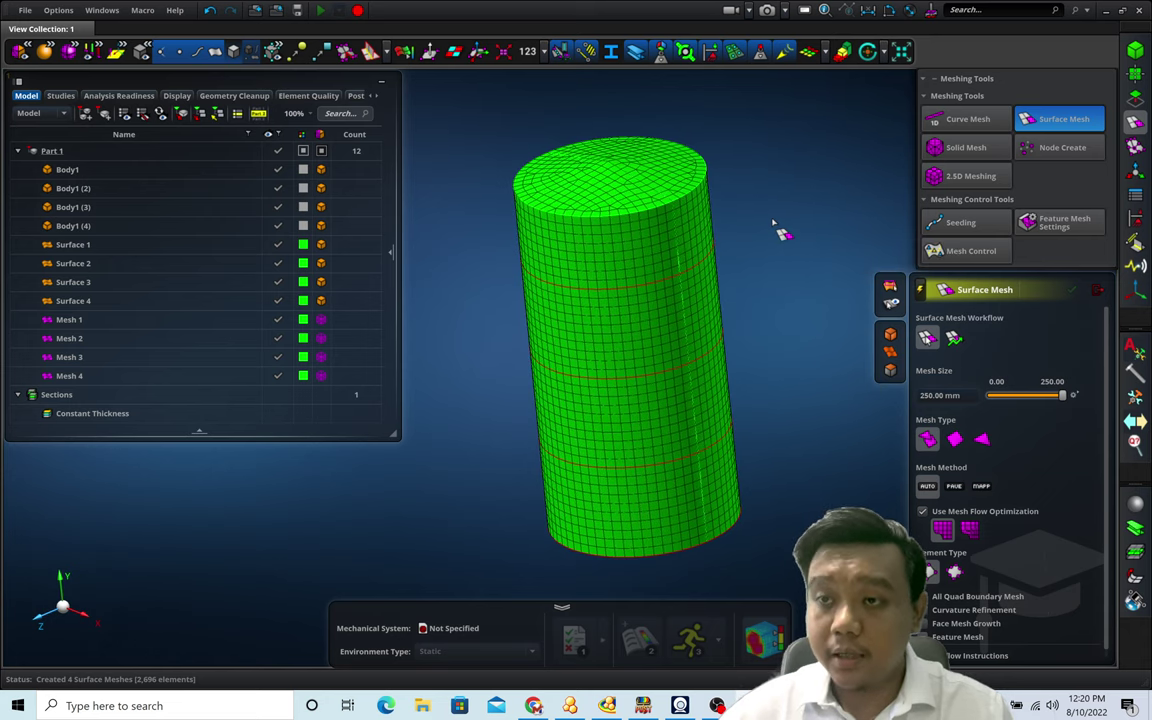
# Step: Create curve meshes with a mesh size of 250 mm on two horizontal ring edges of the silo wall
pyautogui.click(936, 122)
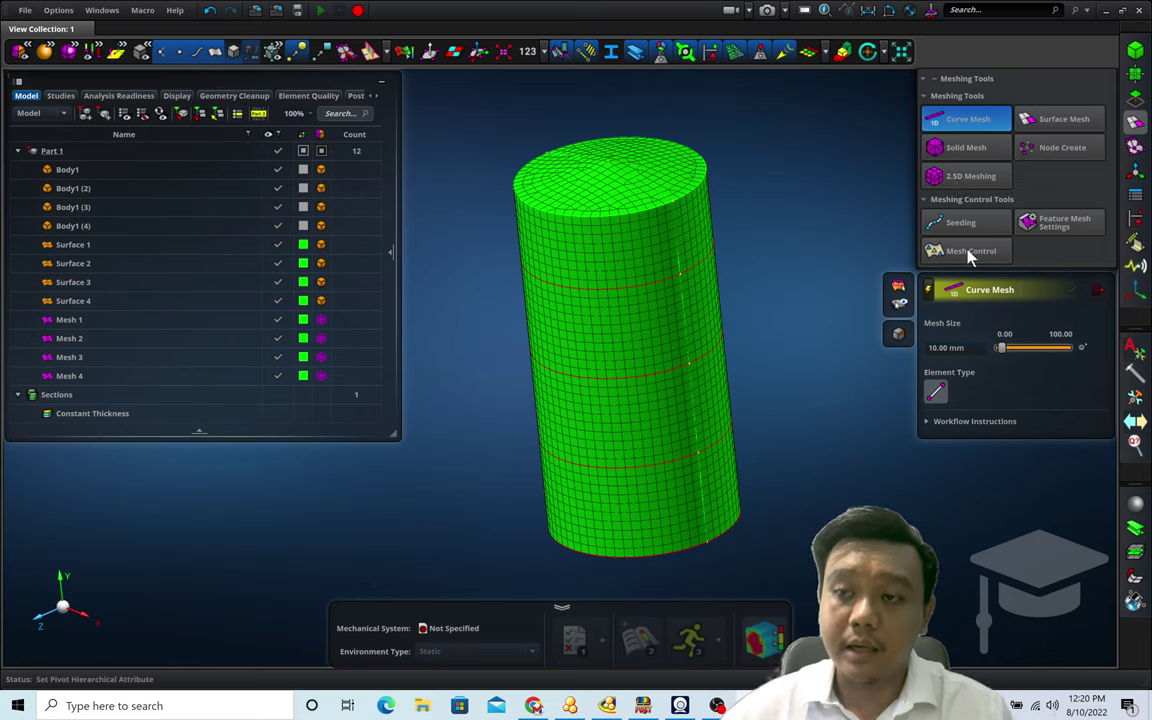
pyautogui.click(1139, 346)
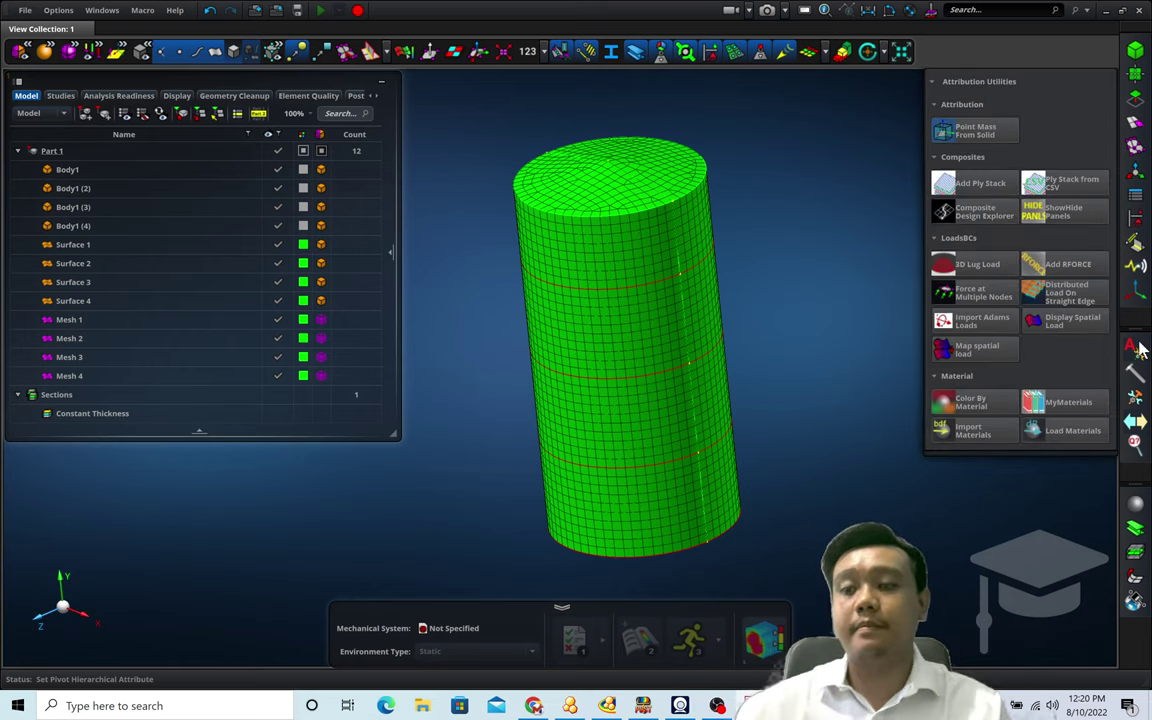
pyautogui.click(1133, 127)
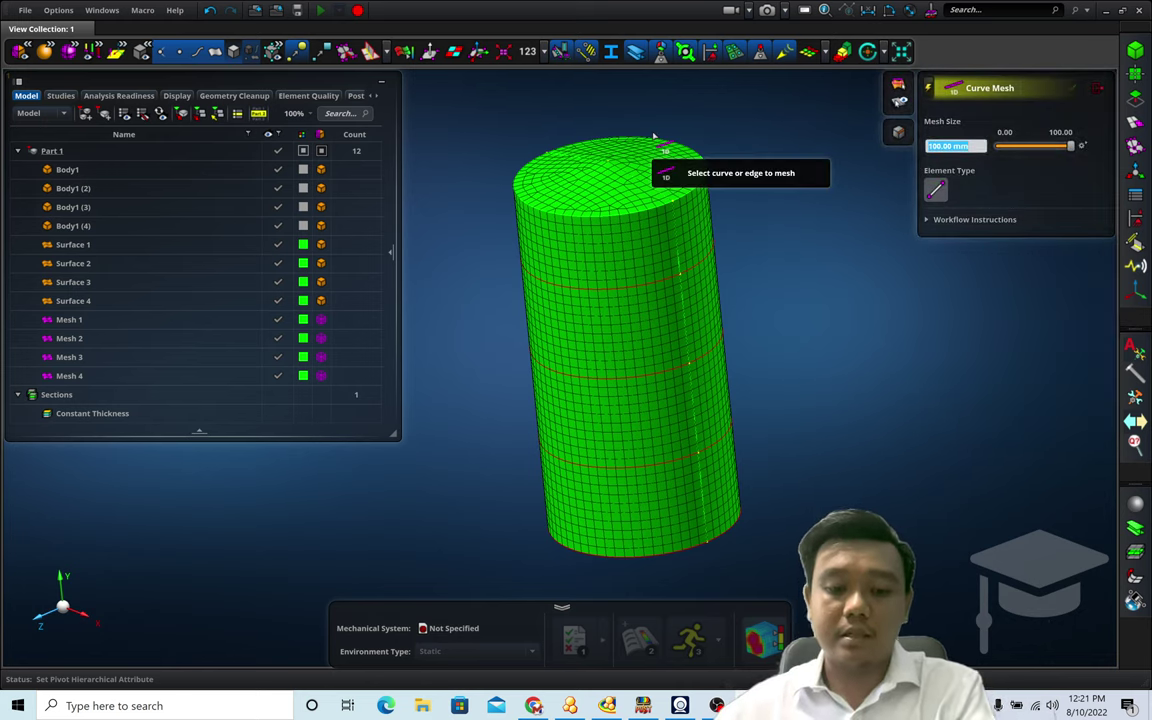
pyautogui.write('250')
pyautogui.press('Return')
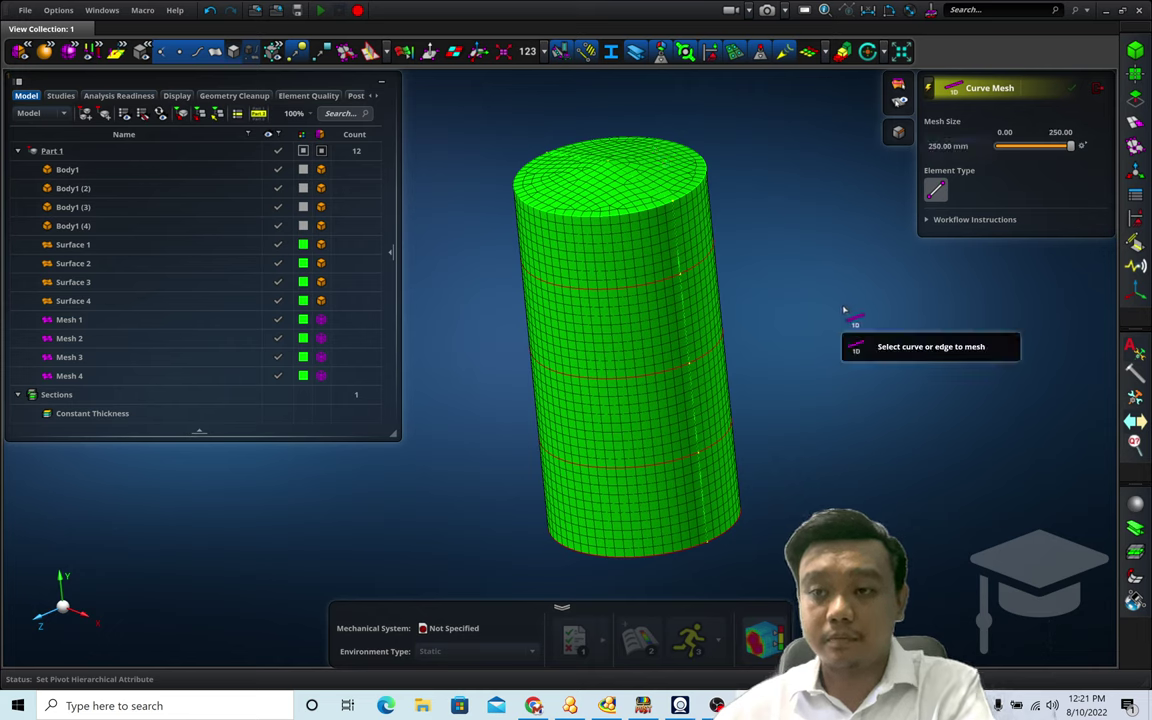
pyautogui.click(716, 450)
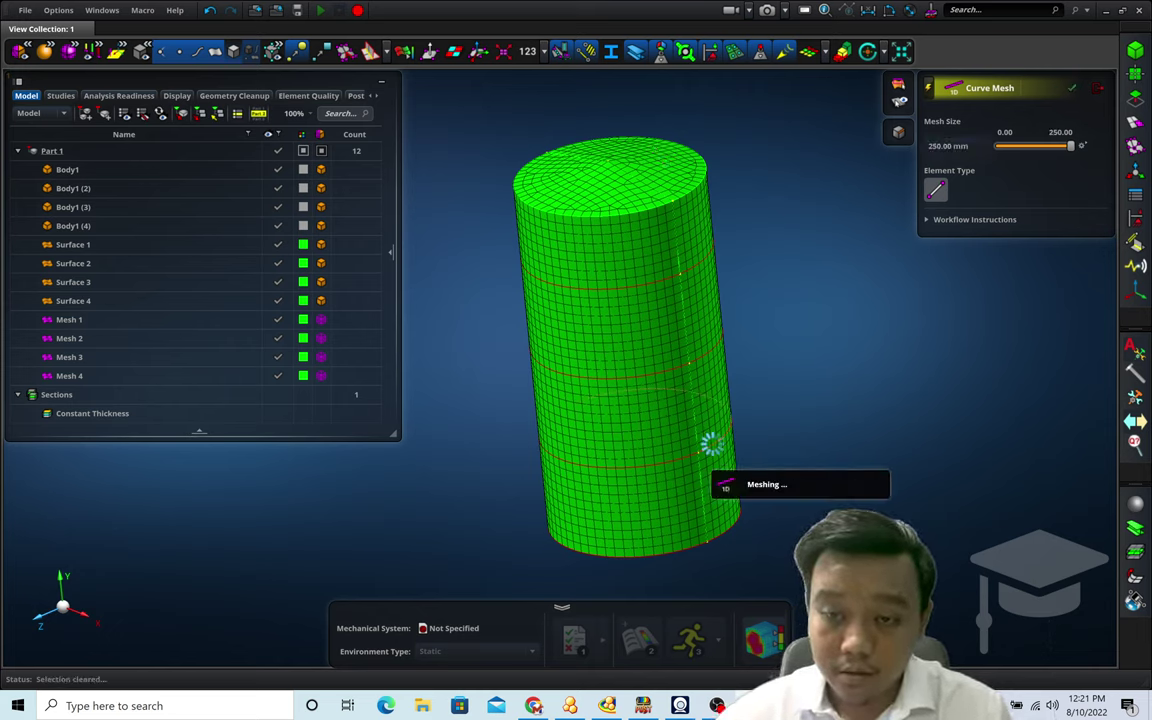
pyautogui.click(623, 469)
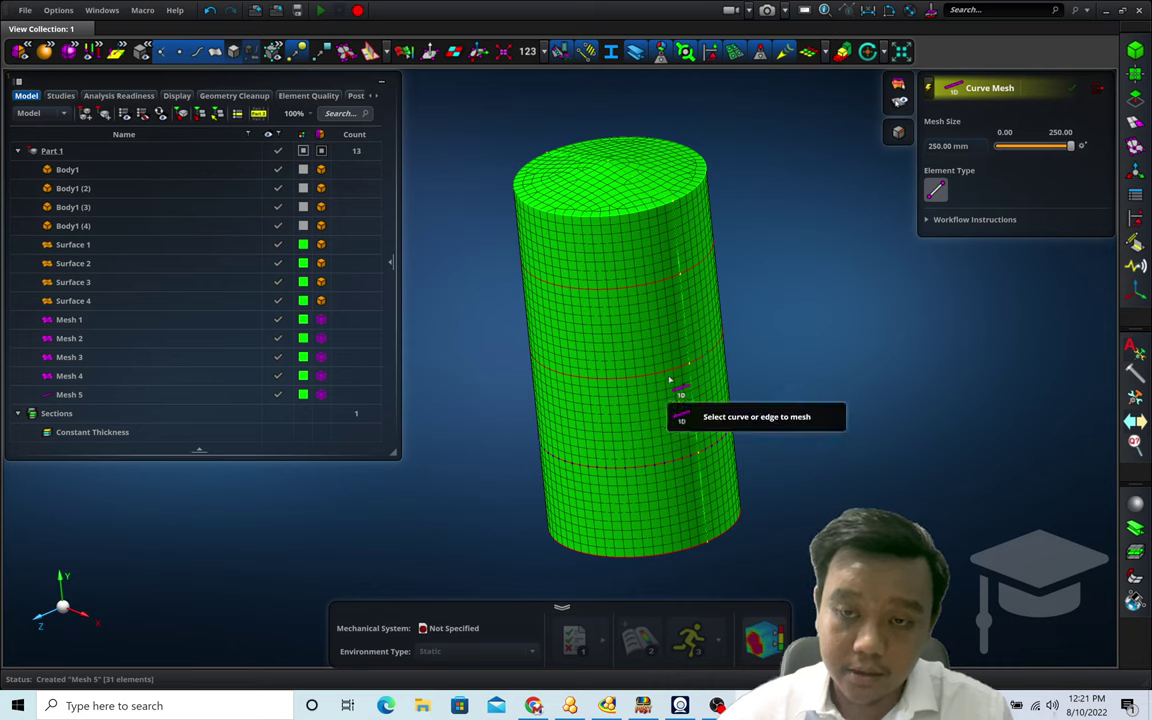
pyautogui.click(710, 262)
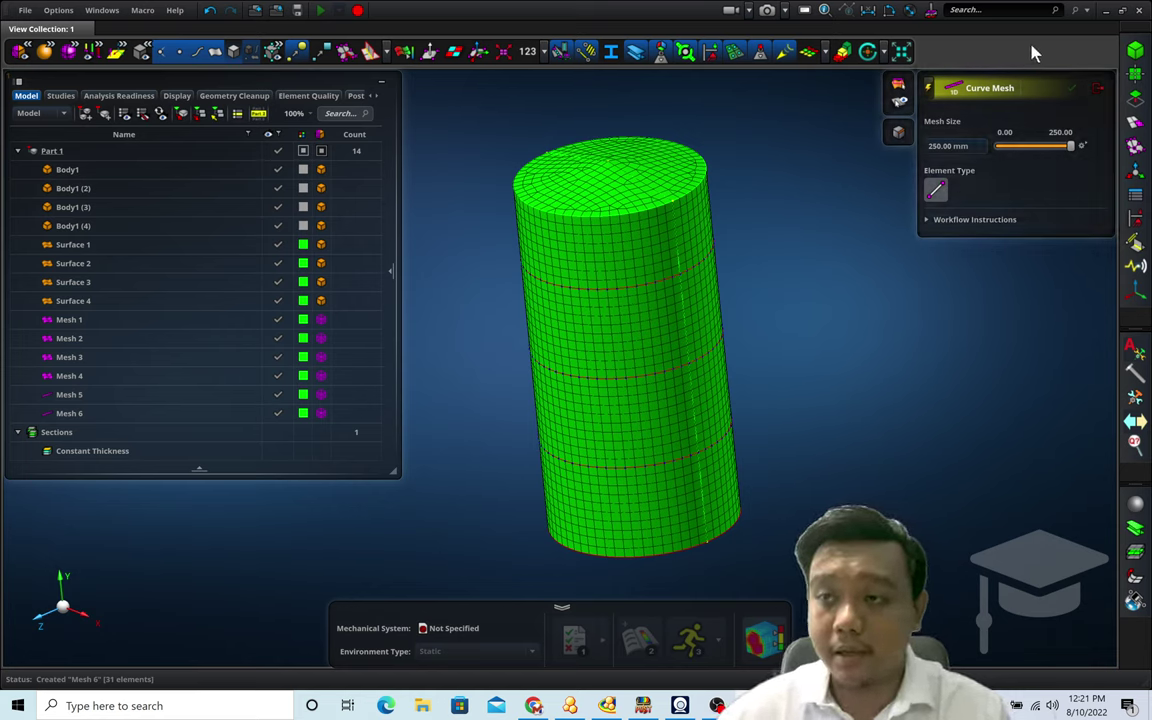
pyautogui.click(1097, 88)
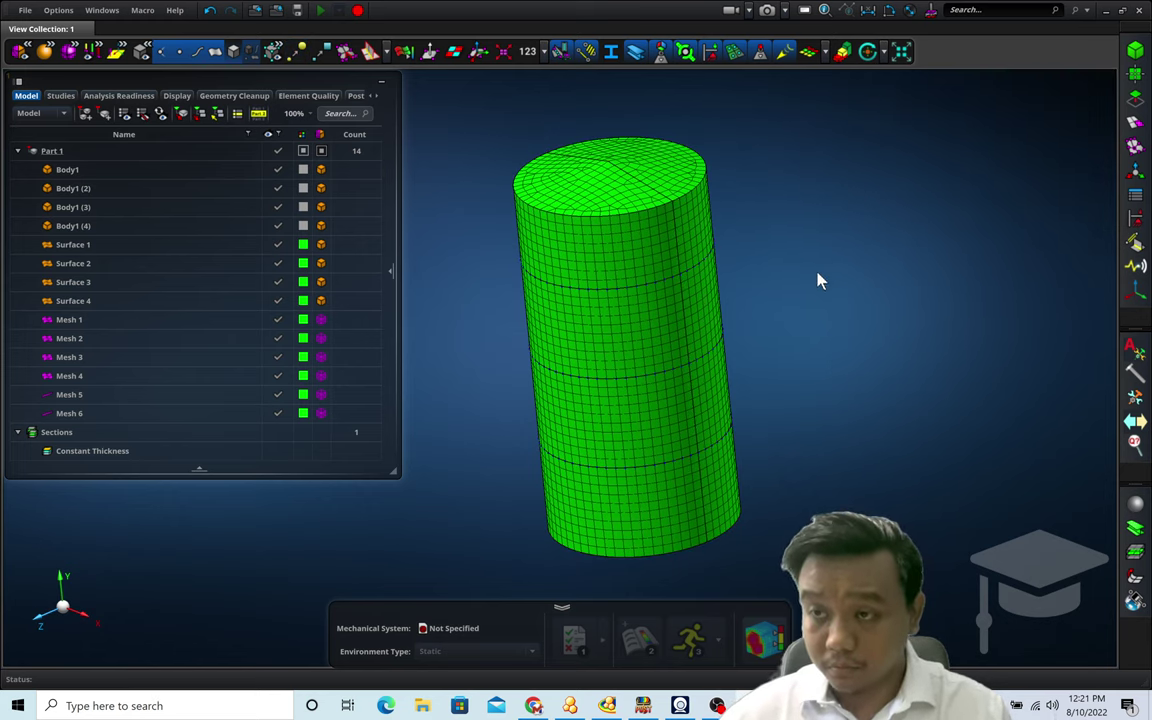
# Step: Start a new standard beam shape and choose the L-shaped section as its base shape
pyautogui.moveTo(818, 274); pyautogui.dragTo(825, 271, button='middle')
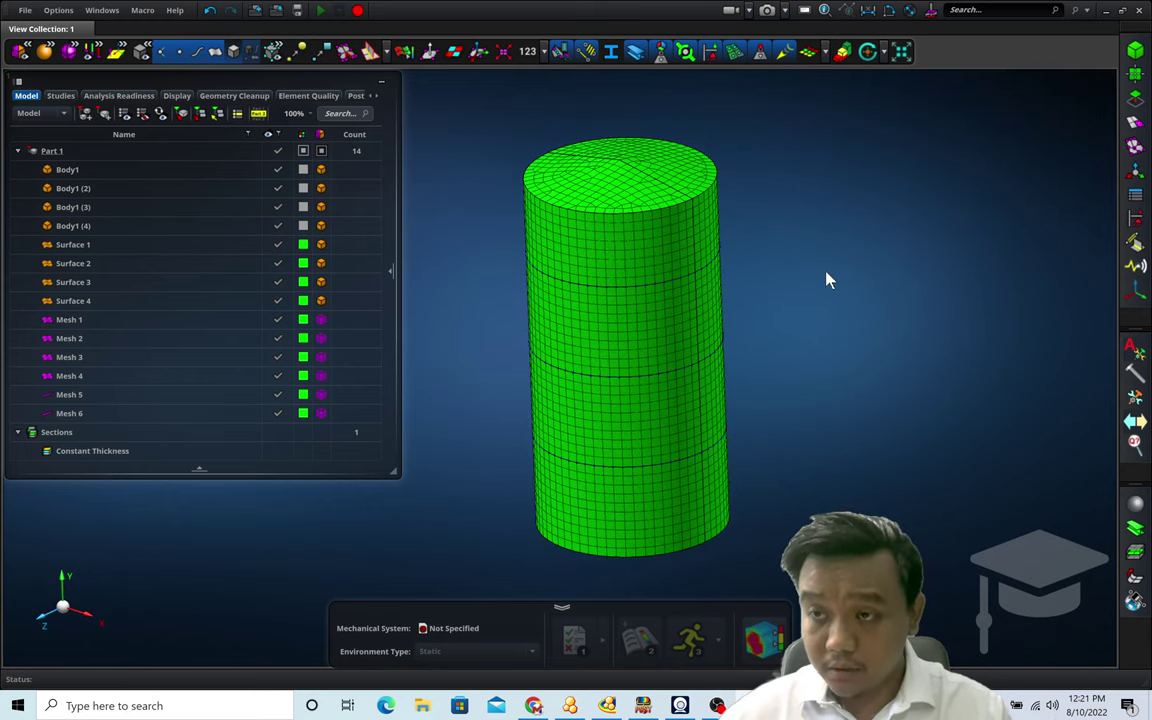
pyautogui.click(1134, 530)
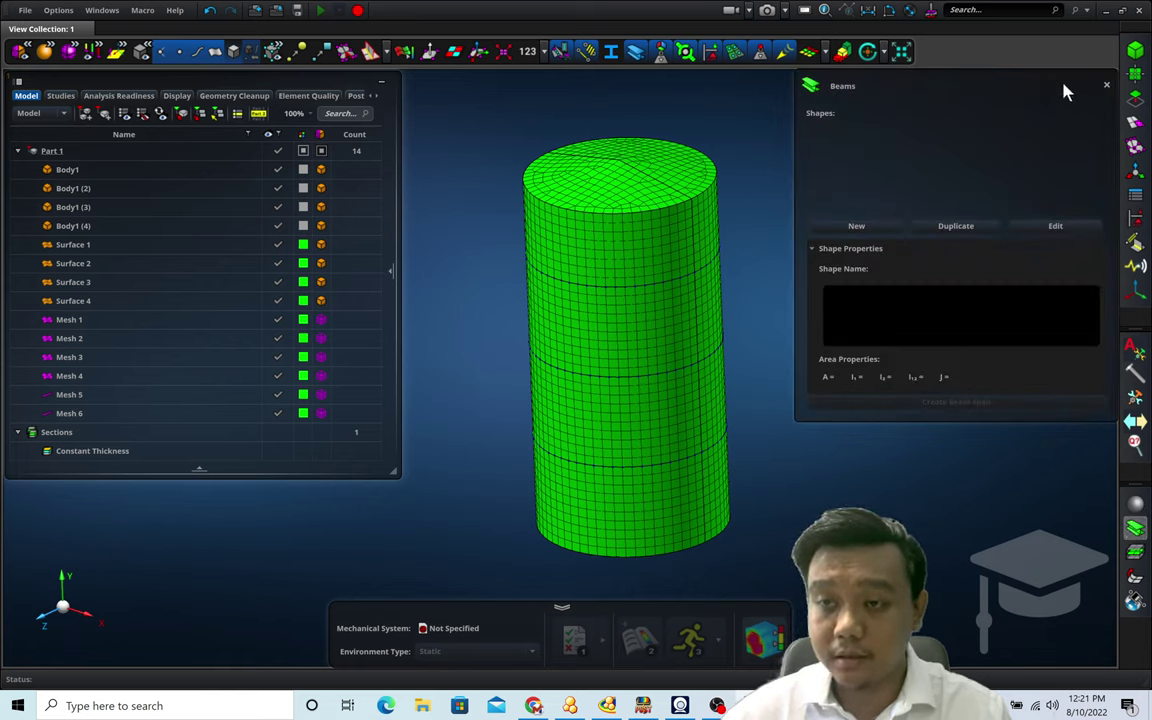
pyautogui.click(858, 227)
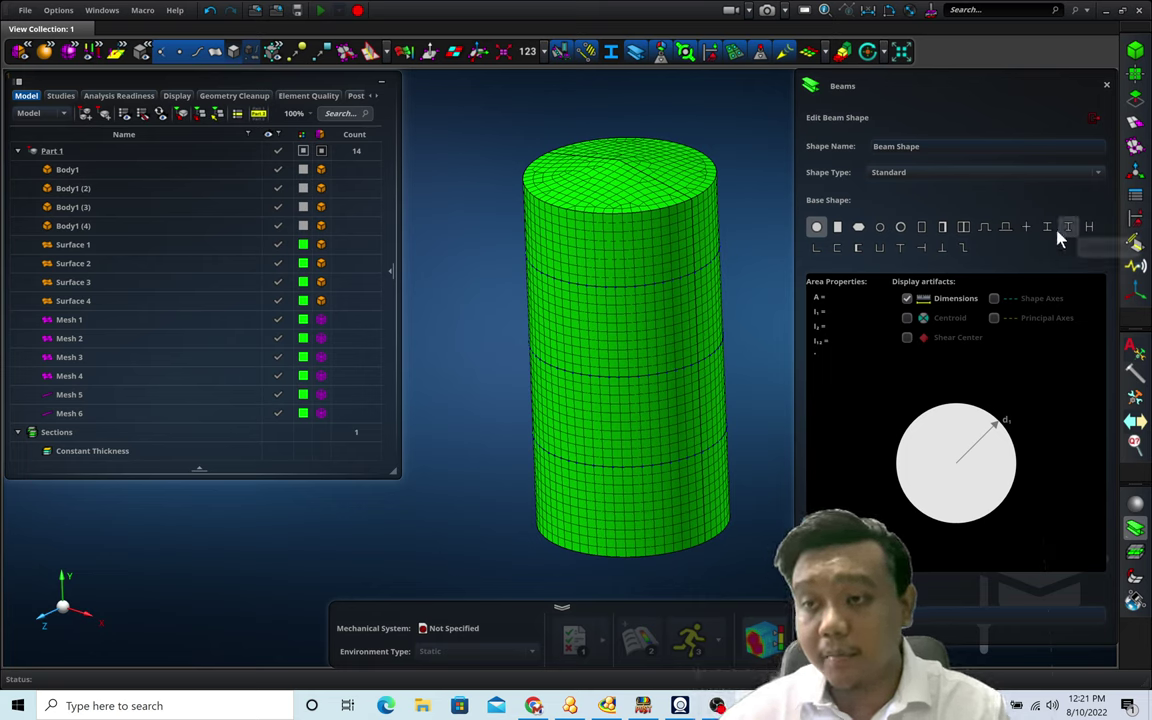
pyautogui.click(817, 249)
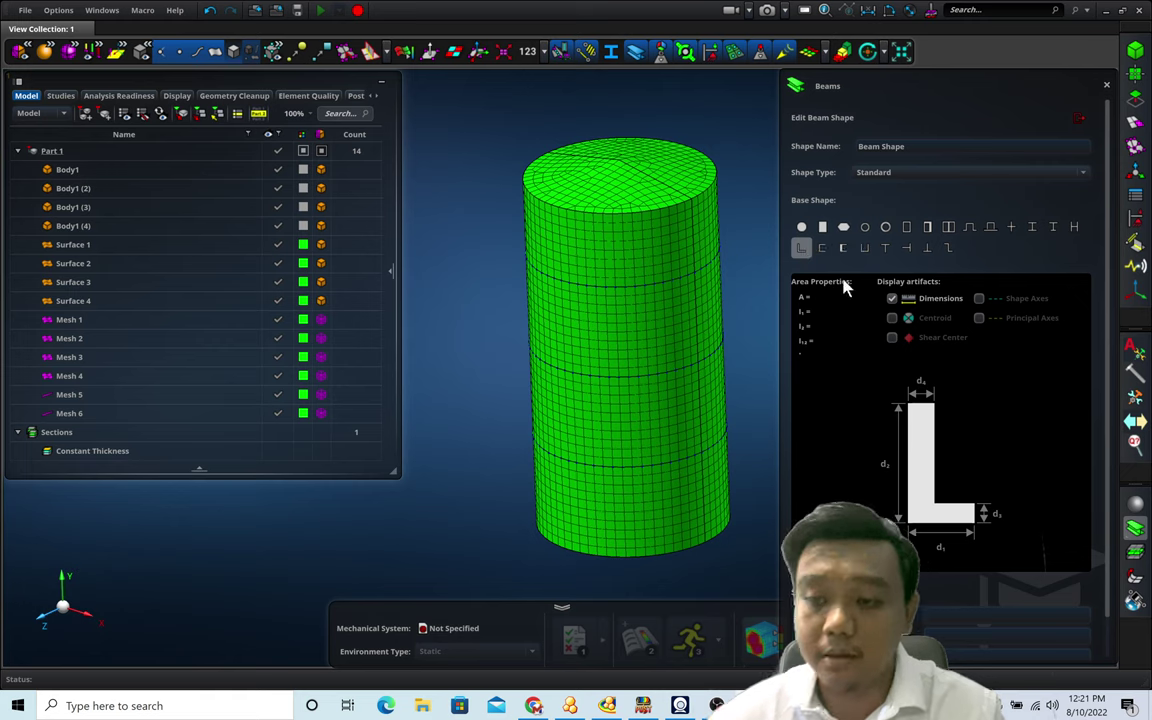
pyautogui.scroll(-1, 1021, 528)
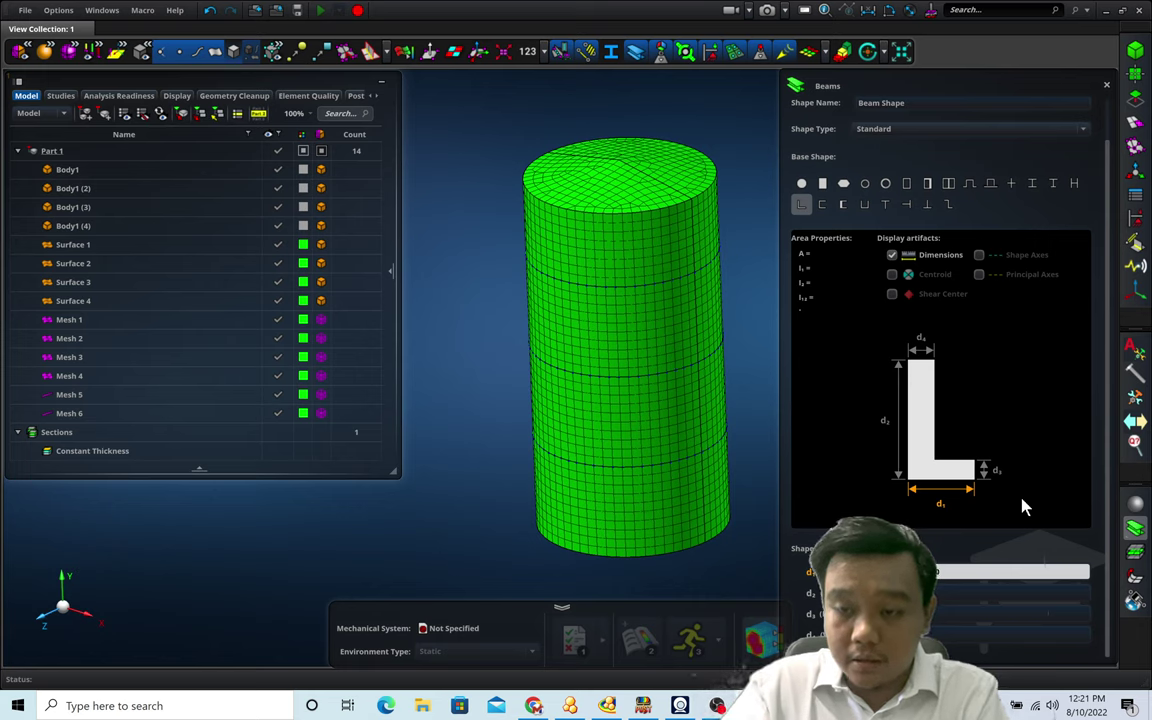
# Step: Set the L-section dimensions to d1 100 mm, d2 120 mm, d3 20 mm and d4 20 mm, and finish the shape
pyautogui.press('Tab')
pyautogui.write('120')
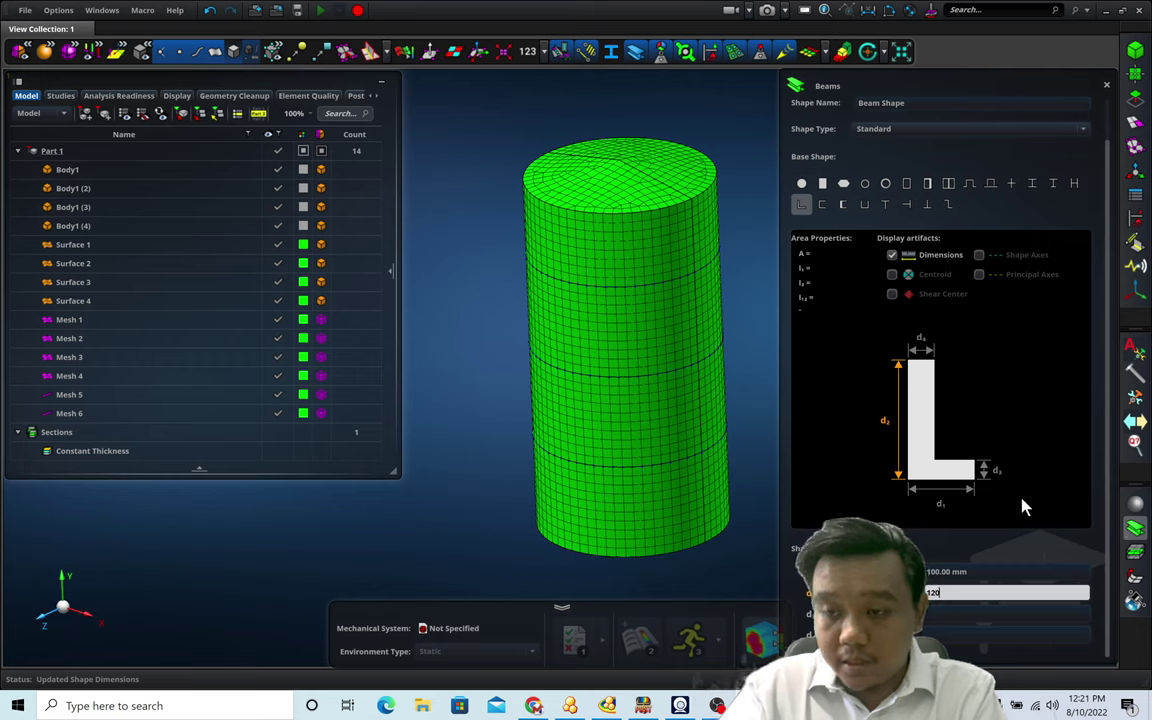
pyautogui.press('Tab')
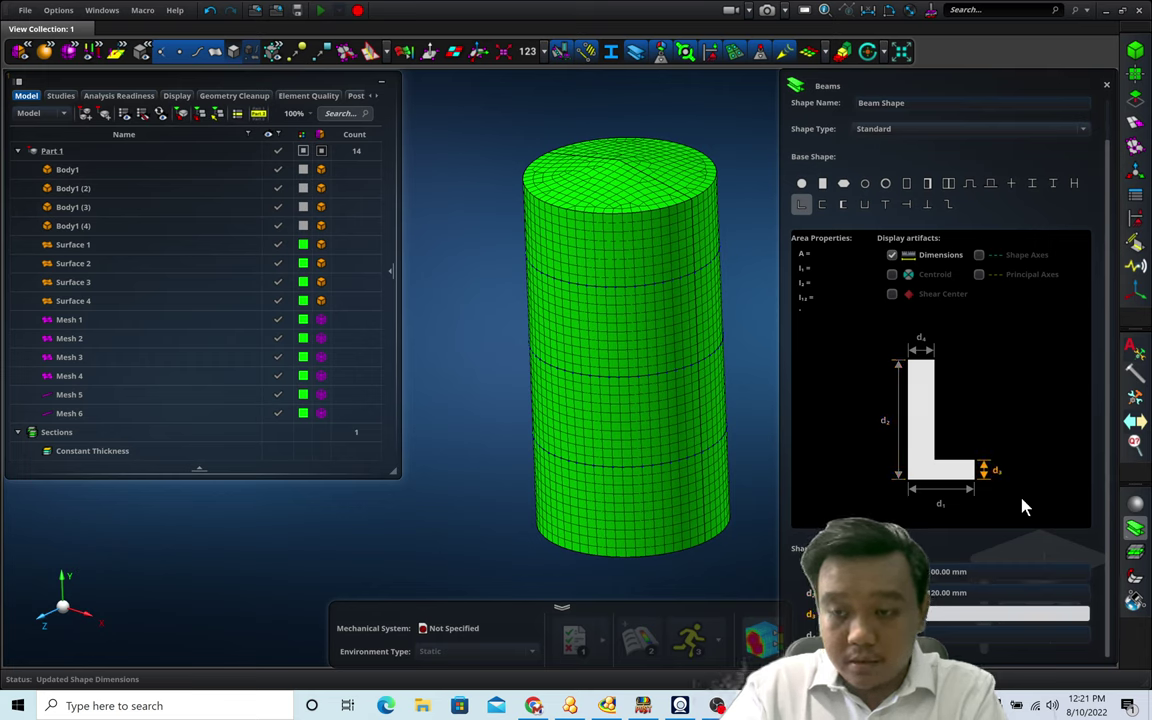
pyautogui.write('20')
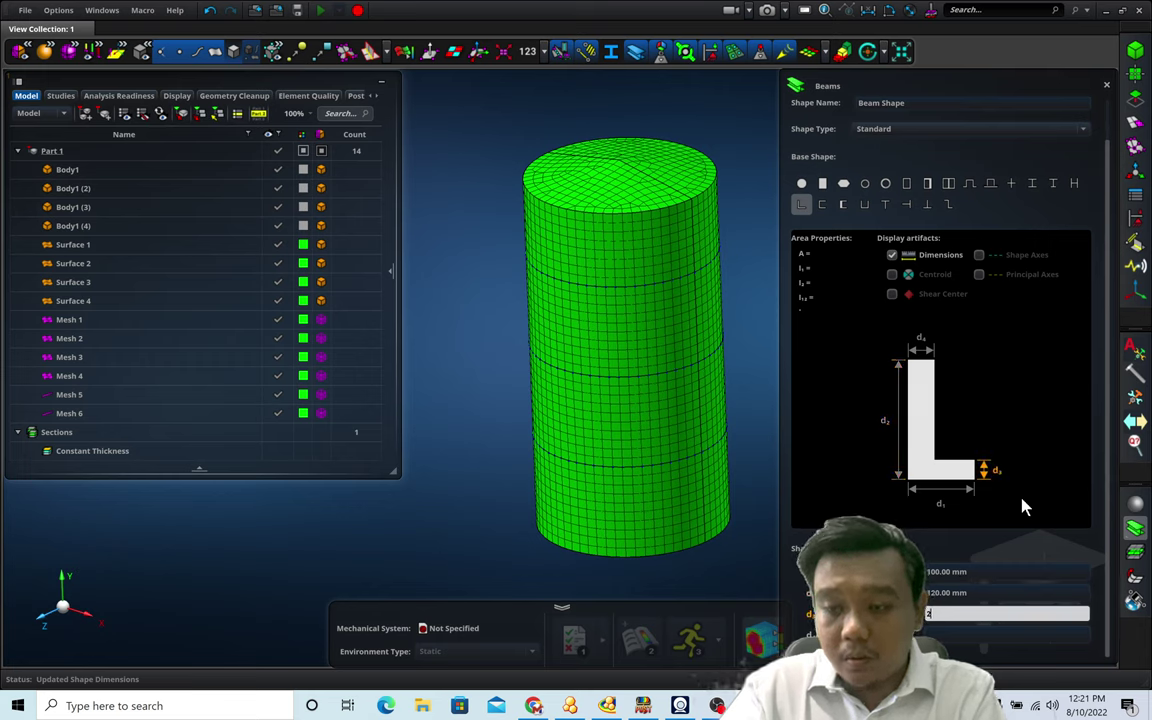
pyautogui.press('Tab')
pyautogui.write('20')
pyautogui.press('Return')
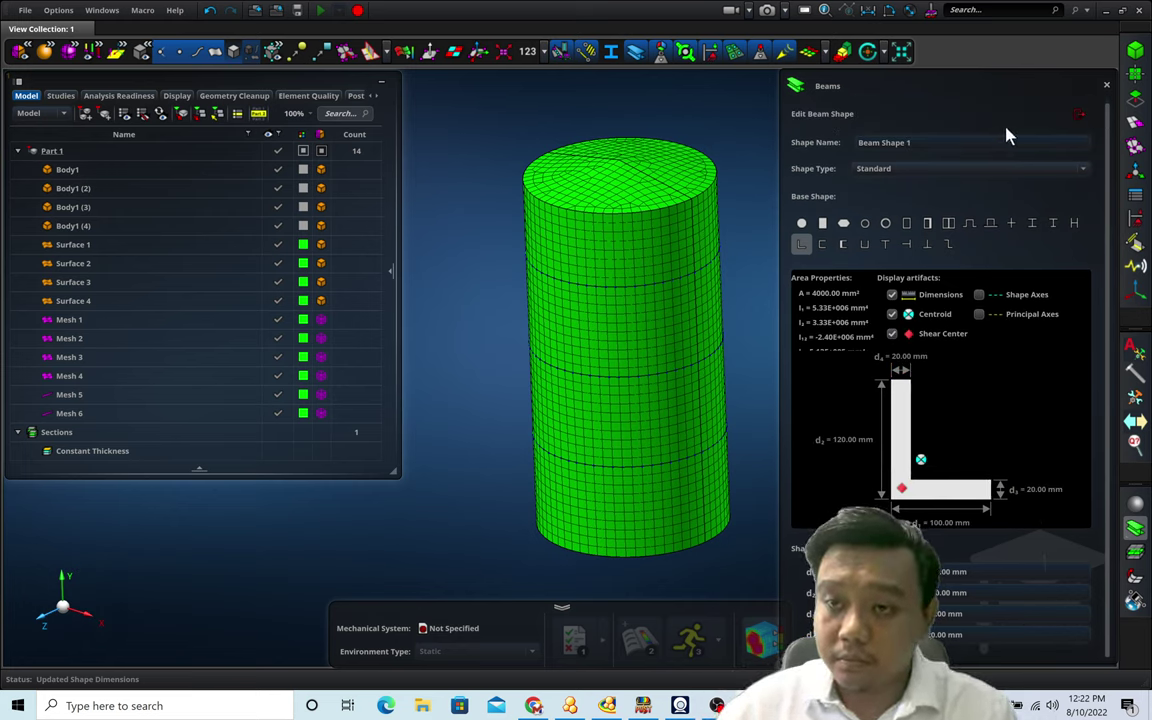
pyautogui.click(1077, 117)
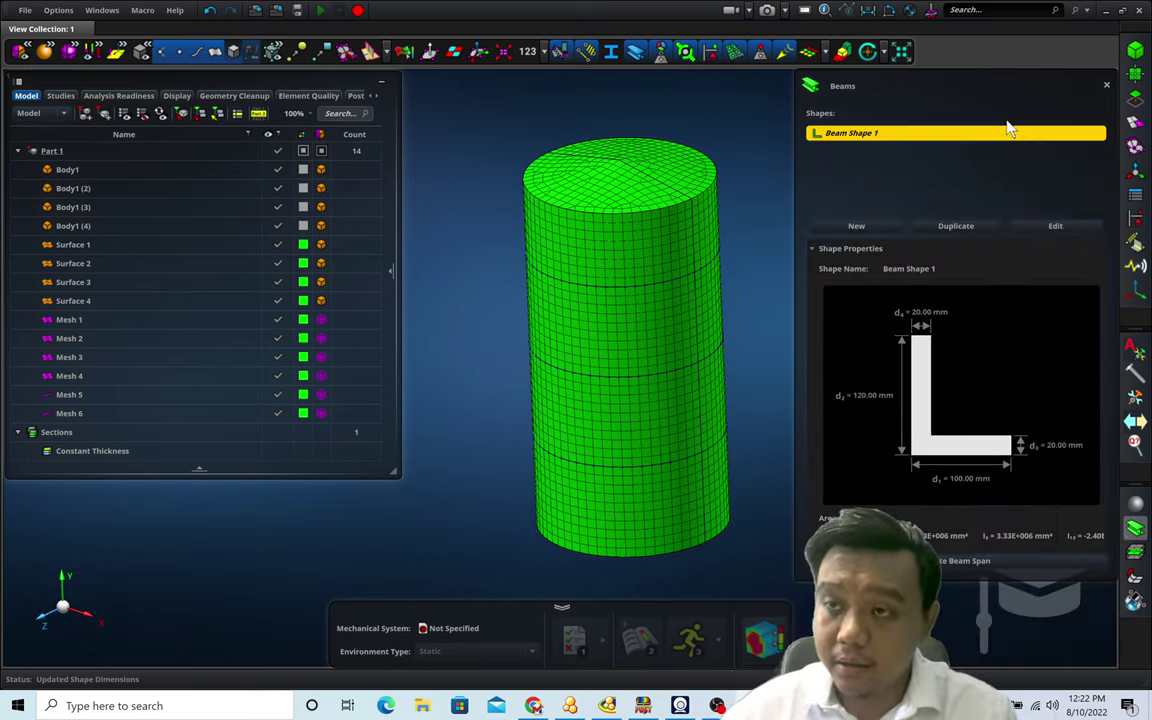
# Step: Create a free-standing, constant-section beam span with the L-shaped section on the lowest intermediate ring edge of the silo wall
pyautogui.click(975, 562)
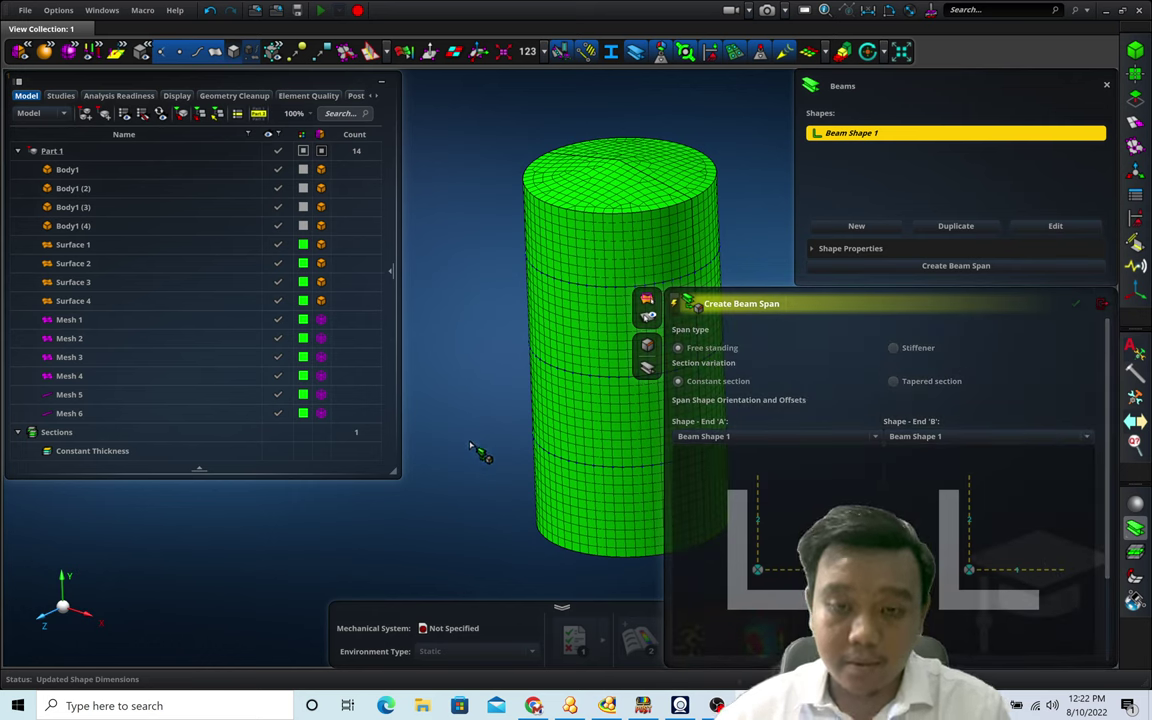
pyautogui.moveTo(470, 443); pyautogui.dragTo(394, 429, button='middle')
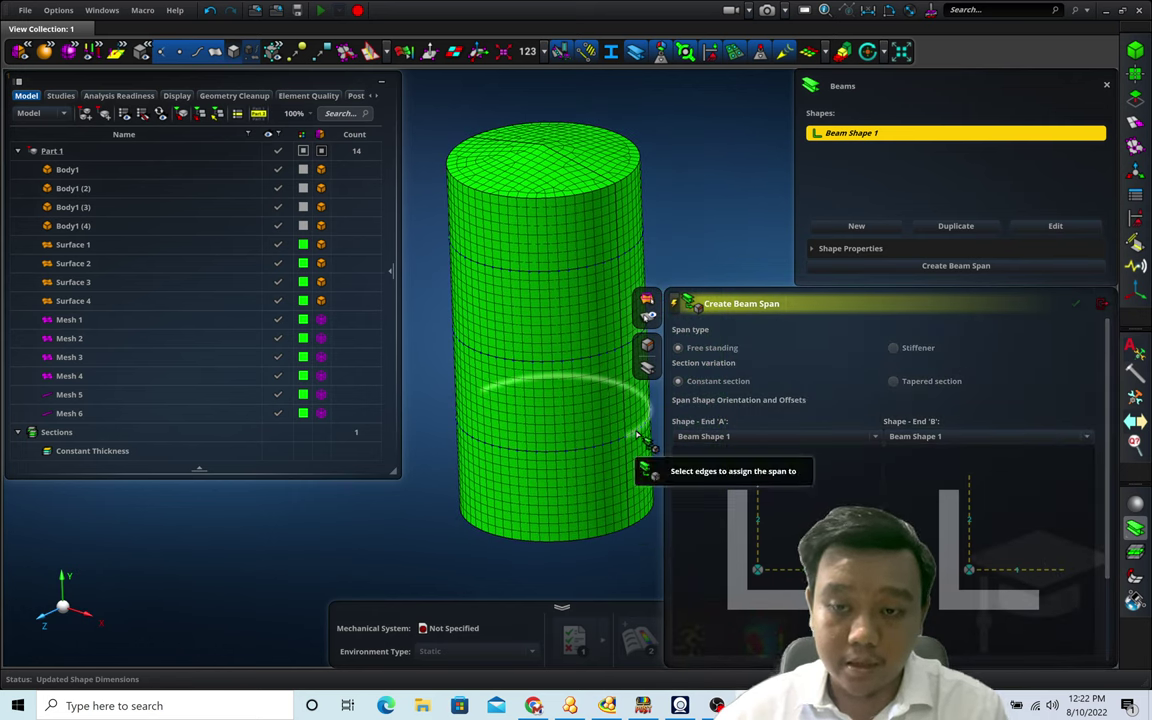
pyautogui.click(638, 432)
pyautogui.moveTo(700, 222); pyautogui.dragTo(680, 211, button='middle')
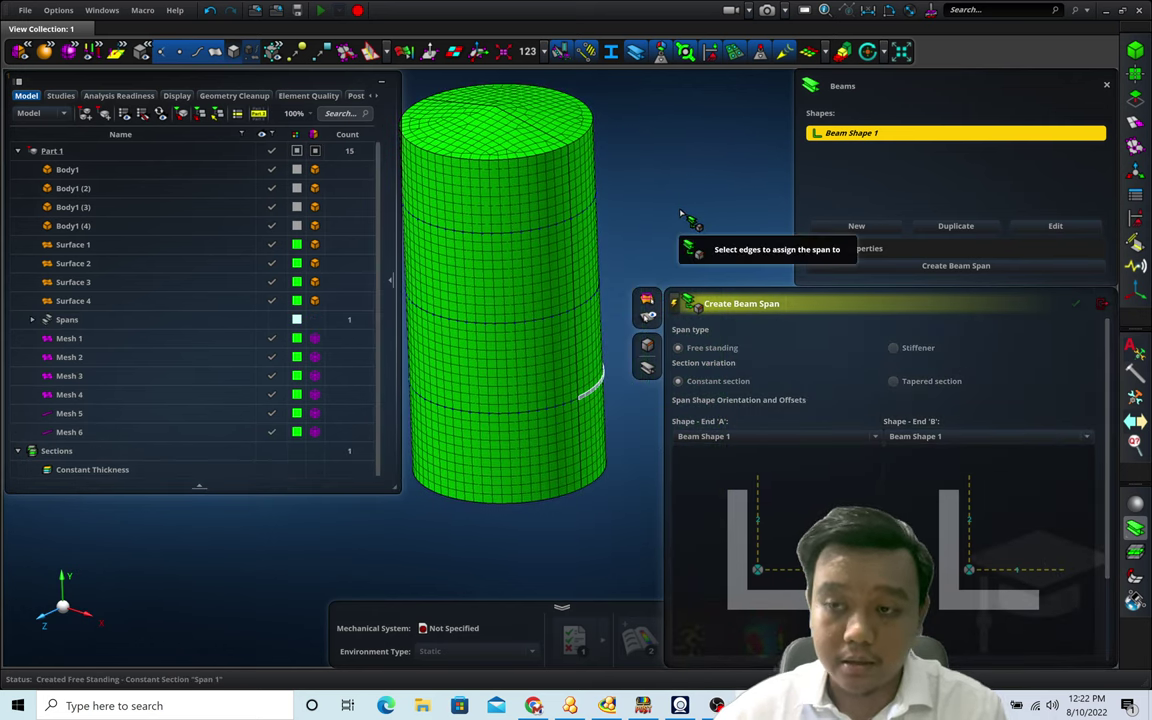
pyautogui.click(1101, 303)
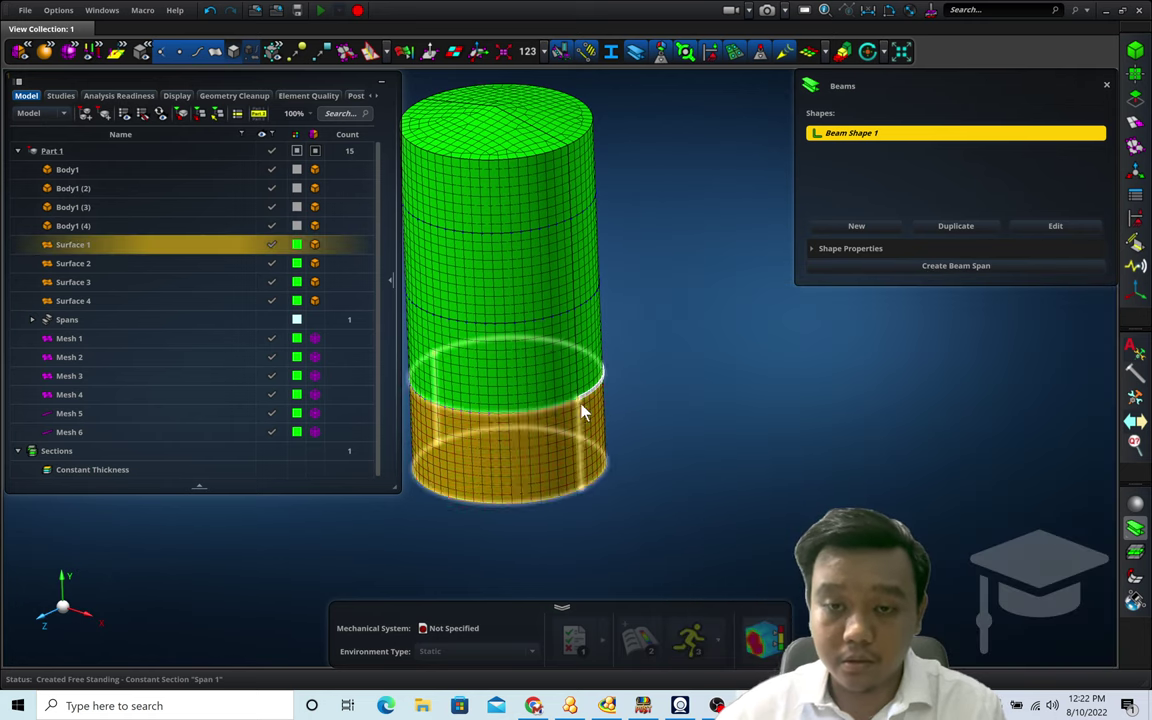
# Step: Set the shape orientation angle of Span 1 to 90° at both ends and inspect the beam along the silo wall
pyautogui.scroll(8, 558, 406)
pyautogui.moveTo(558, 406); pyautogui.dragTo(612, 317, button='middle')
pyautogui.scroll(-5, 833, 413)
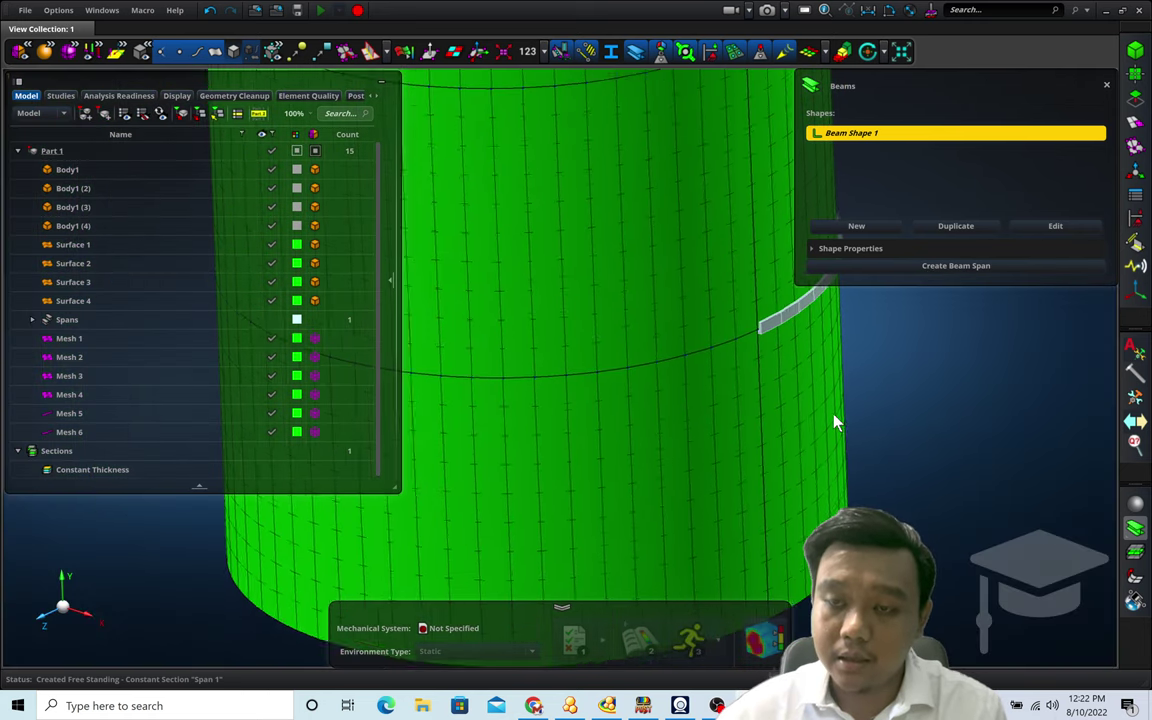
pyautogui.moveTo(833, 413); pyautogui.dragTo(872, 377, button='middle')
pyautogui.moveTo(873, 386); pyautogui.dragTo(879, 327, button='right')
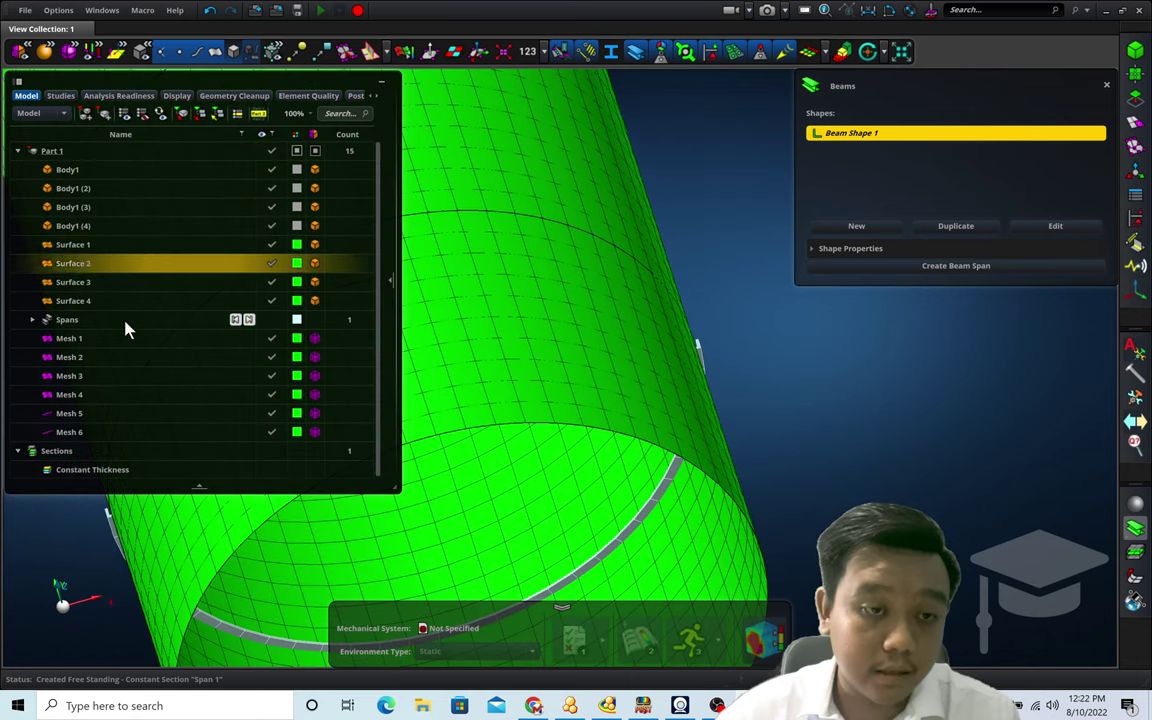
pyautogui.click(31, 319)
pyautogui.click(32, 319)
pyautogui.doubleClick(112, 339)
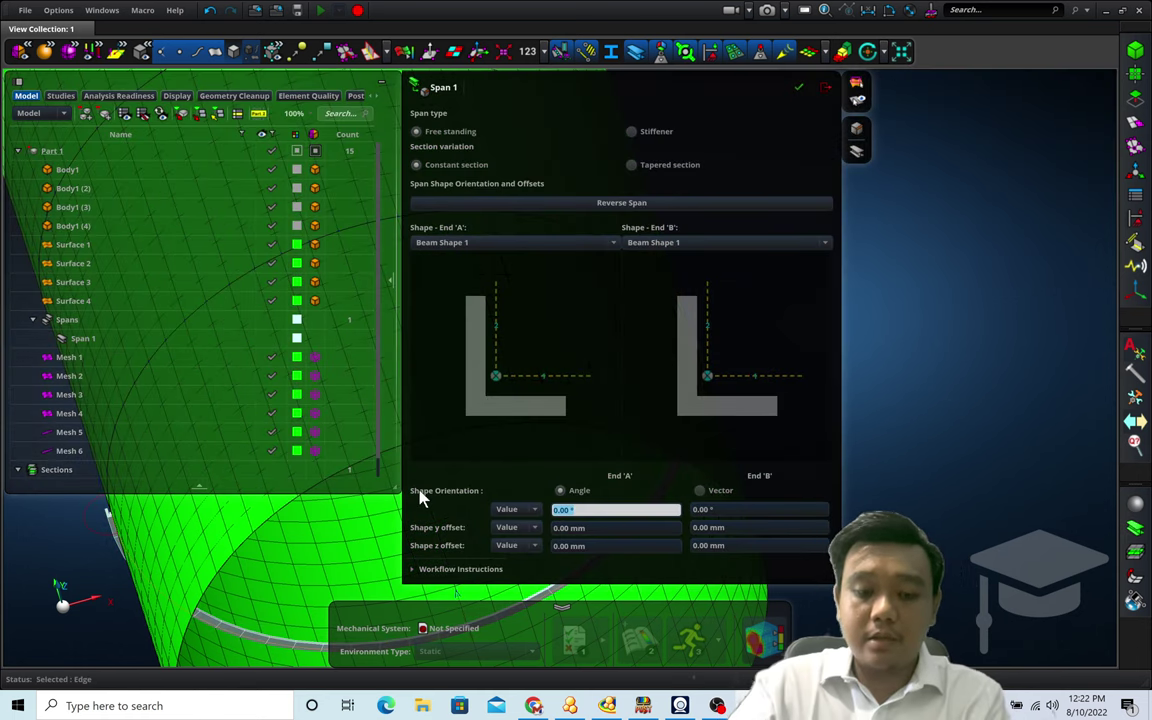
pyautogui.write('90')
pyautogui.press('Tab')
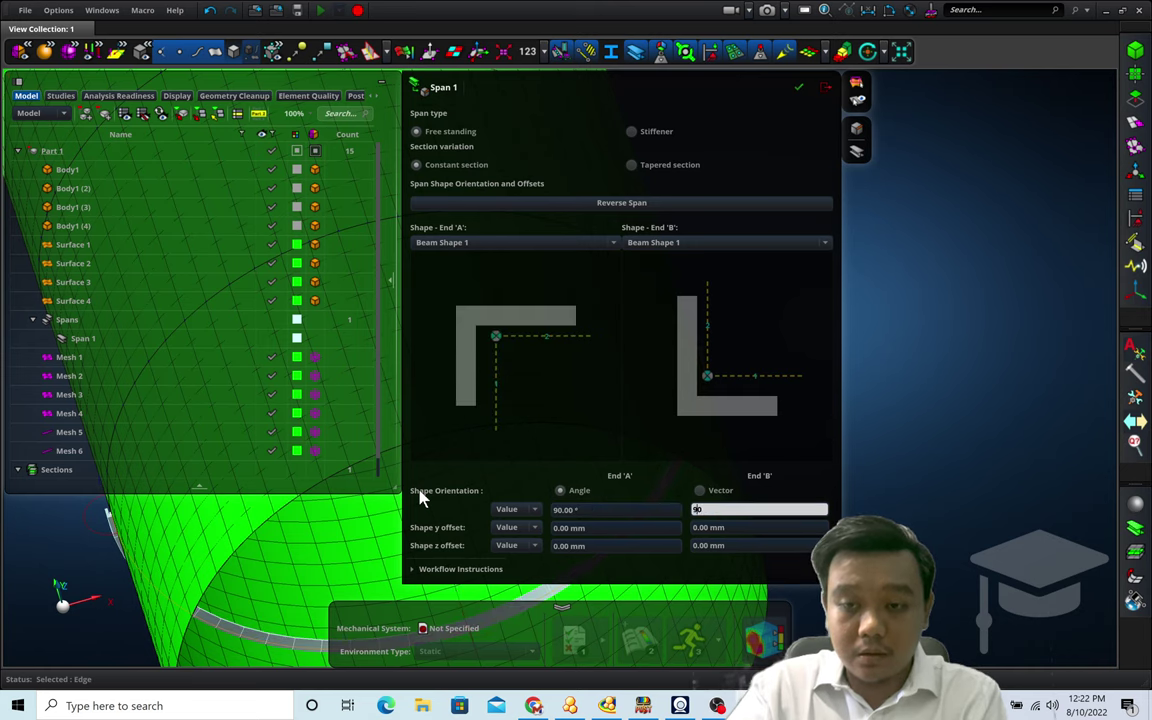
pyautogui.write('90')
pyautogui.press('Return')
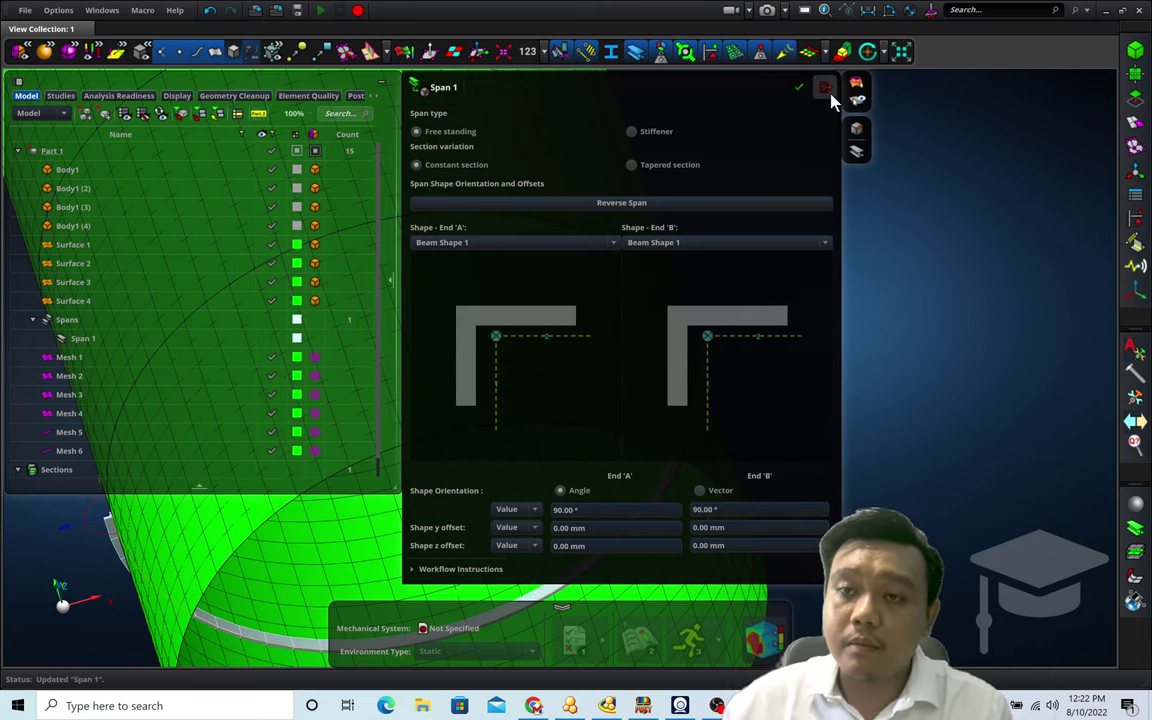
pyautogui.click(819, 87)
pyautogui.moveTo(895, 385); pyautogui.dragTo(800, 342, button='middle')
pyautogui.scroll(8, 680, 312)
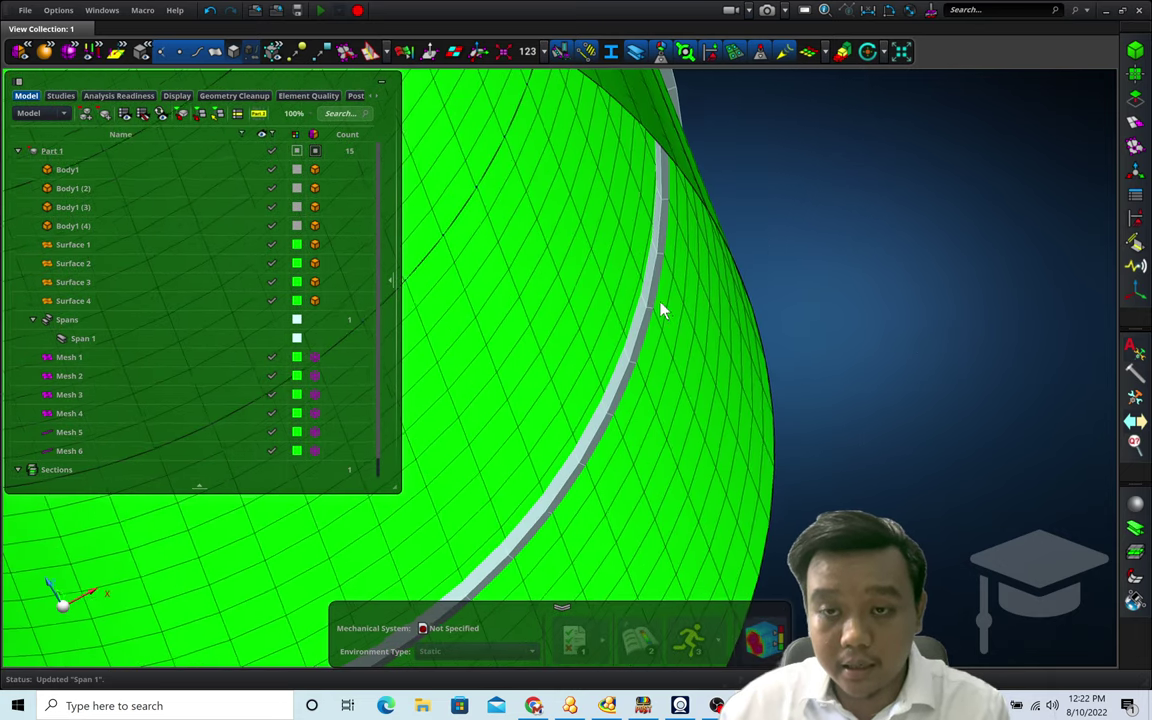
# Step: Reopen Span 1 for editing and bring its section orientation axes on the silo wall into reach
pyautogui.moveTo(785, 330); pyautogui.dragTo(776, 326, button='middle')
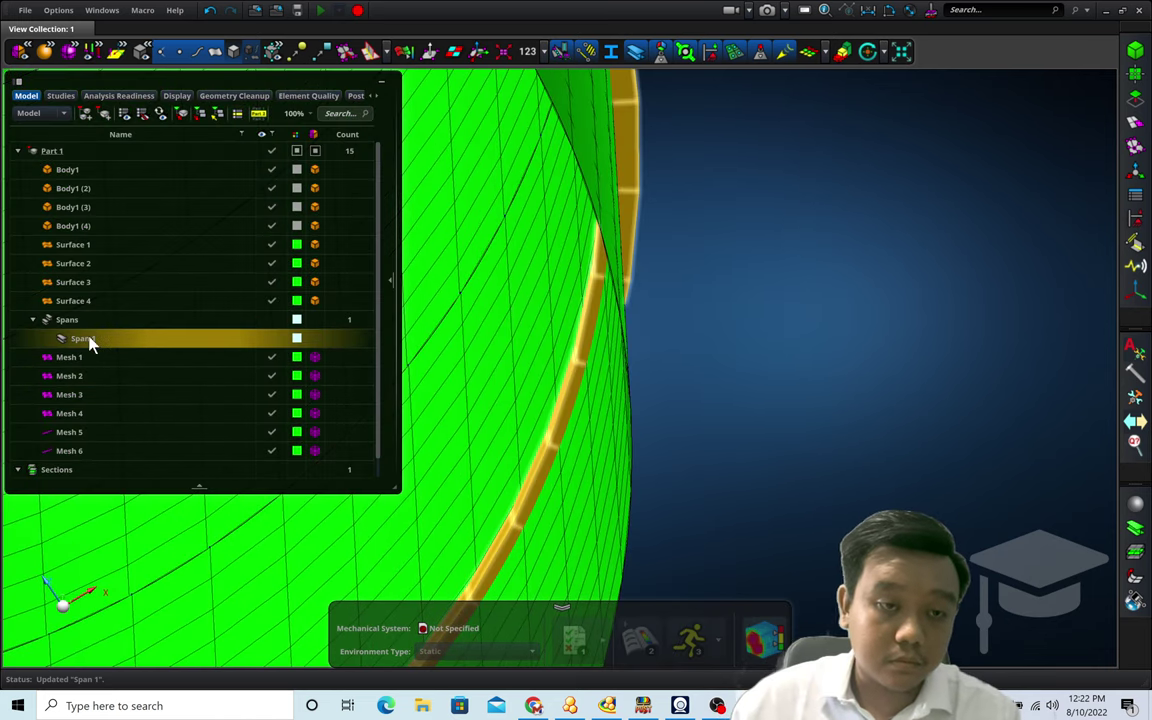
pyautogui.doubleClick(84, 339)
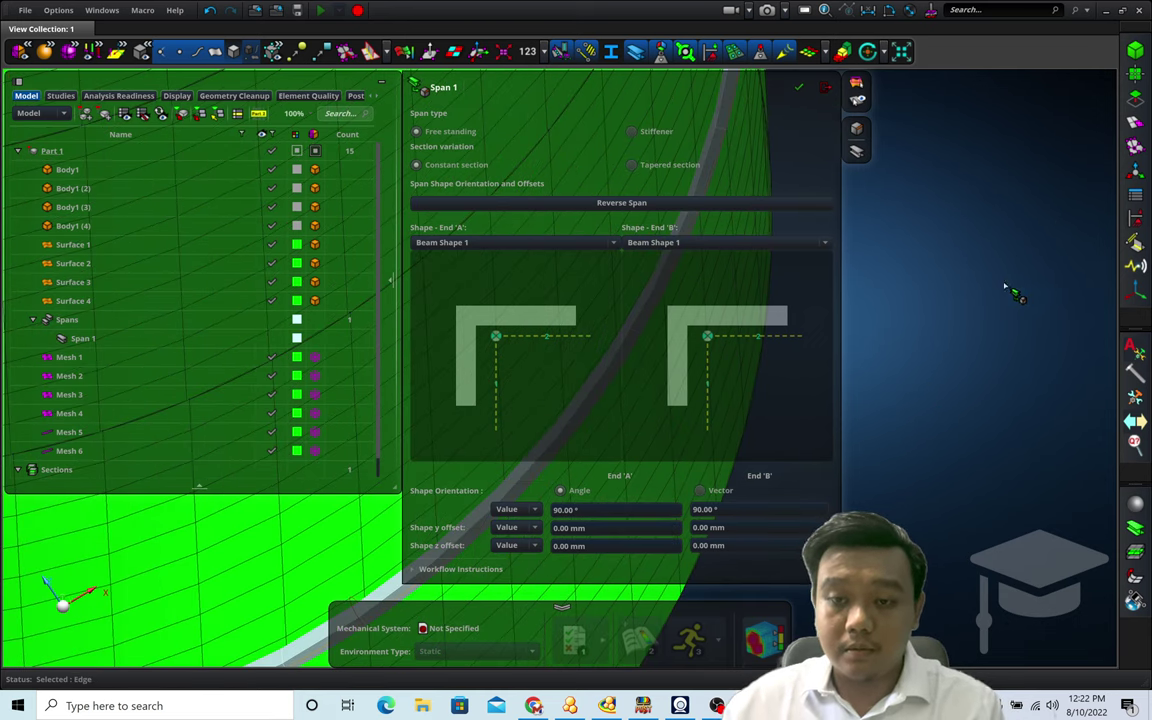
pyautogui.scroll(-10, 972, 365)
pyautogui.moveTo(972, 397); pyautogui.dragTo(921, 403, button='middle')
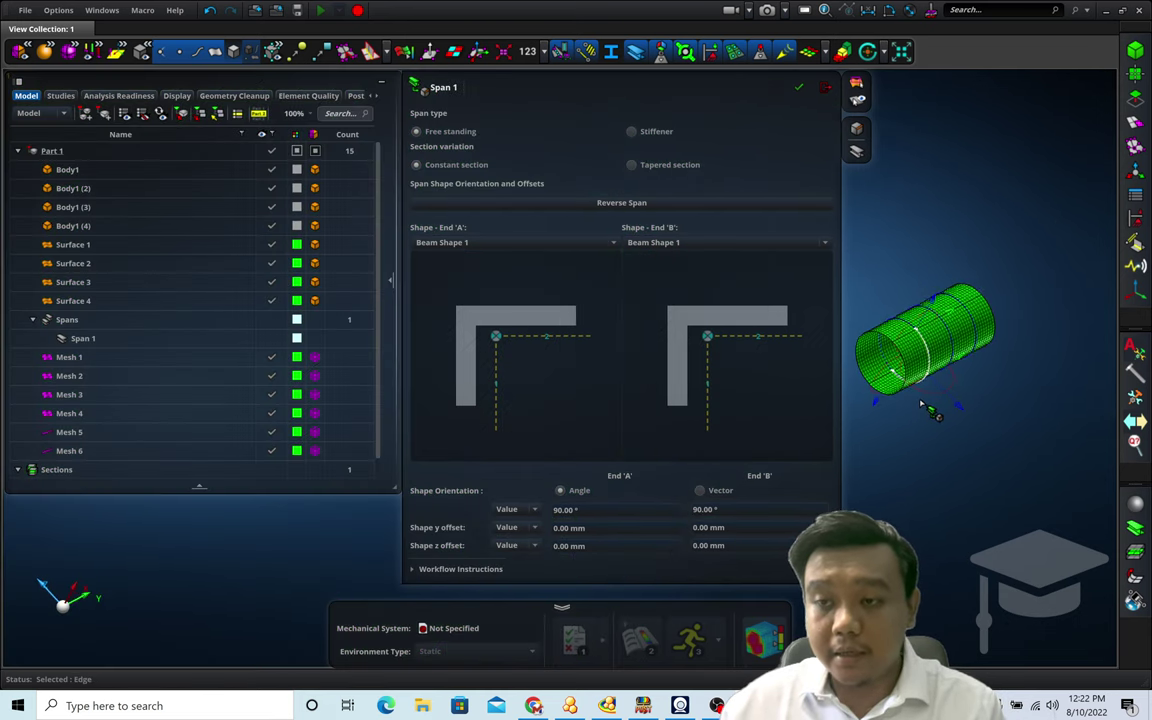
pyautogui.scroll(5, 945, 400)
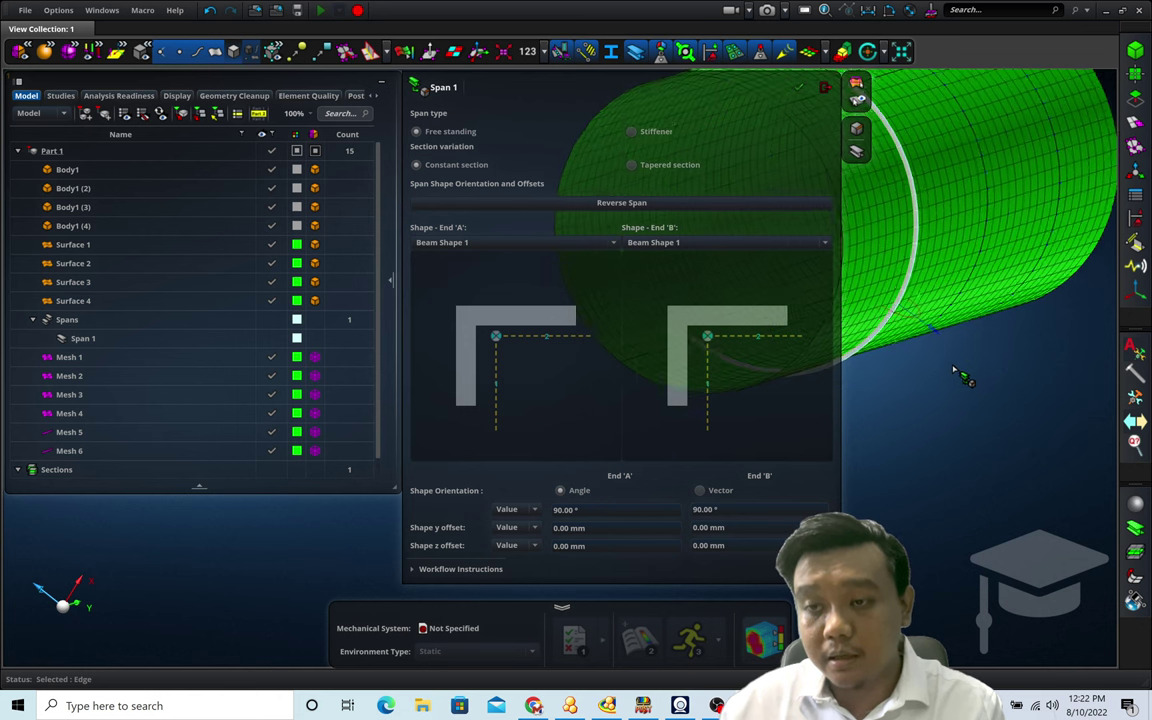
pyautogui.moveTo(955, 372); pyautogui.dragTo(1043, 479, button='middle')
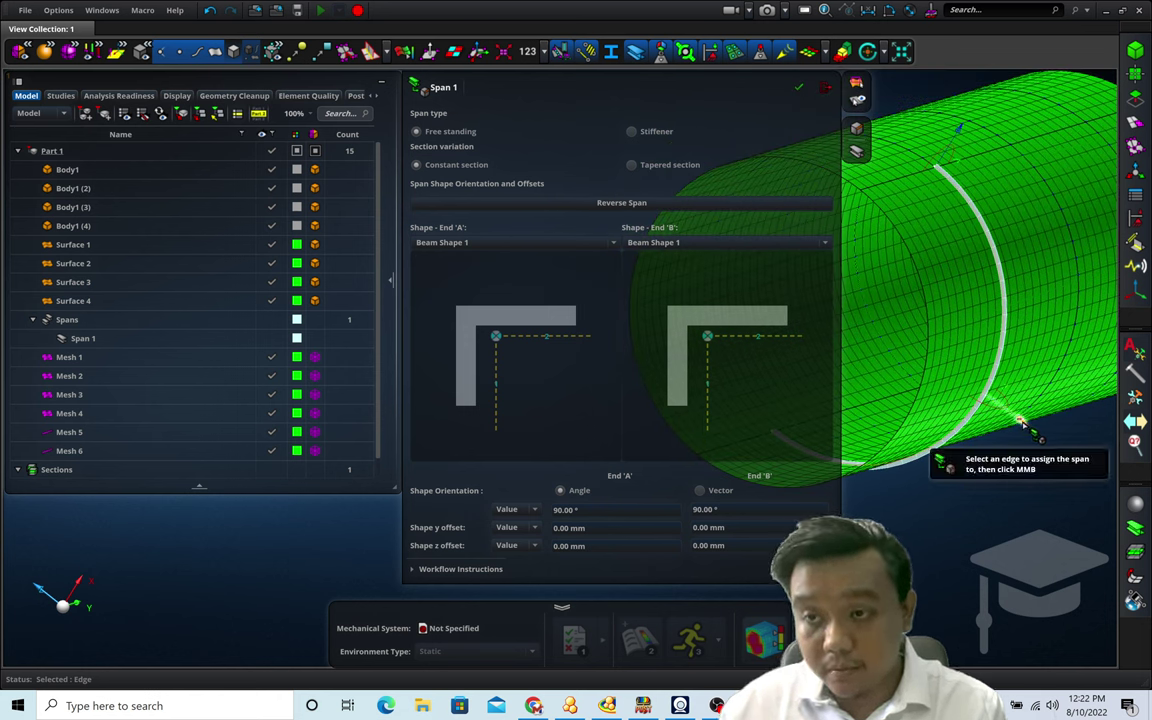
# Step: Shift the L-section of Span 1 by about -74.66 mm along its local y direction at both ends
pyautogui.click(1021, 422)
pyautogui.middleClick(1015, 444)
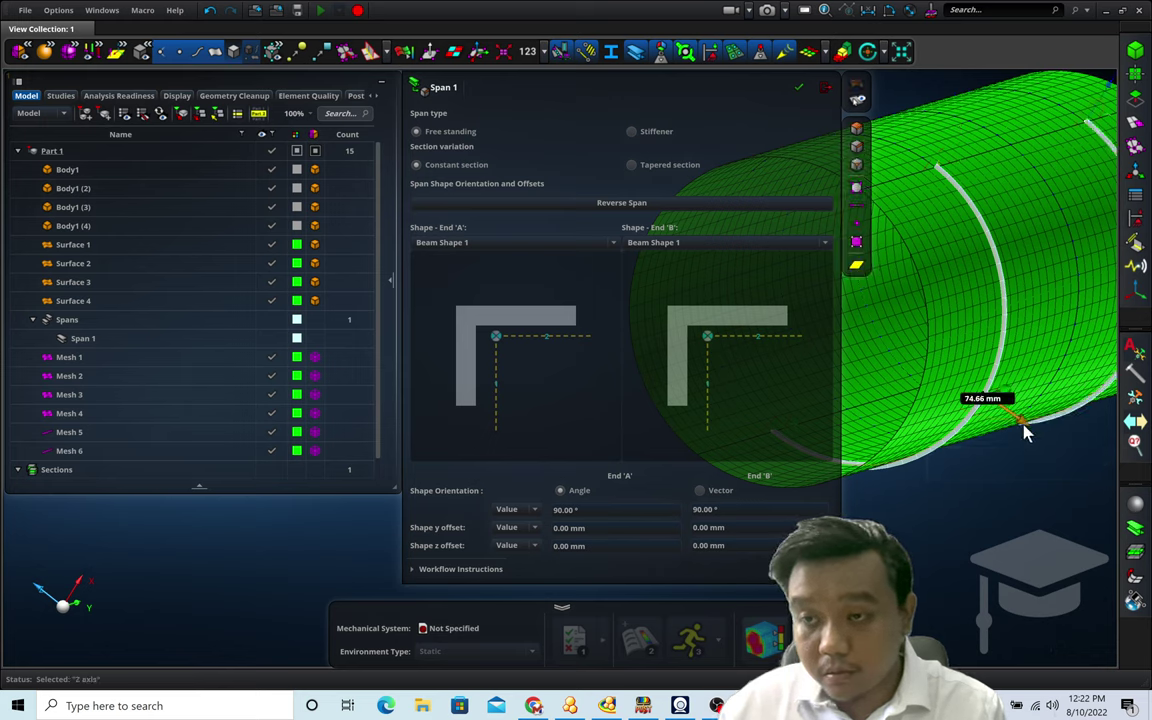
pyautogui.click(1025, 432)
pyautogui.scroll(5, 955, 170)
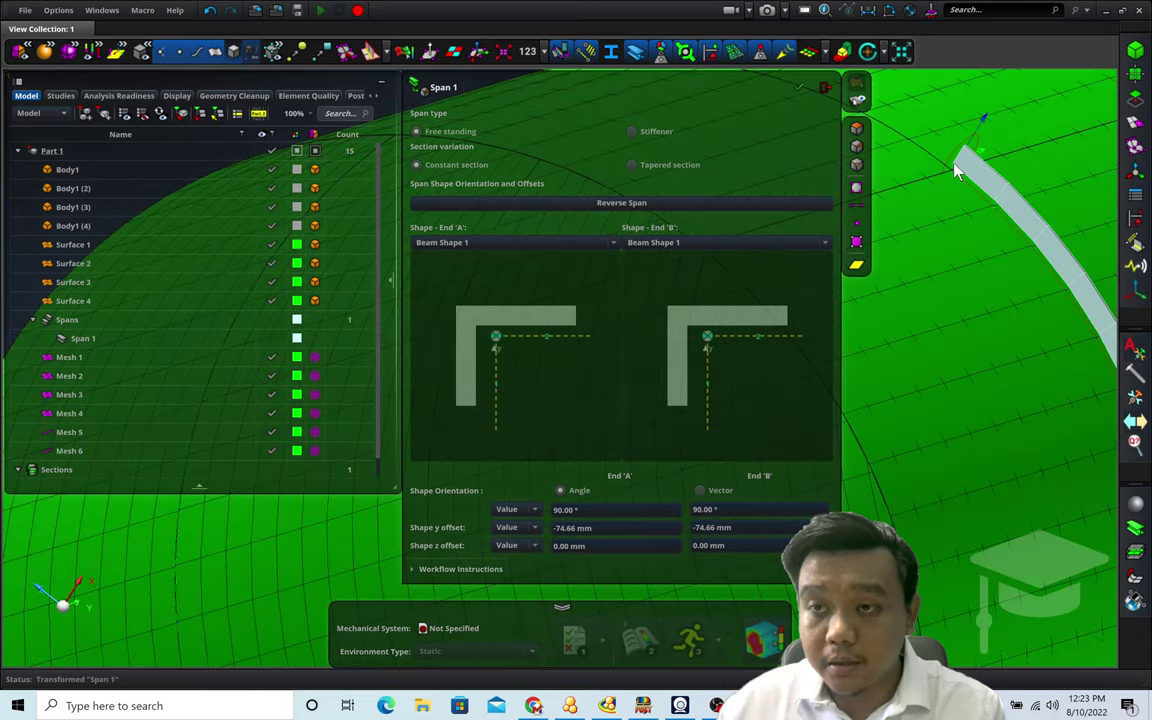
pyautogui.scroll(-5, 955, 170)
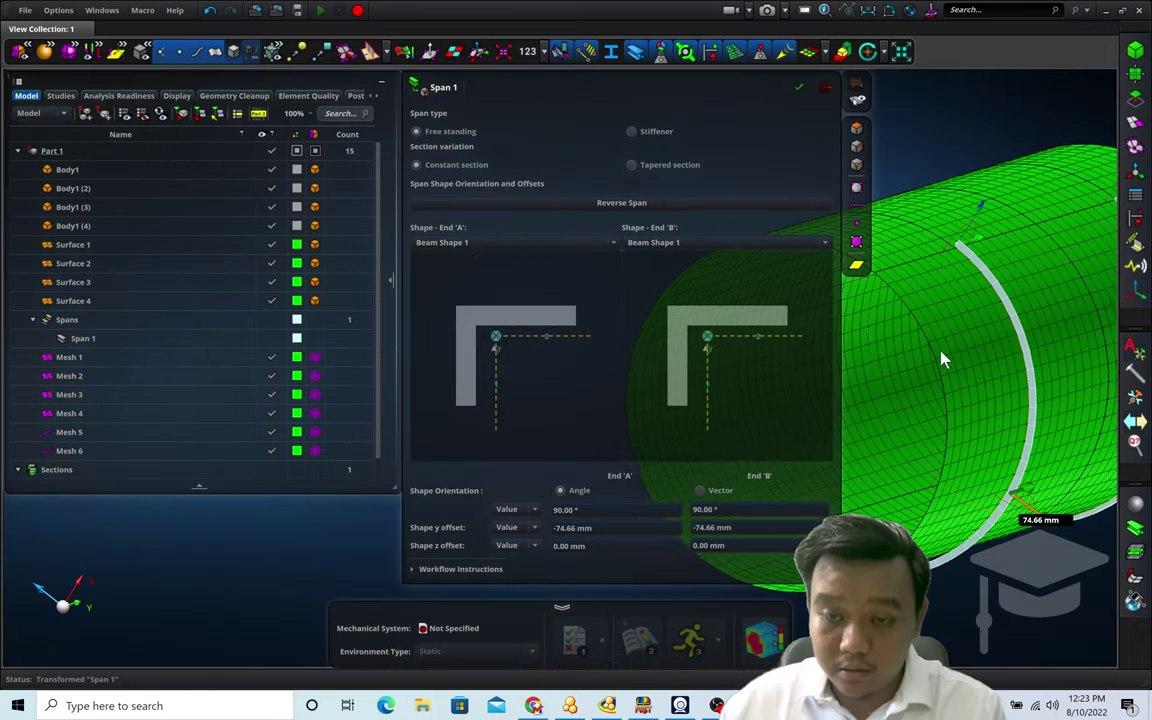
pyautogui.moveTo(941, 352); pyautogui.dragTo(874, 335, button='middle')
# Step: Set the shape y offset of Span 1 to -50 mm at both ends, apply it and finish editing
pyautogui.moveTo(641, 524); pyautogui.dragTo(471, 520)
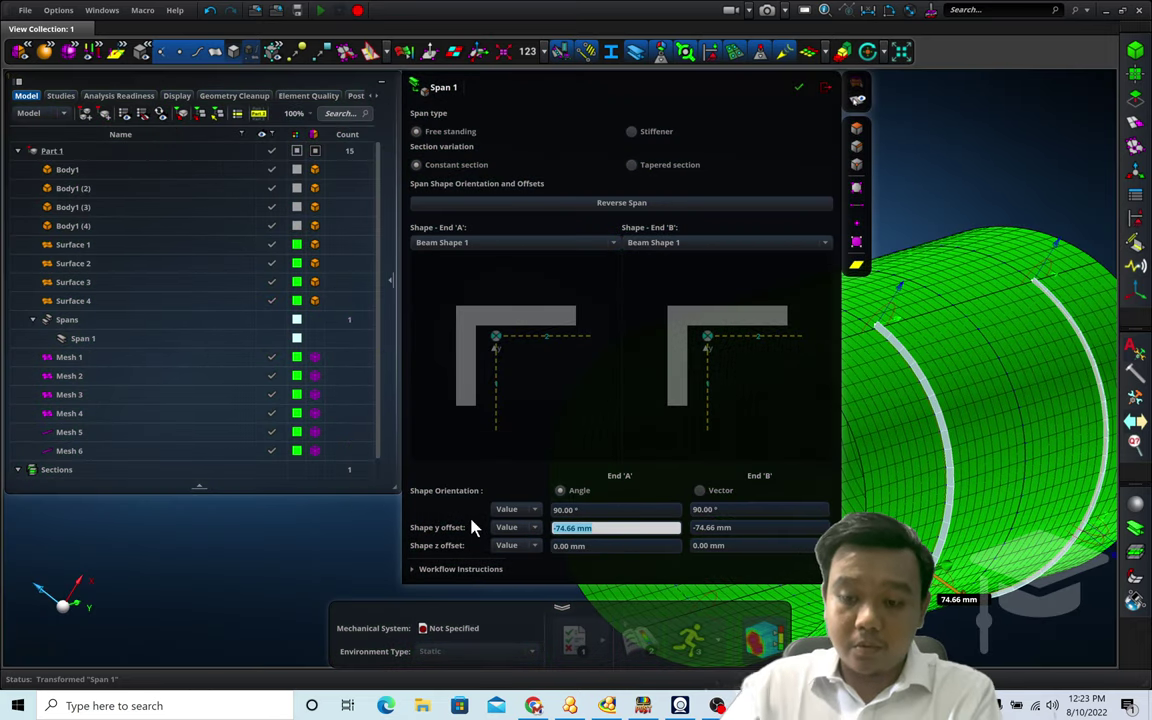
pyautogui.write('-50')
pyautogui.press('Tab')
pyautogui.write('-')
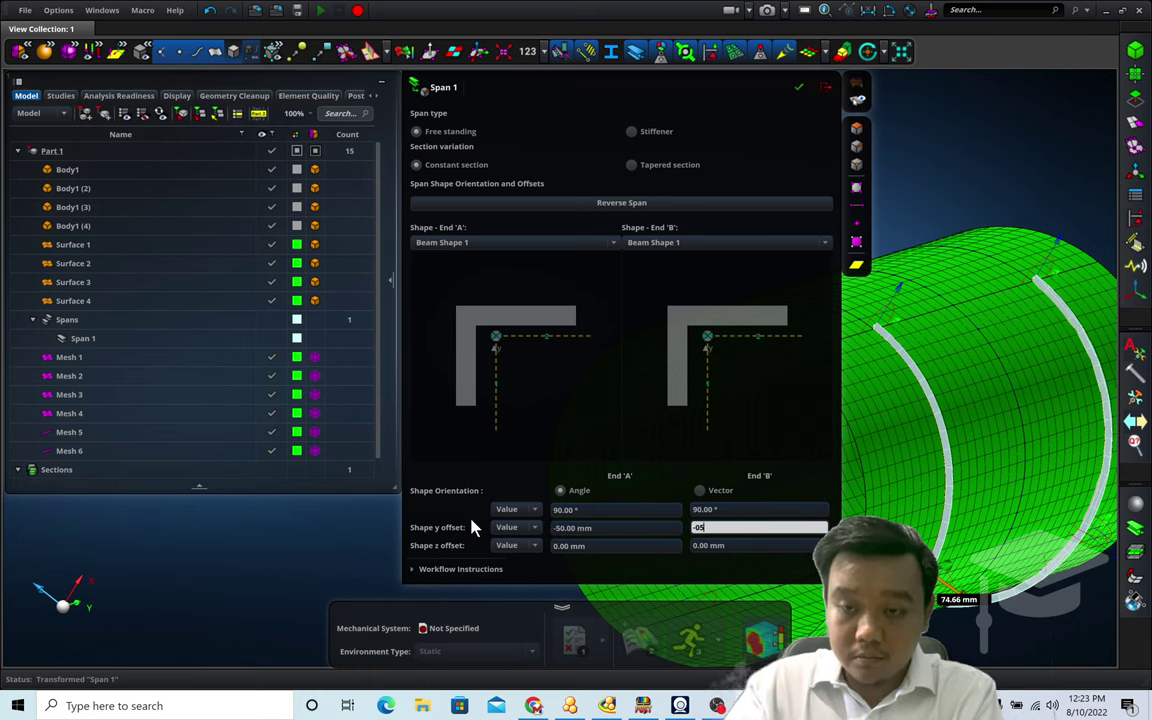
pyautogui.write('50')
pyautogui.press('Return')
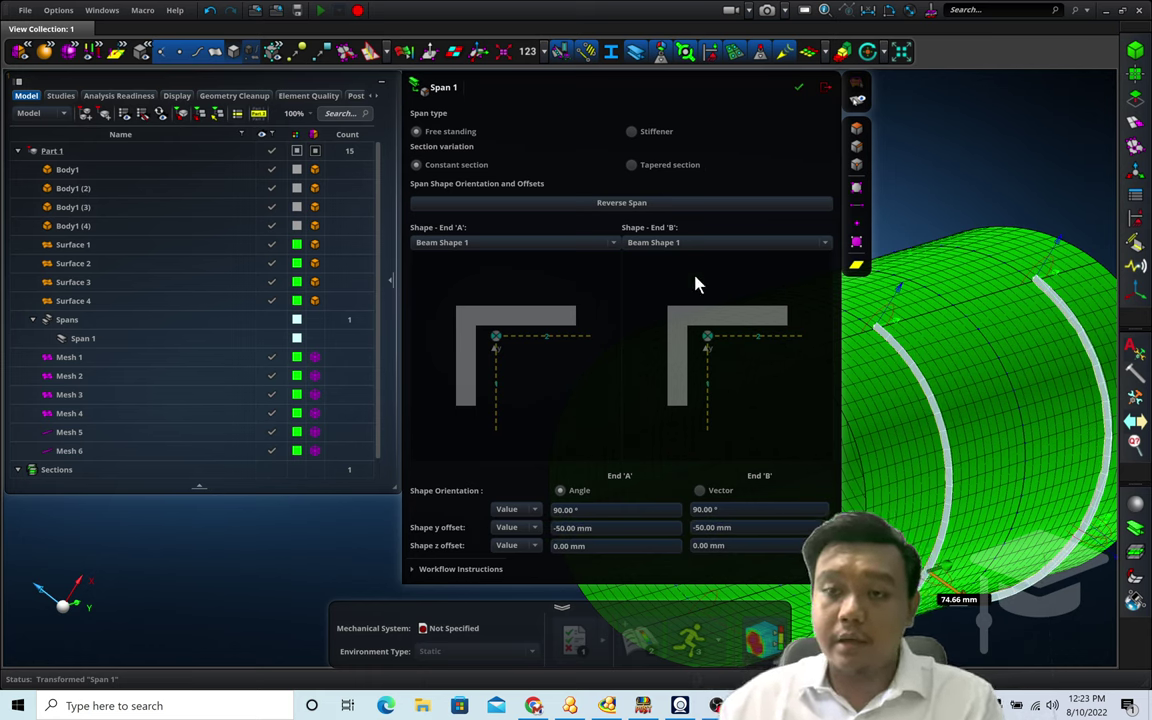
pyautogui.click(799, 88)
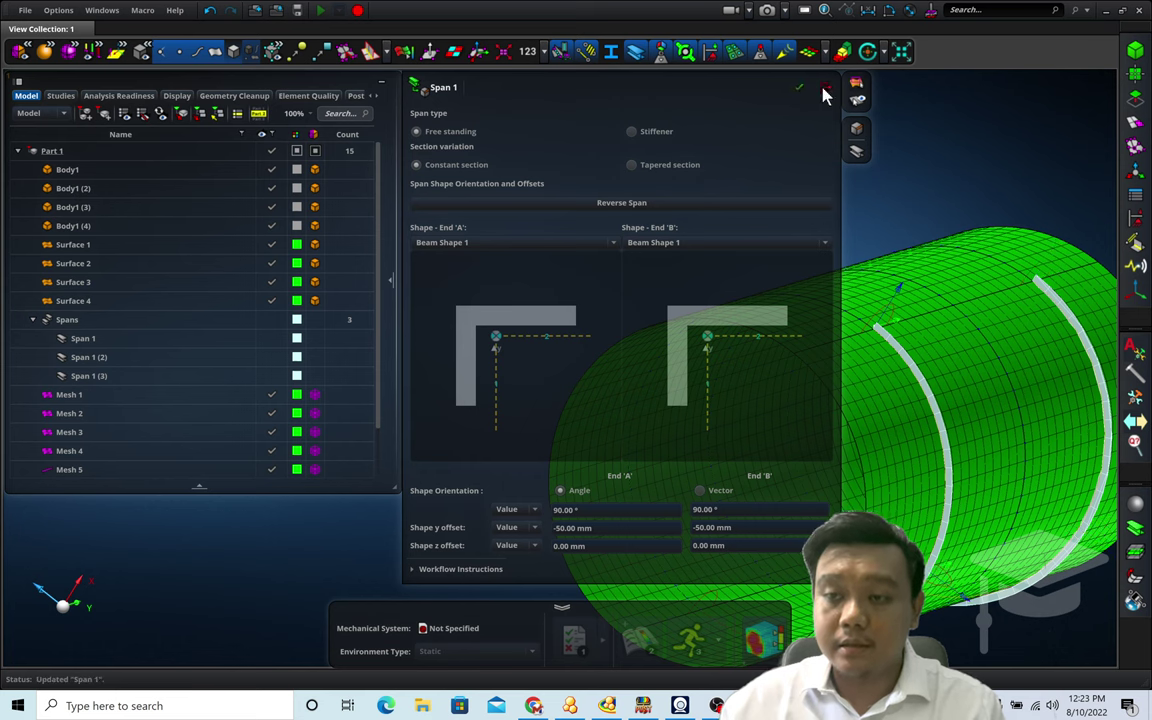
pyautogui.click(826, 93)
# Step: Delete the duplicate spans Span 1 (2) and Span 1 (3) from the model
pyautogui.moveTo(990, 472); pyautogui.dragTo(791, 407, button='middle')
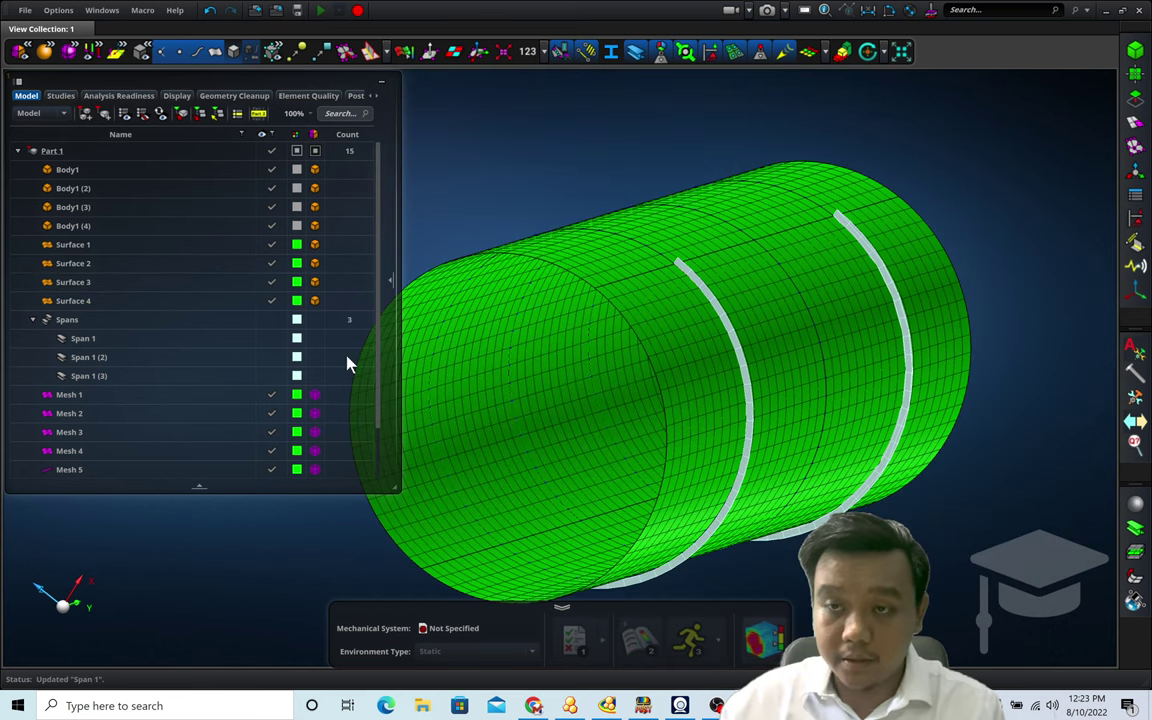
pyautogui.click(121, 360)
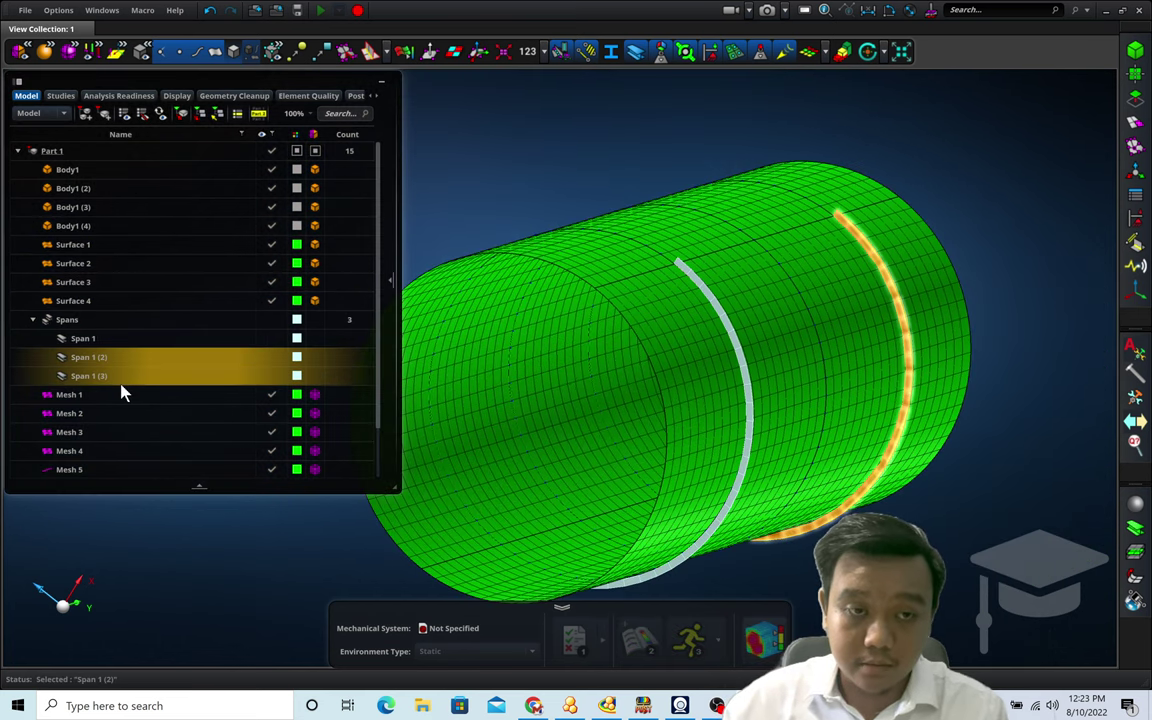
pyautogui.rightClick(135, 395)
pyautogui.click(150, 406)
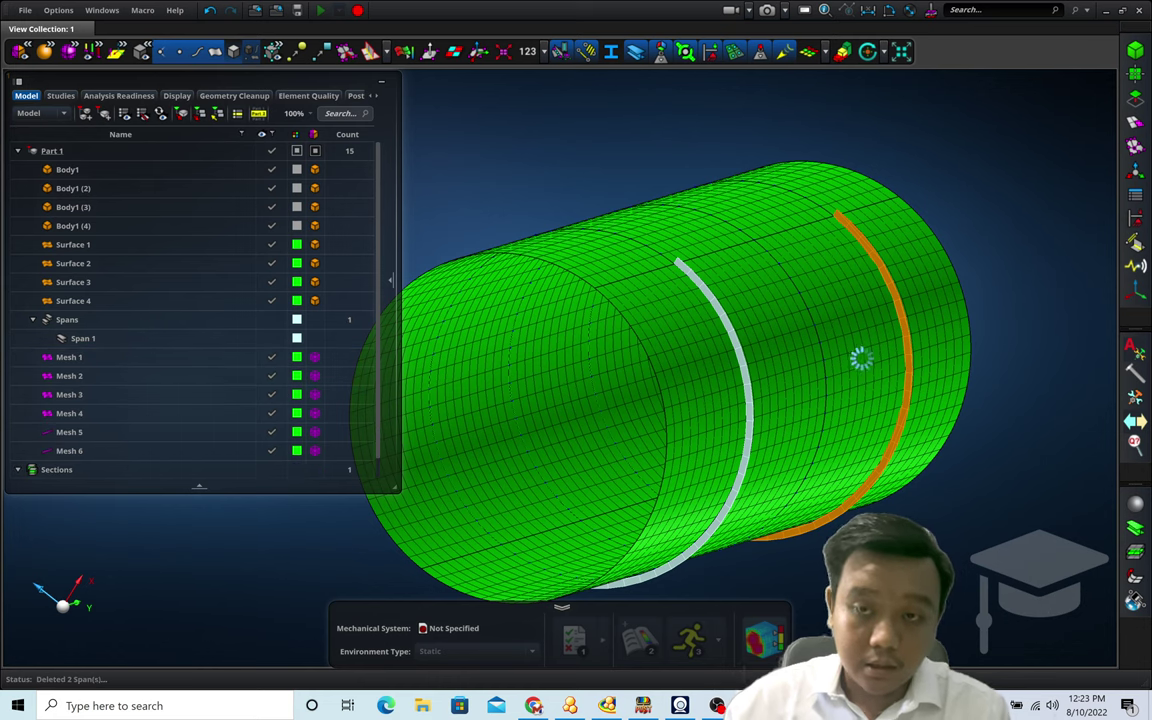
# Step: Start a new beam span with Beam Shape 1 and set its shape orientation angle to 90° at both ends
pyautogui.moveTo(1021, 545); pyautogui.dragTo(993, 403, button='middle')
pyautogui.click(1134, 532)
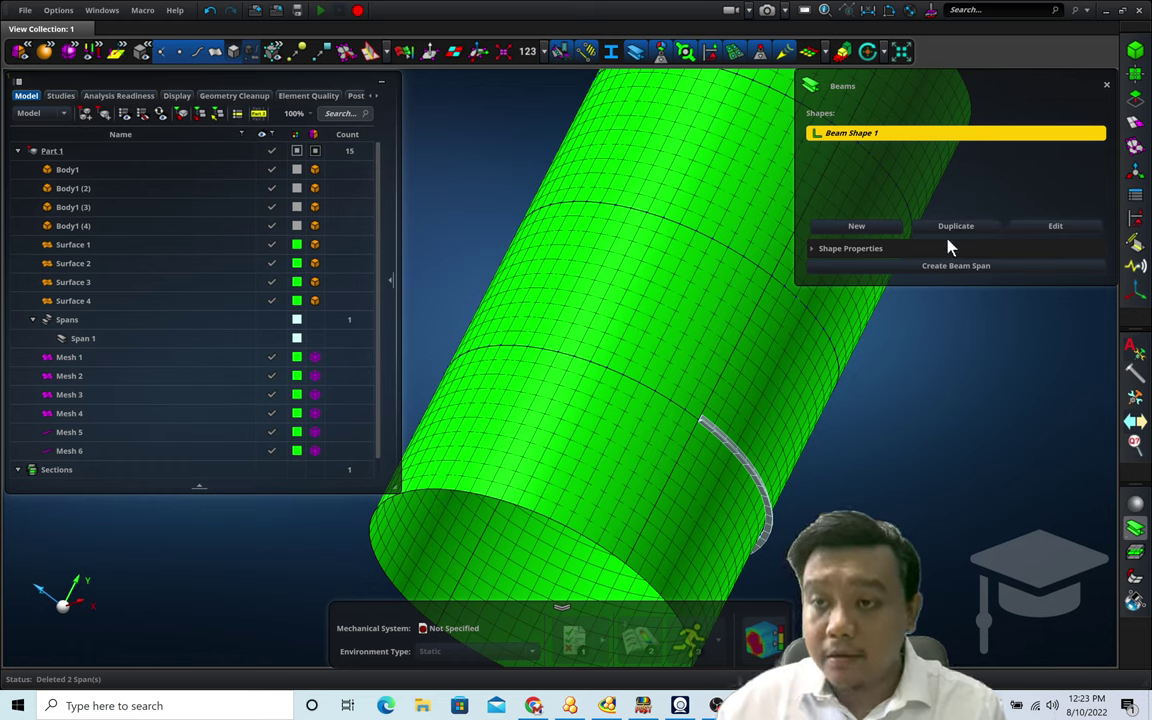
pyautogui.click(921, 266)
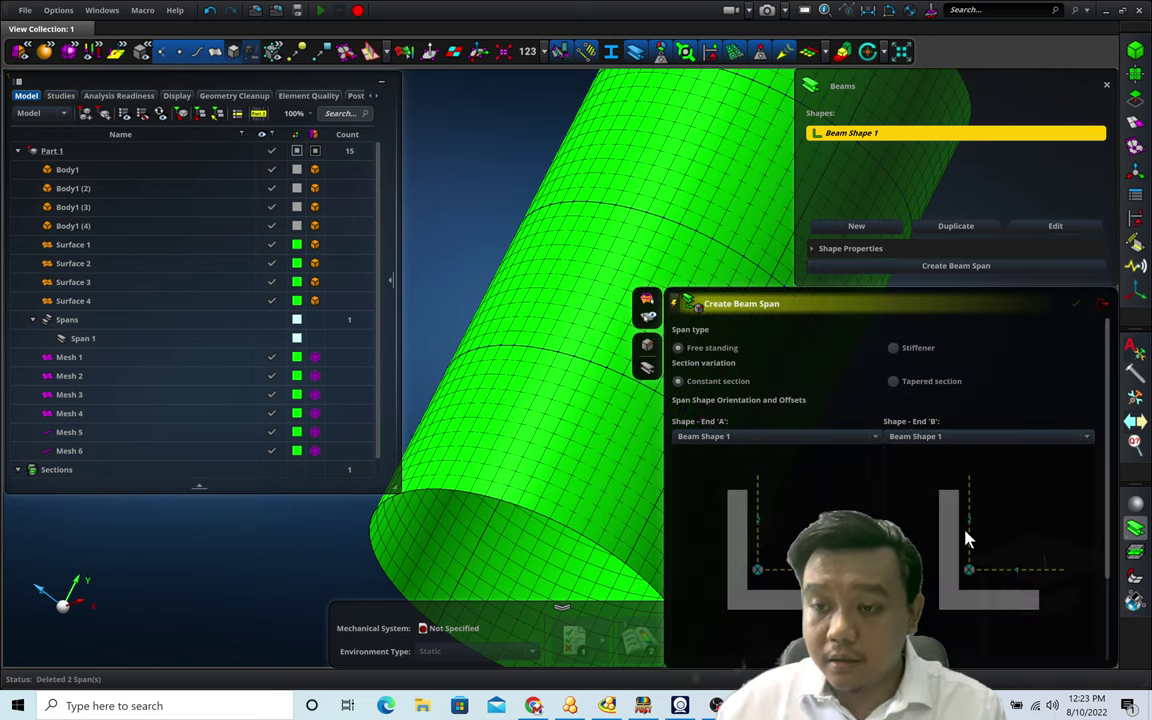
pyautogui.scroll(-2, 950, 490)
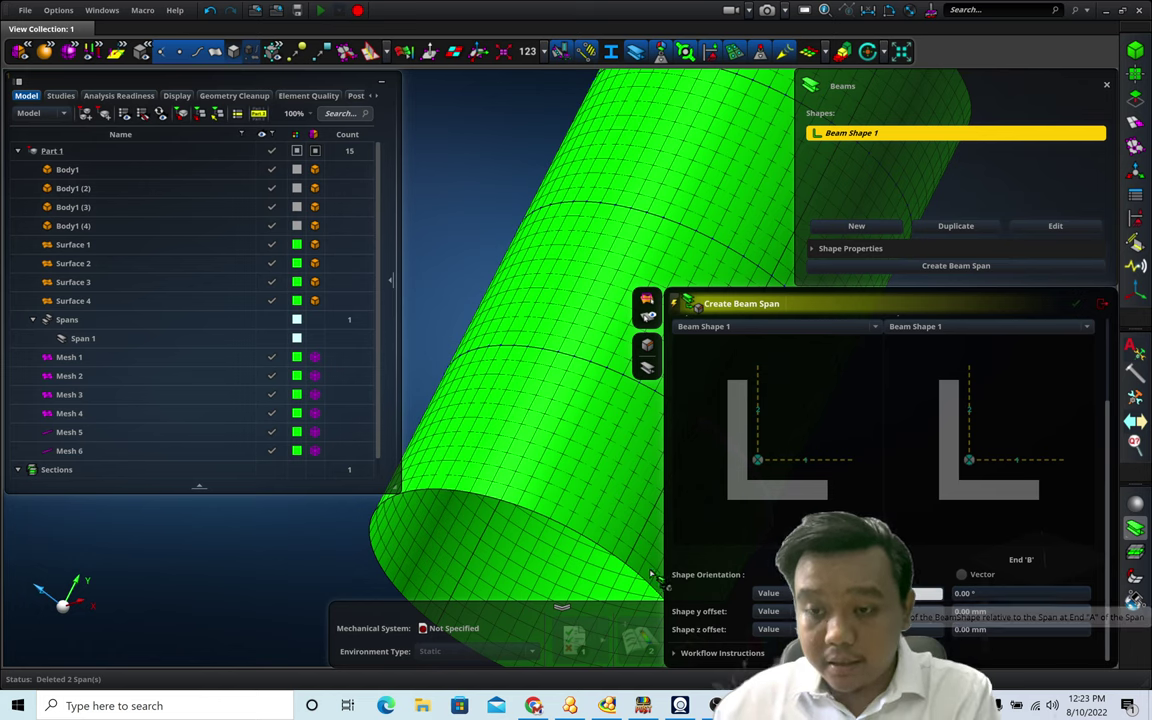
pyautogui.write('90')
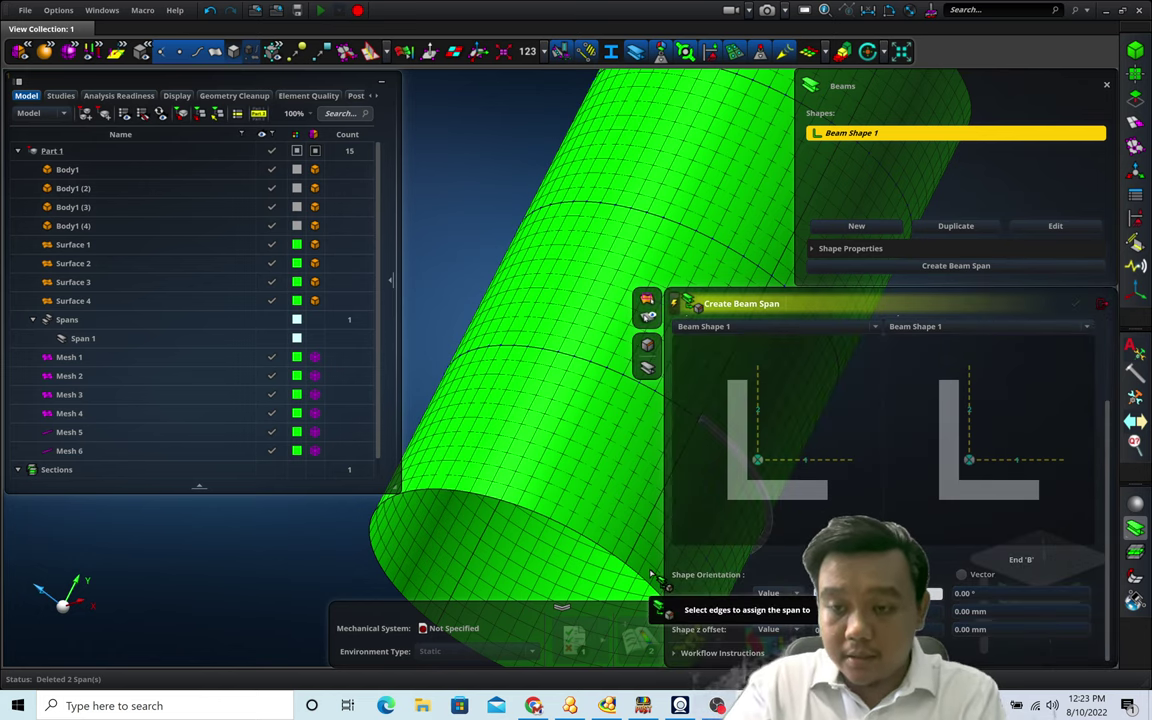
pyautogui.press('Tab')
pyautogui.press('Return')
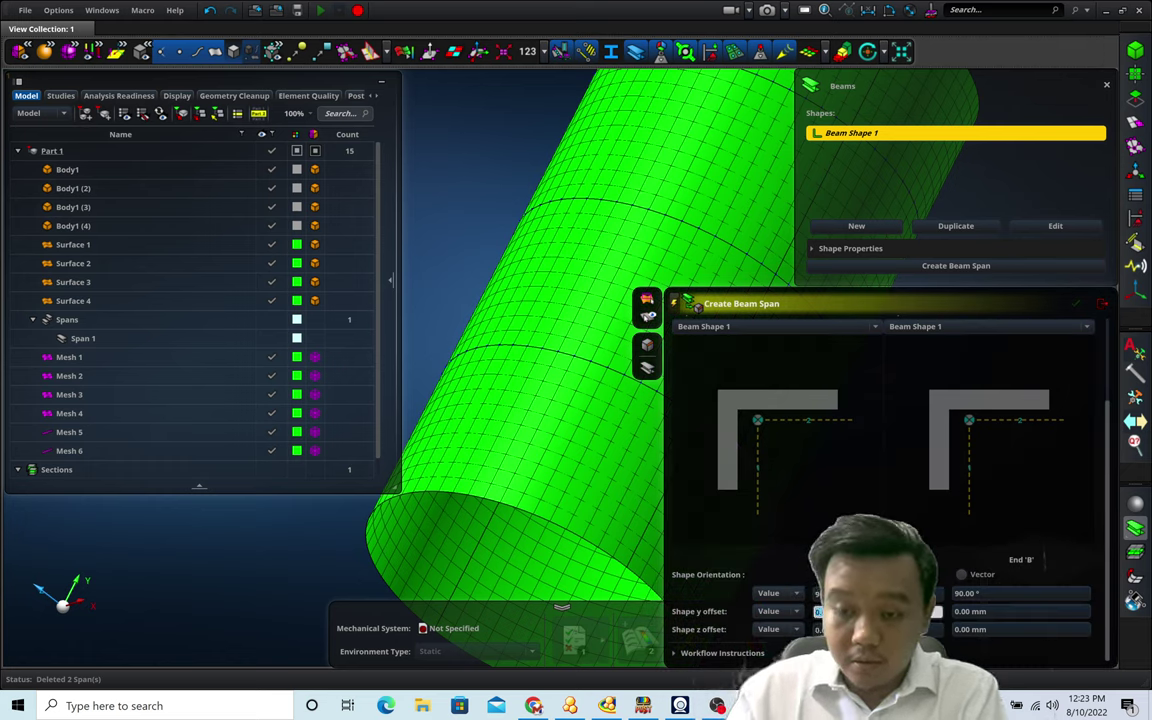
# Step: Set the new span's shape y offset to -50 mm at both ends
pyautogui.press('Tab')
pyautogui.write('-5')
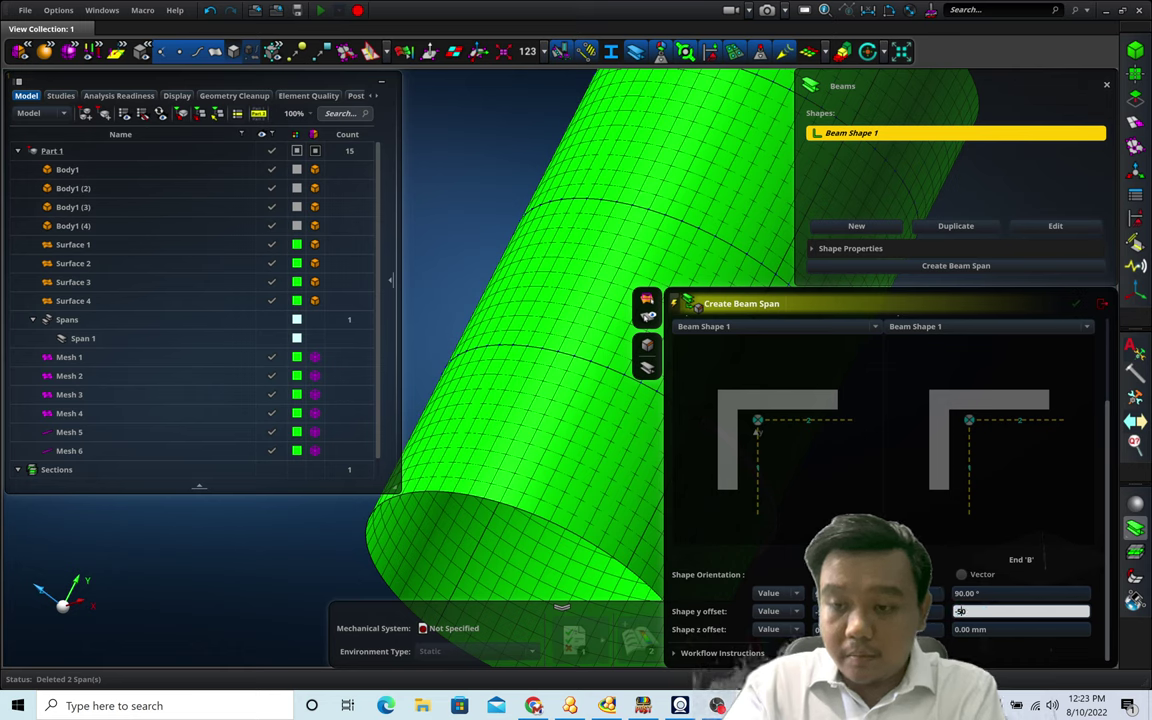
pyautogui.write('0')
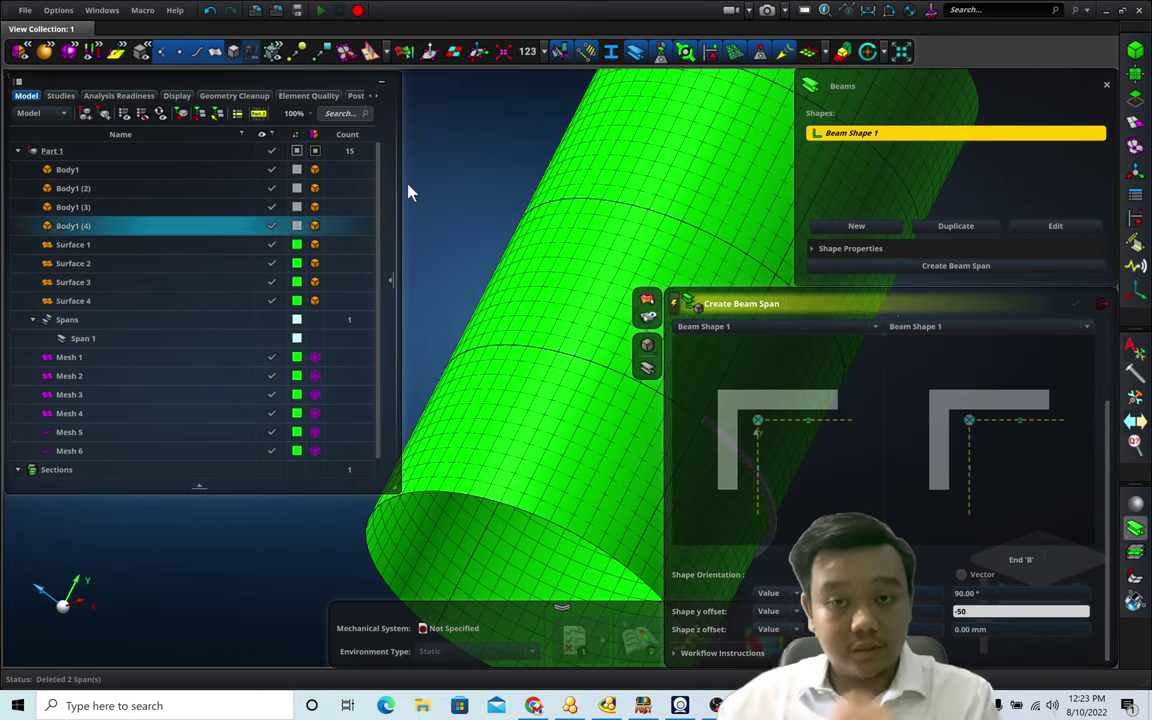
pyautogui.press('Return')
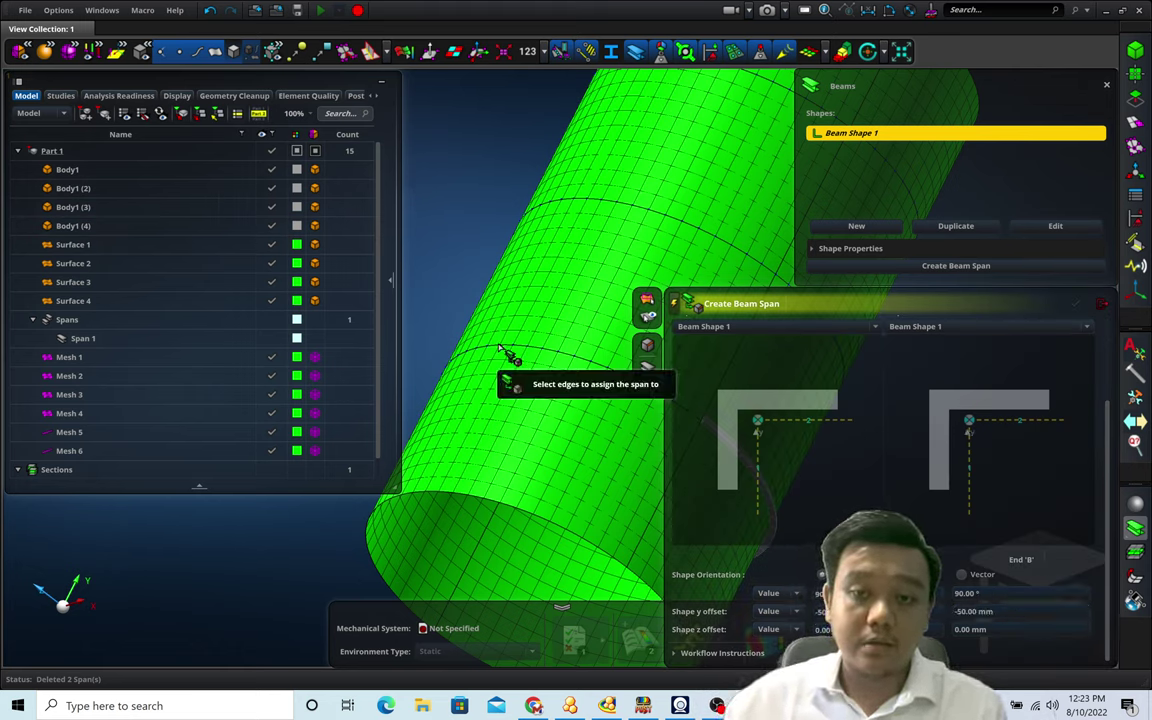
# Step: Create beam spans on the remaining half of the lowest ring edge and both halves of the middle and upper ring edges, and finish span creation
pyautogui.click(507, 354)
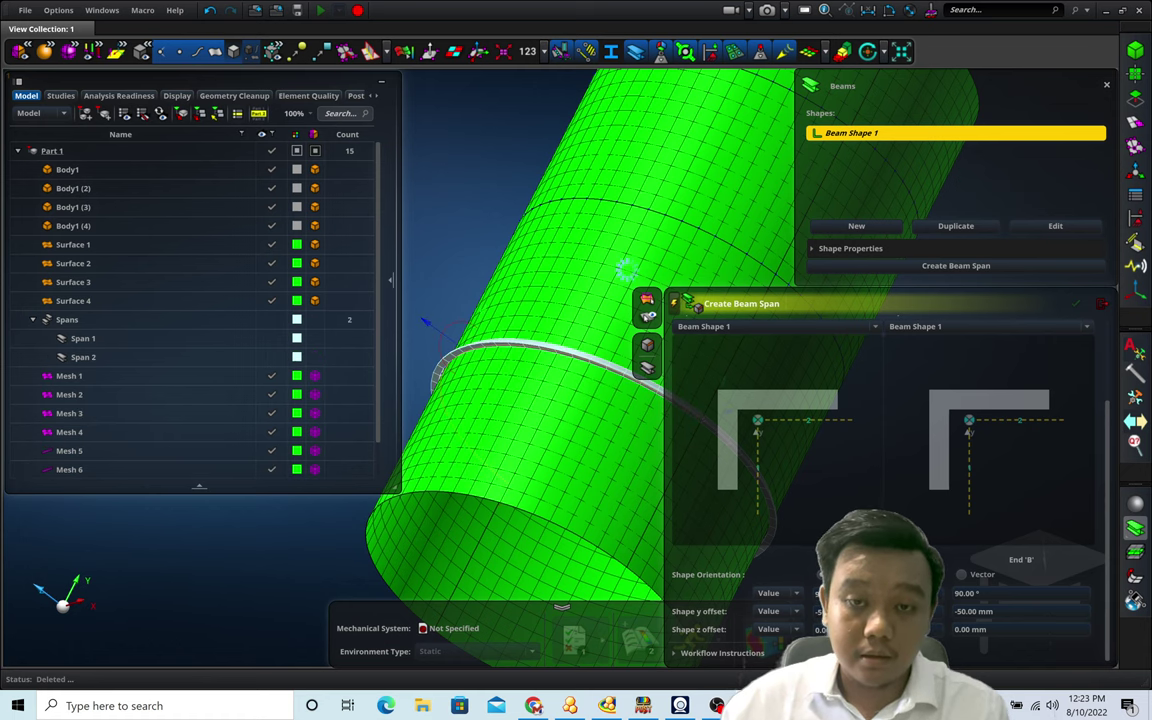
pyautogui.moveTo(625, 268); pyautogui.dragTo(520, 168, button='middle')
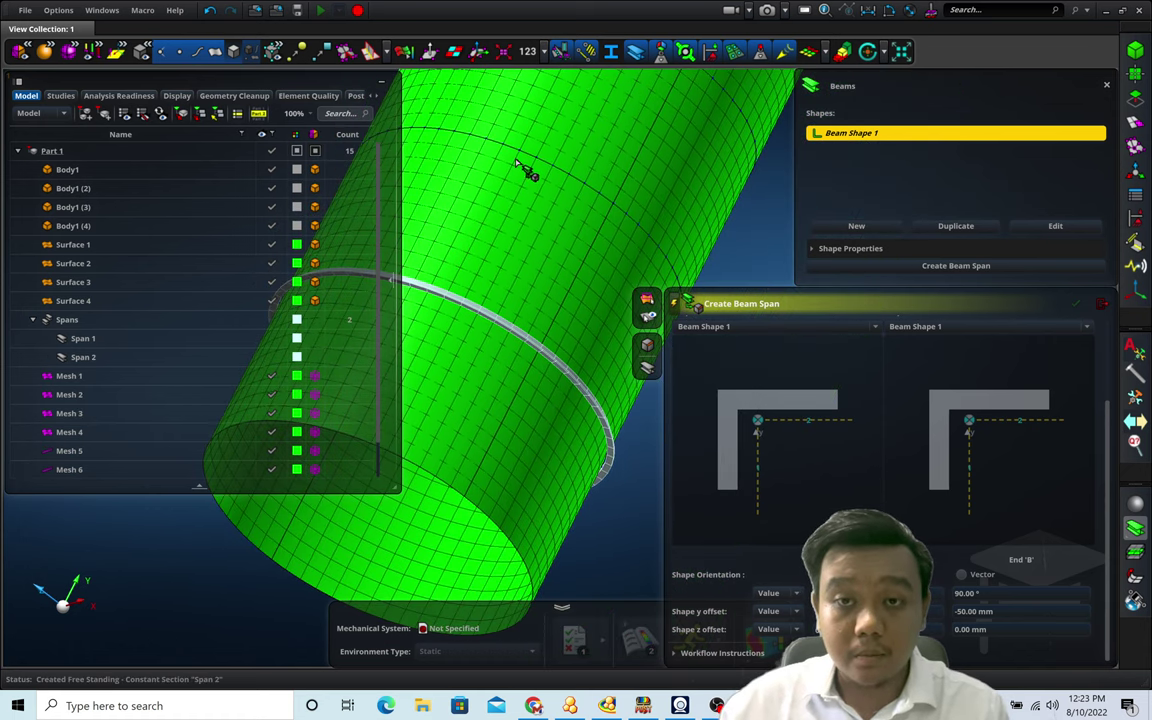
pyautogui.click(527, 157)
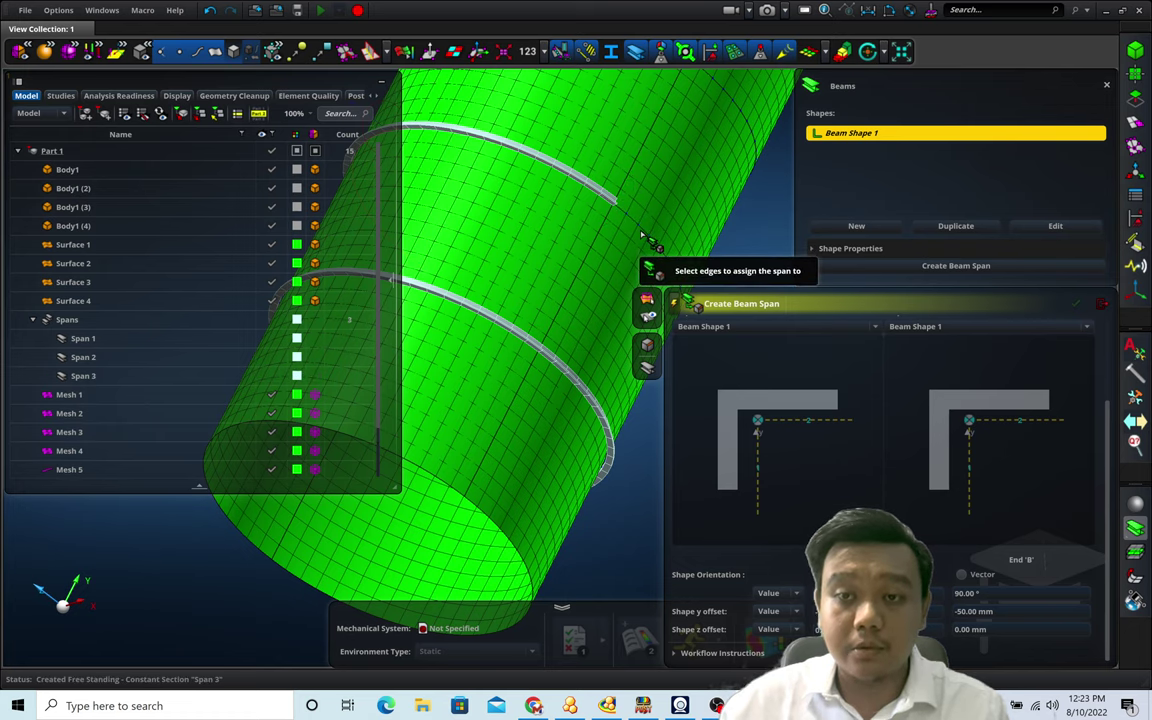
pyautogui.click(648, 236)
pyautogui.moveTo(735, 206); pyautogui.dragTo(675, 310, button='right')
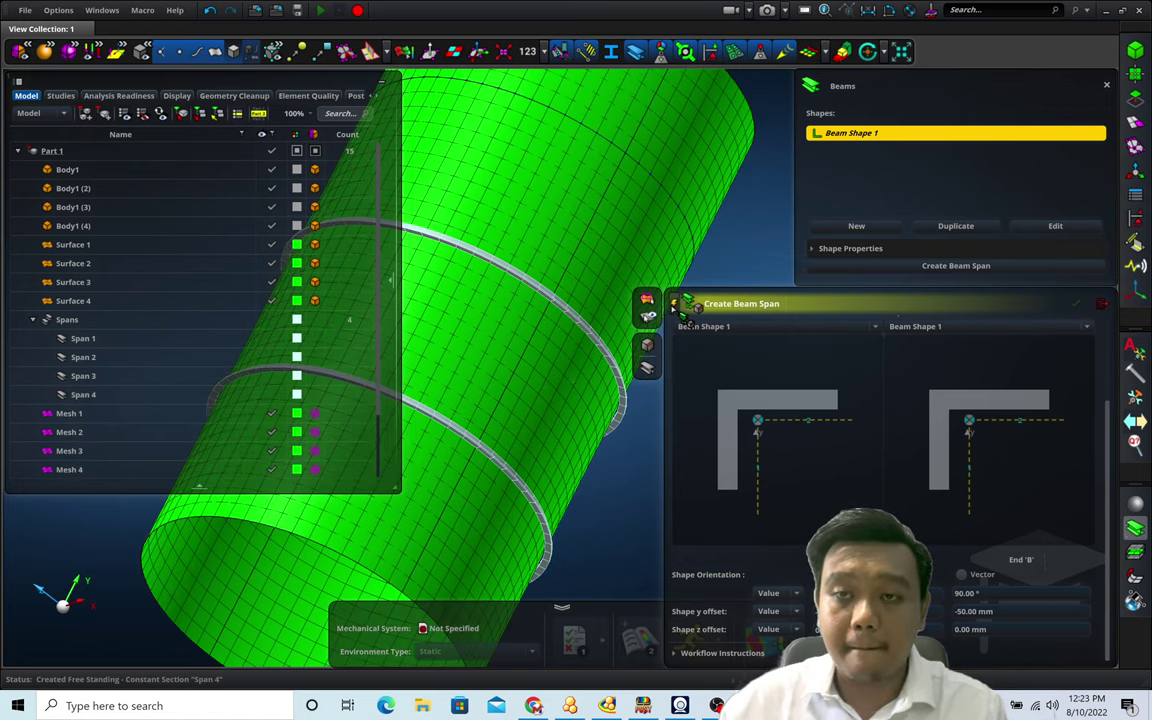
pyautogui.click(594, 145)
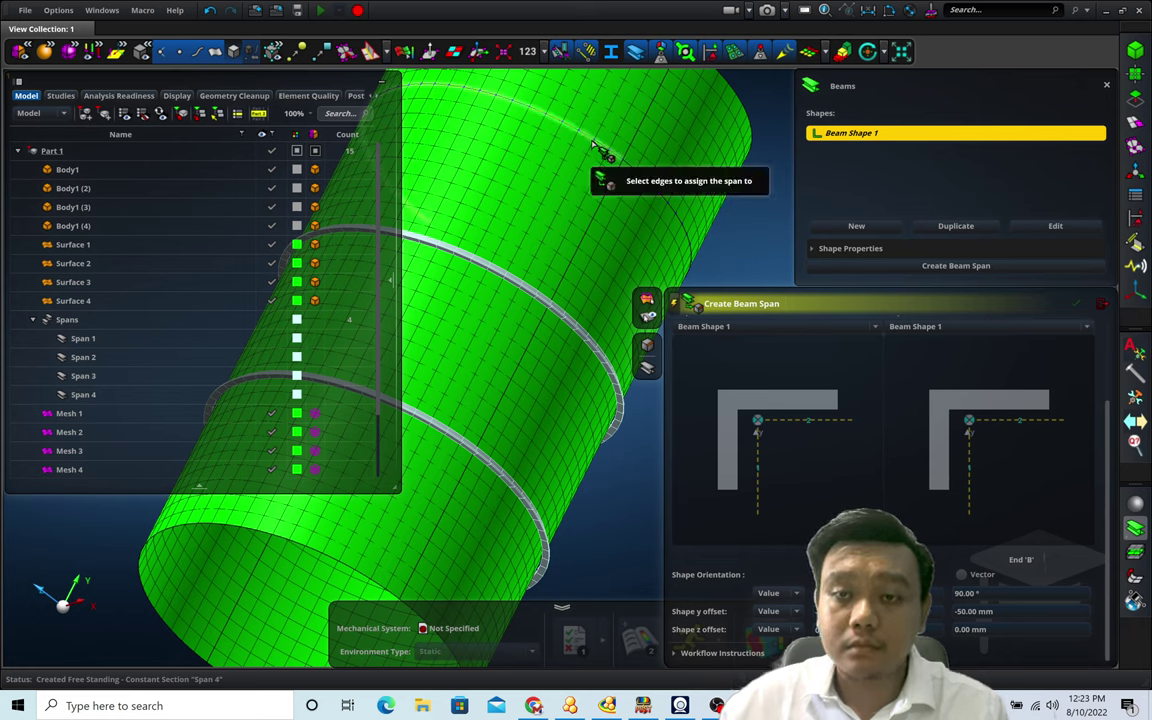
pyautogui.click(648, 194)
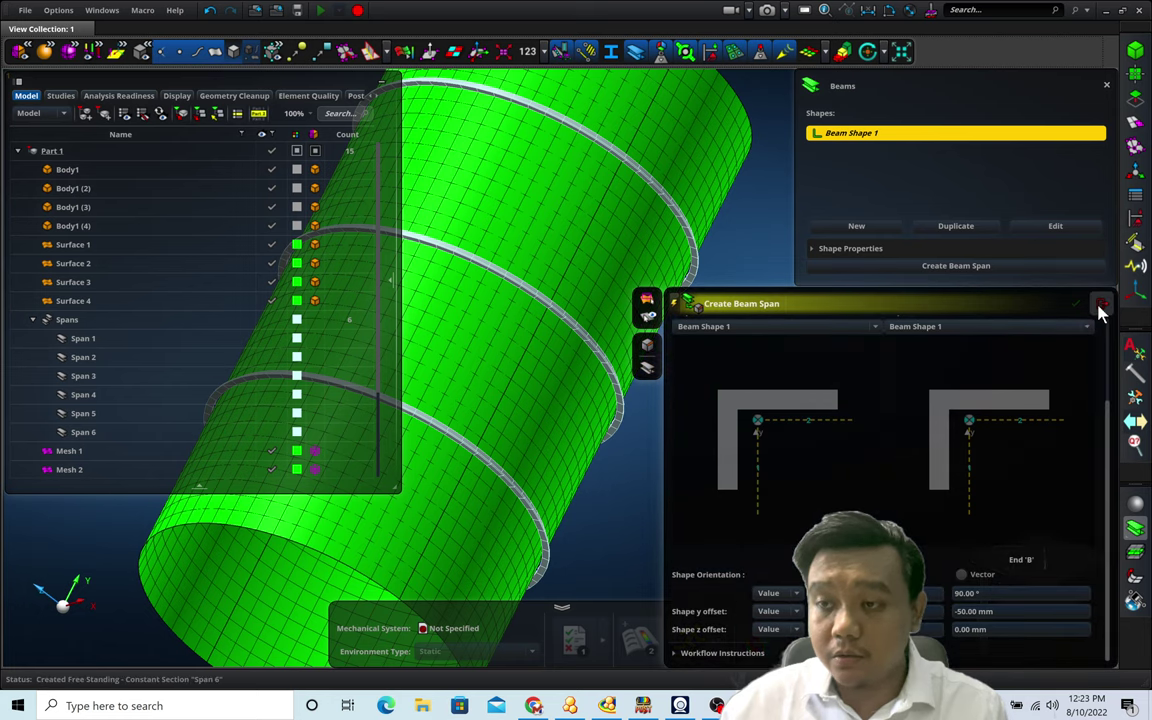
pyautogui.click(1101, 303)
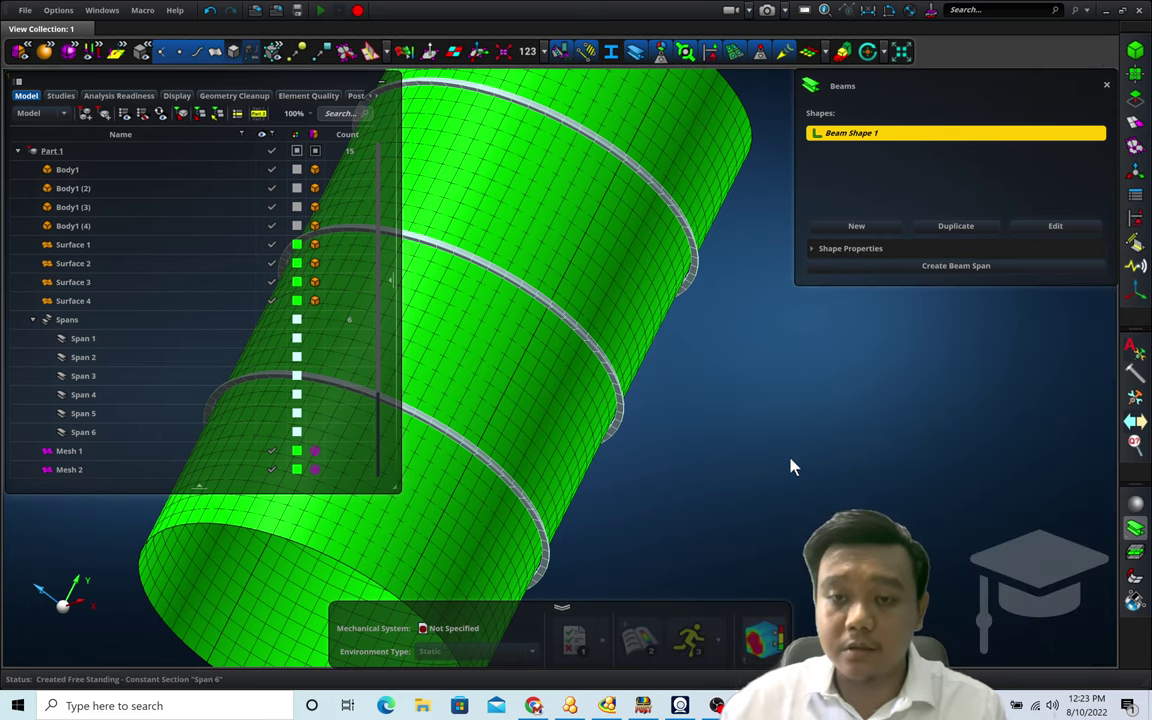
pyautogui.moveTo(791, 466); pyautogui.dragTo(779, 507, button='middle')
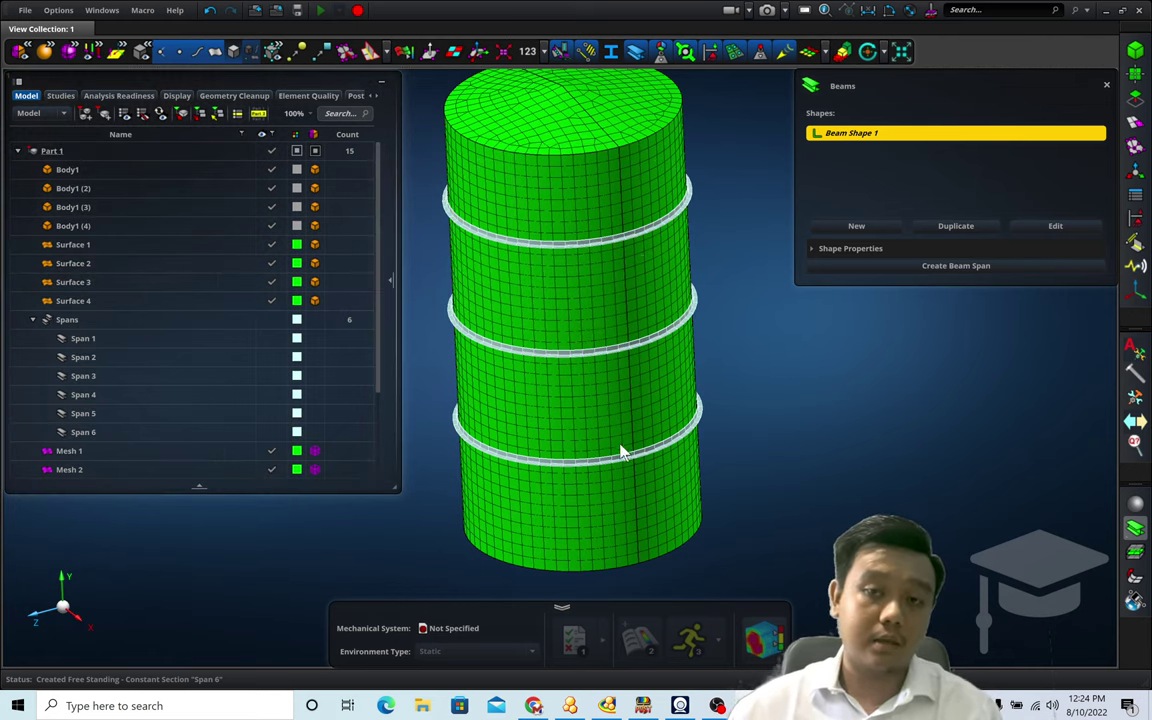
pyautogui.click(1106, 86)
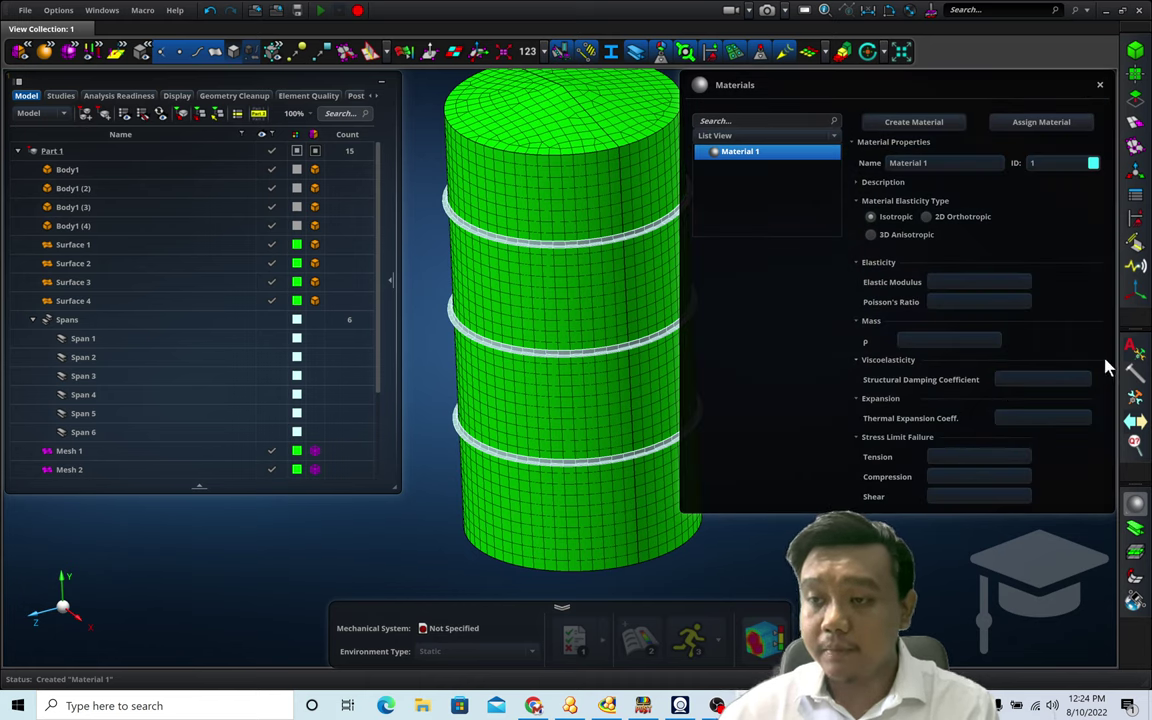
# Step: Import Stainless Steel from the isotropic entries of the My Materials library into the model's materials
pyautogui.click(1142, 346)
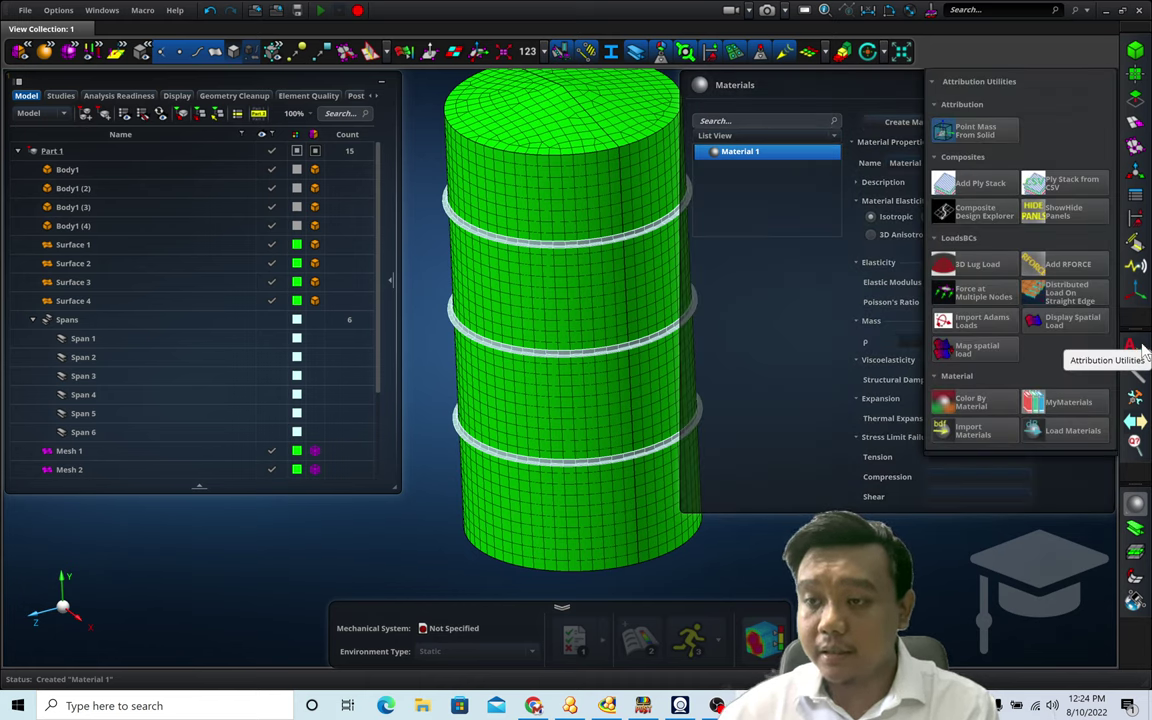
pyautogui.click(1063, 404)
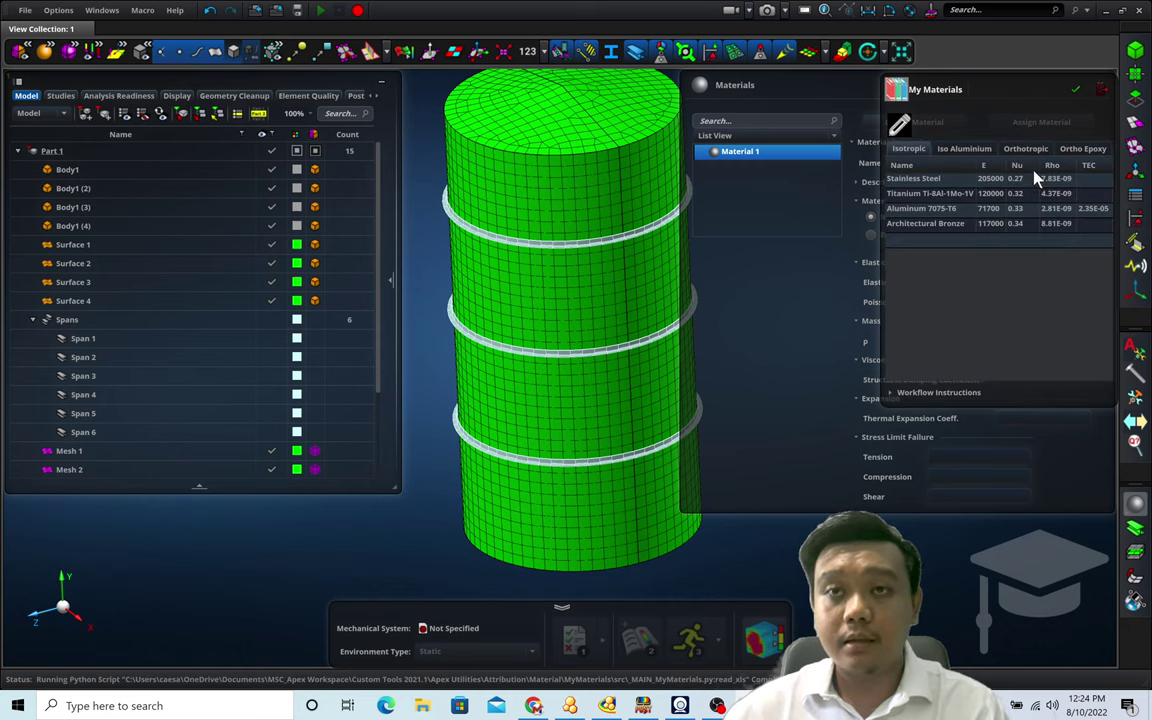
pyautogui.click(912, 180)
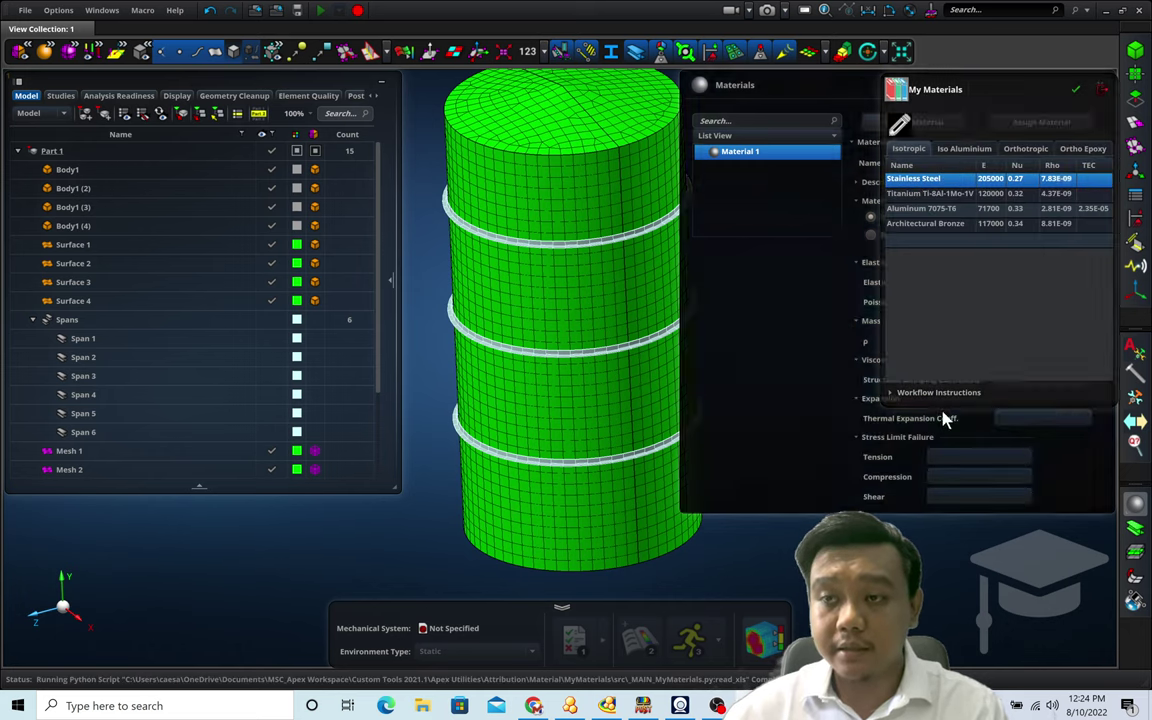
pyautogui.click(1075, 90)
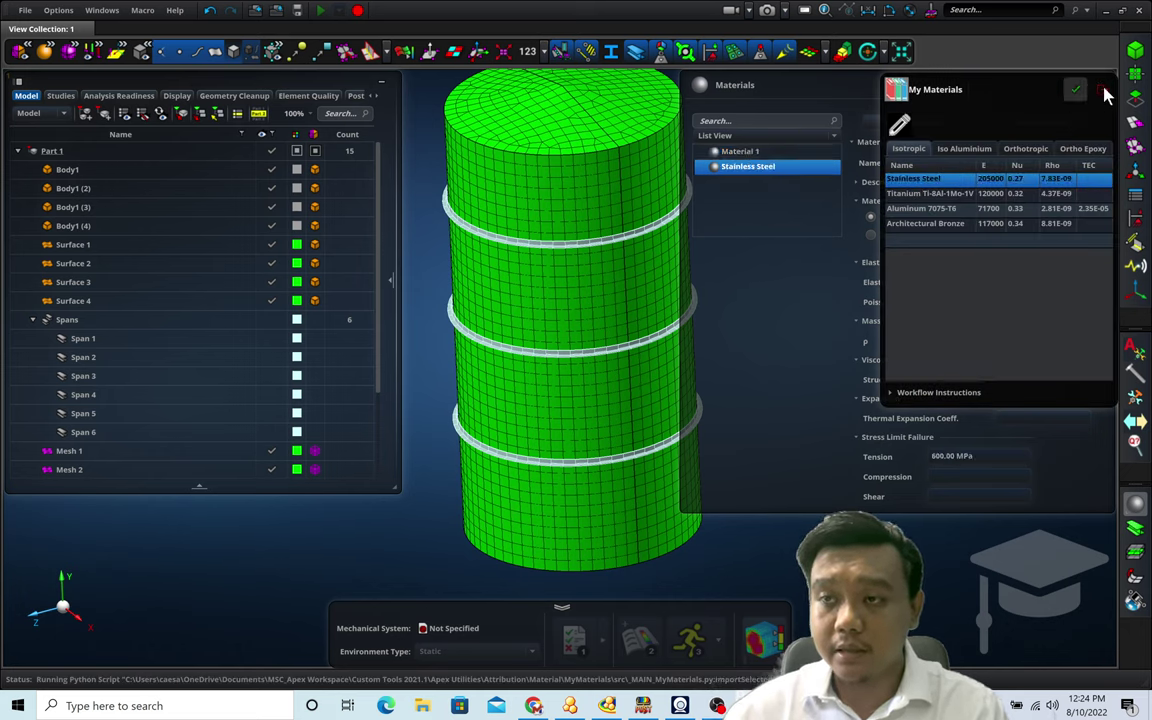
pyautogui.click(1101, 90)
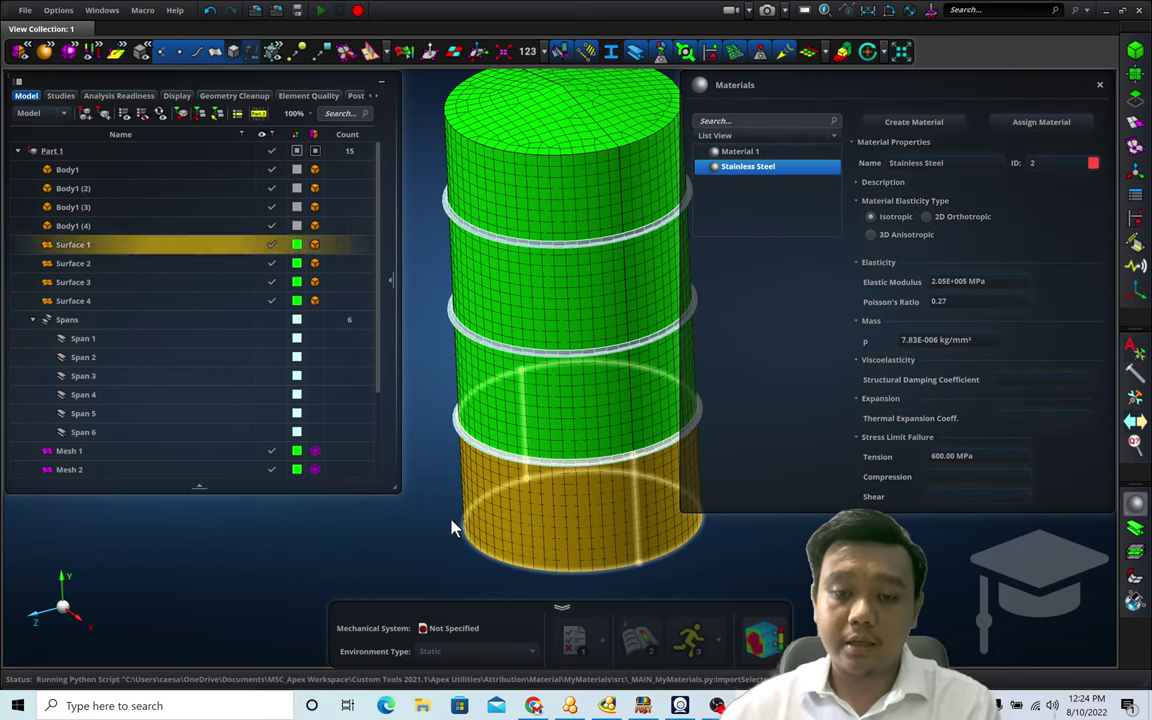
# Step: Assign the Stainless Steel material to the whole of Part 1 and finish the material definition
pyautogui.moveTo(449, 522); pyautogui.dragTo(404, 558, button='middle')
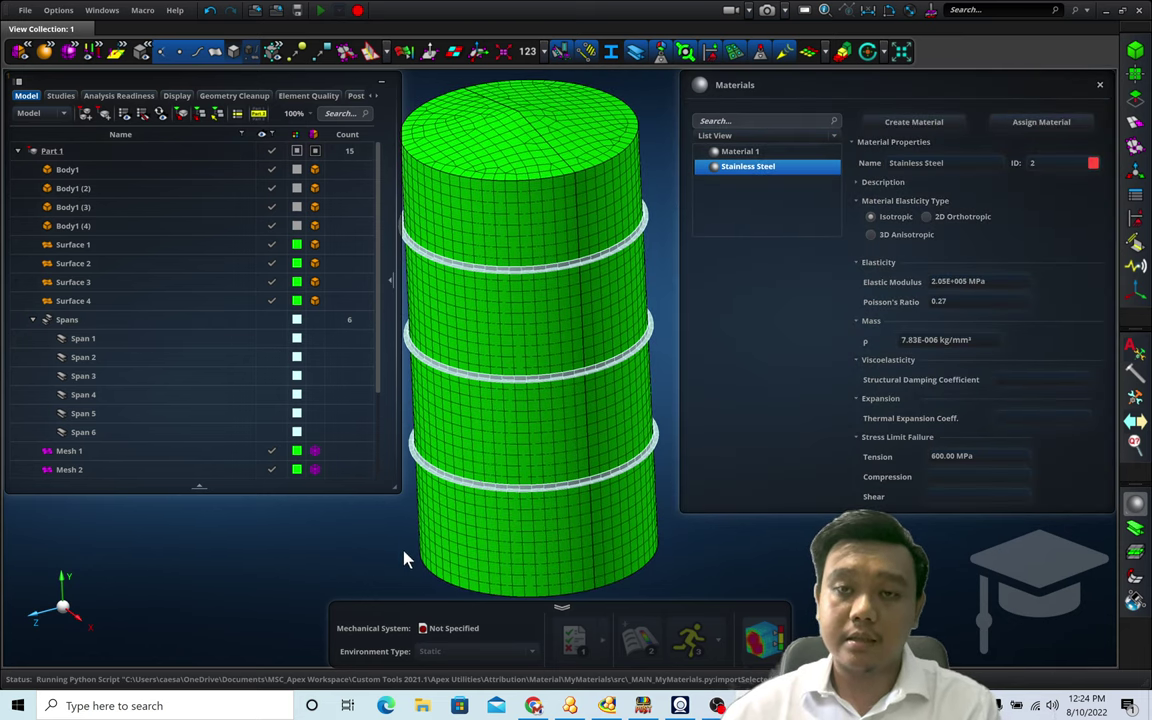
pyautogui.click(1035, 124)
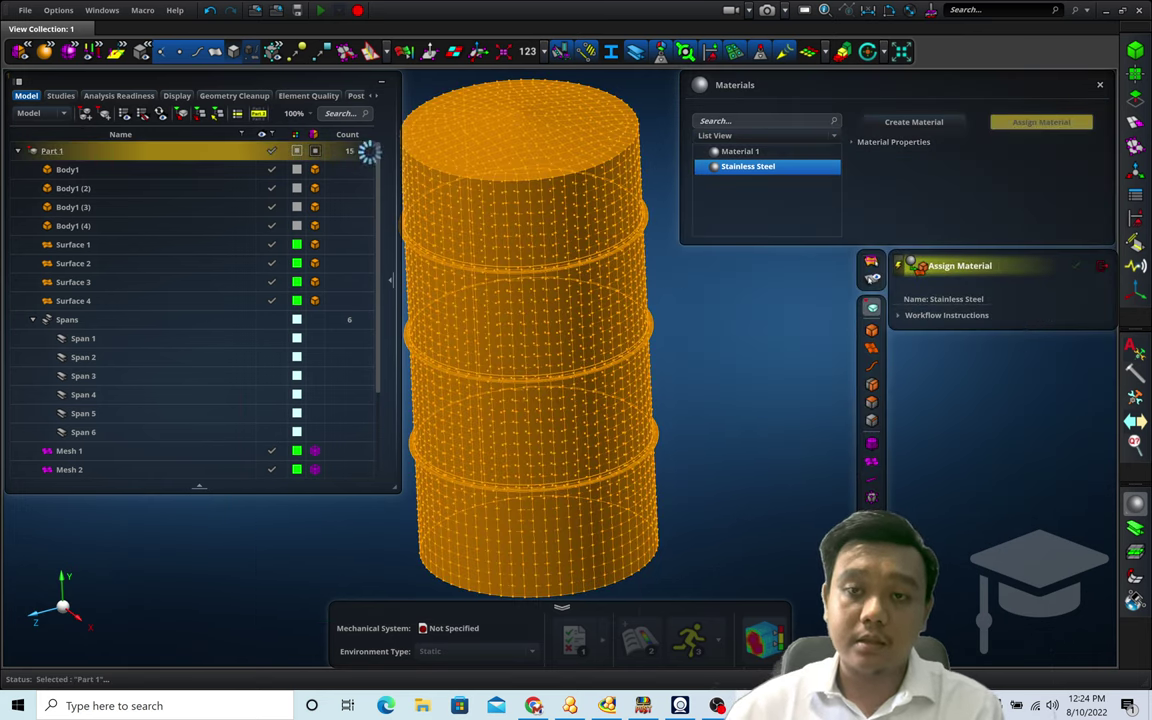
pyautogui.click(563, 234)
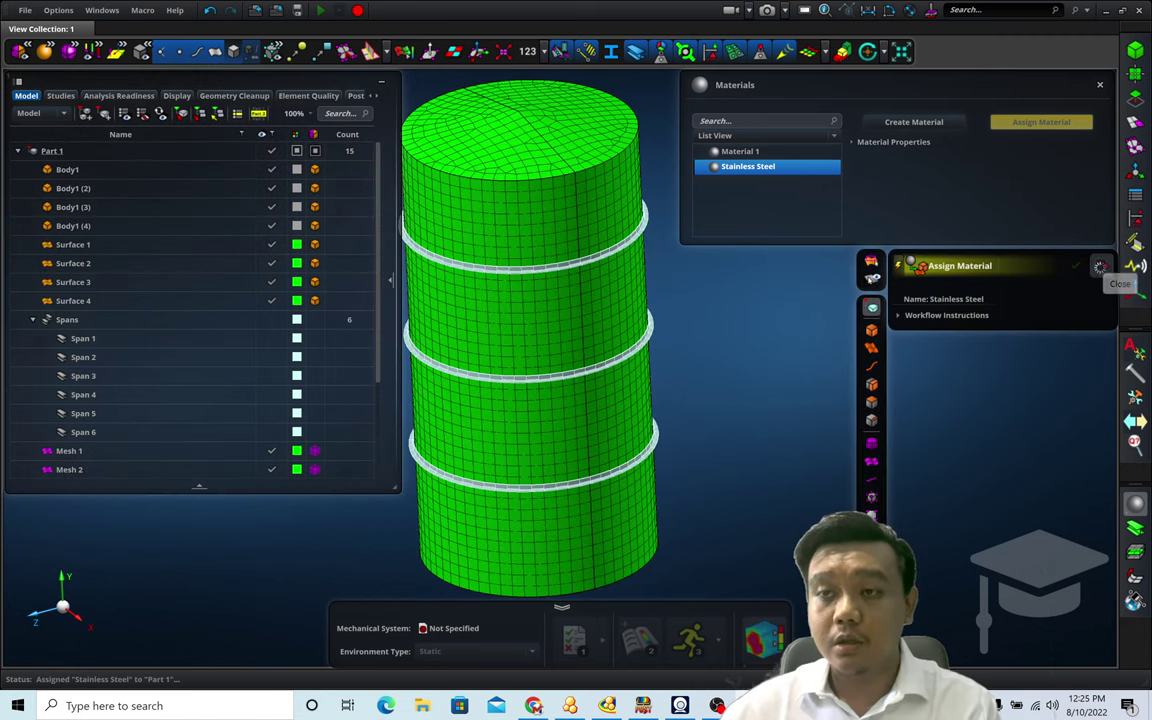
pyautogui.click(1103, 268)
pyautogui.click(1100, 85)
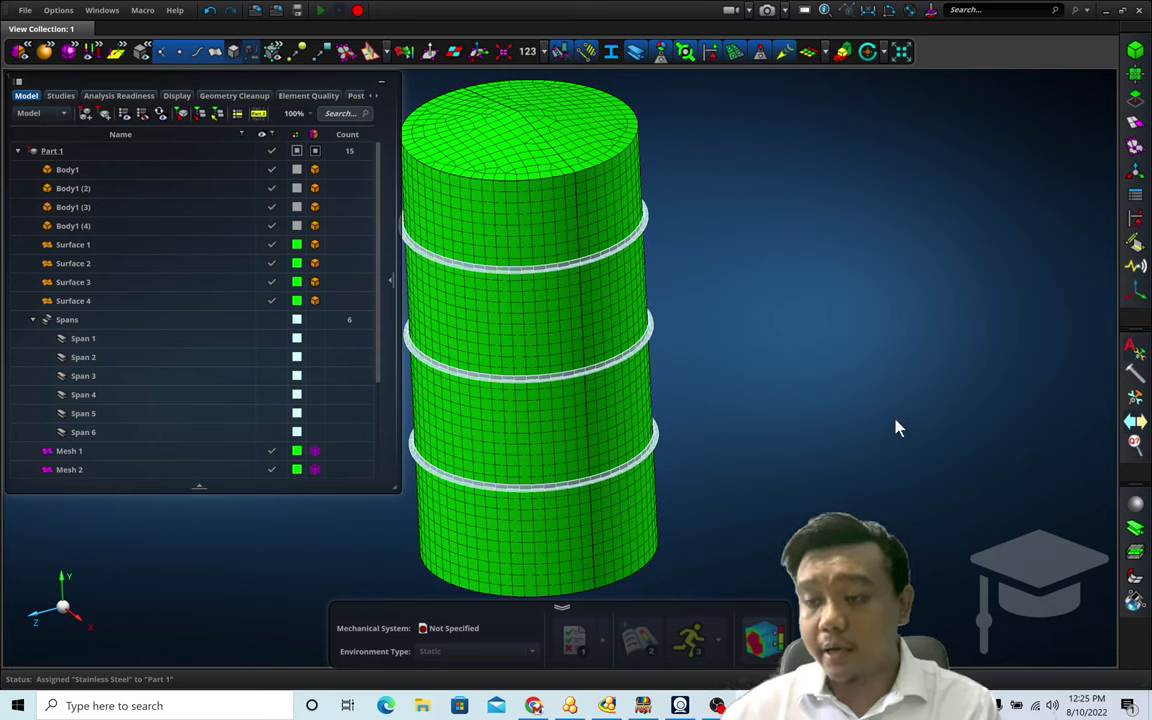
# Step: Create a clamped displacement constraint on both halves of the silo wall's open bottom edge
pyautogui.moveTo(873, 450); pyautogui.dragTo(934, 465, button='middle')
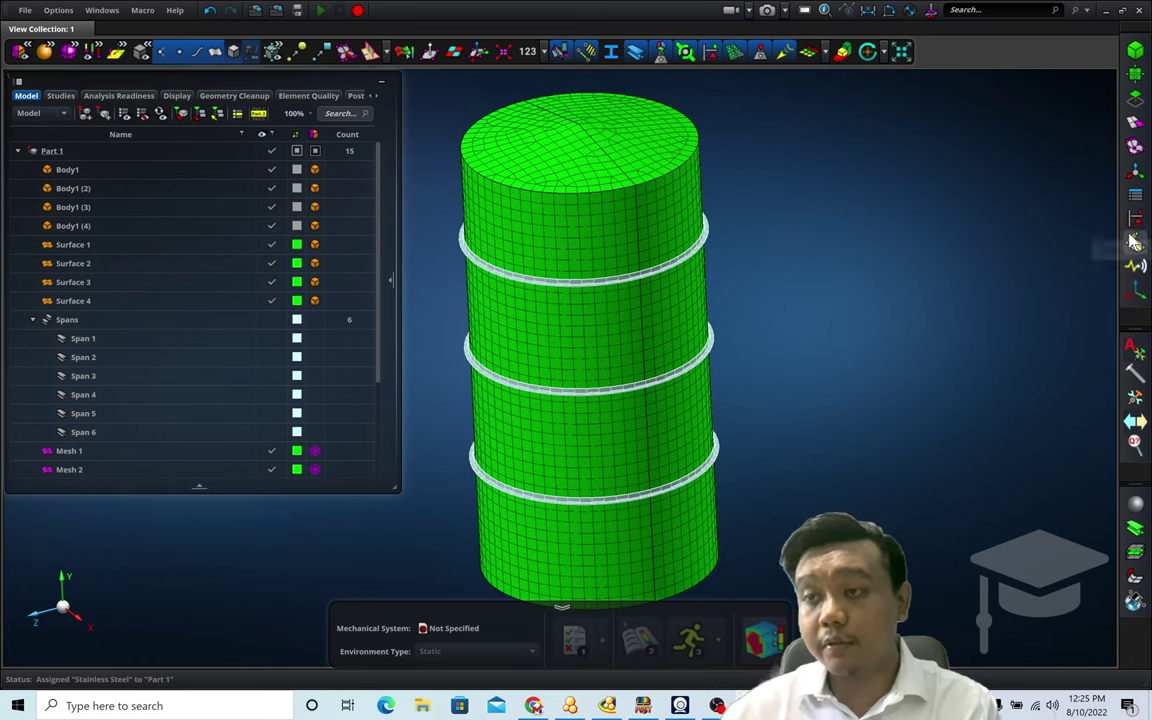
pyautogui.click(1134, 241)
pyautogui.click(1139, 219)
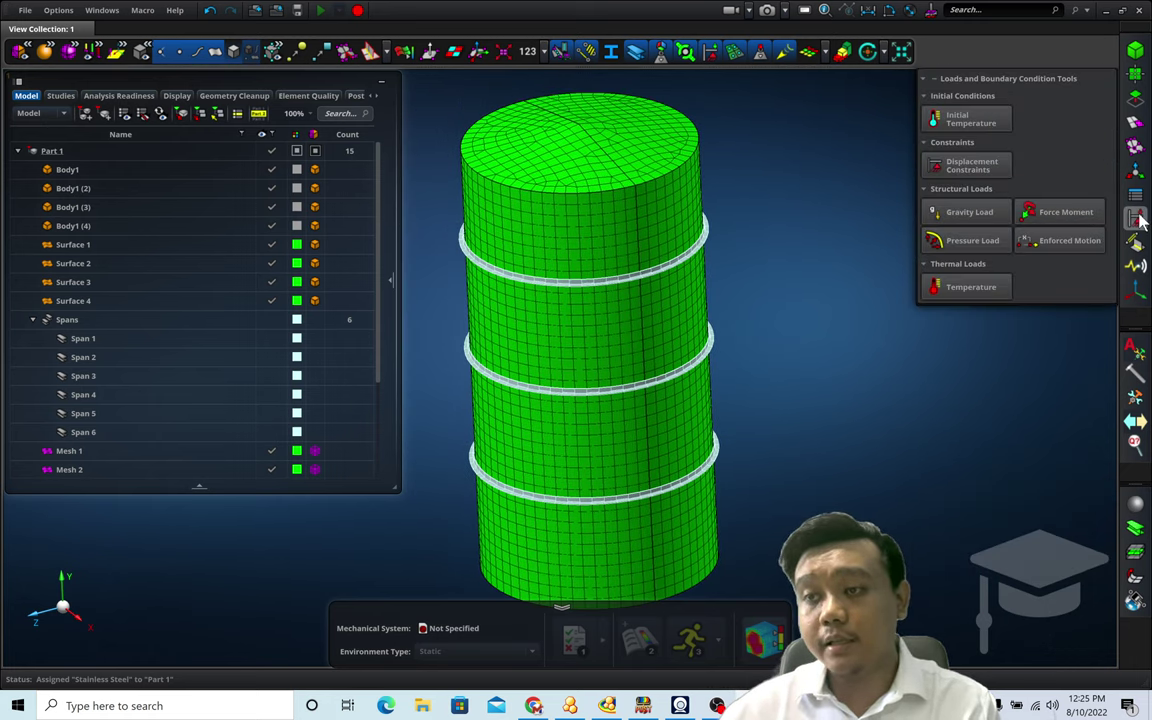
pyautogui.moveTo(775, 457); pyautogui.dragTo(854, 221, button='middle')
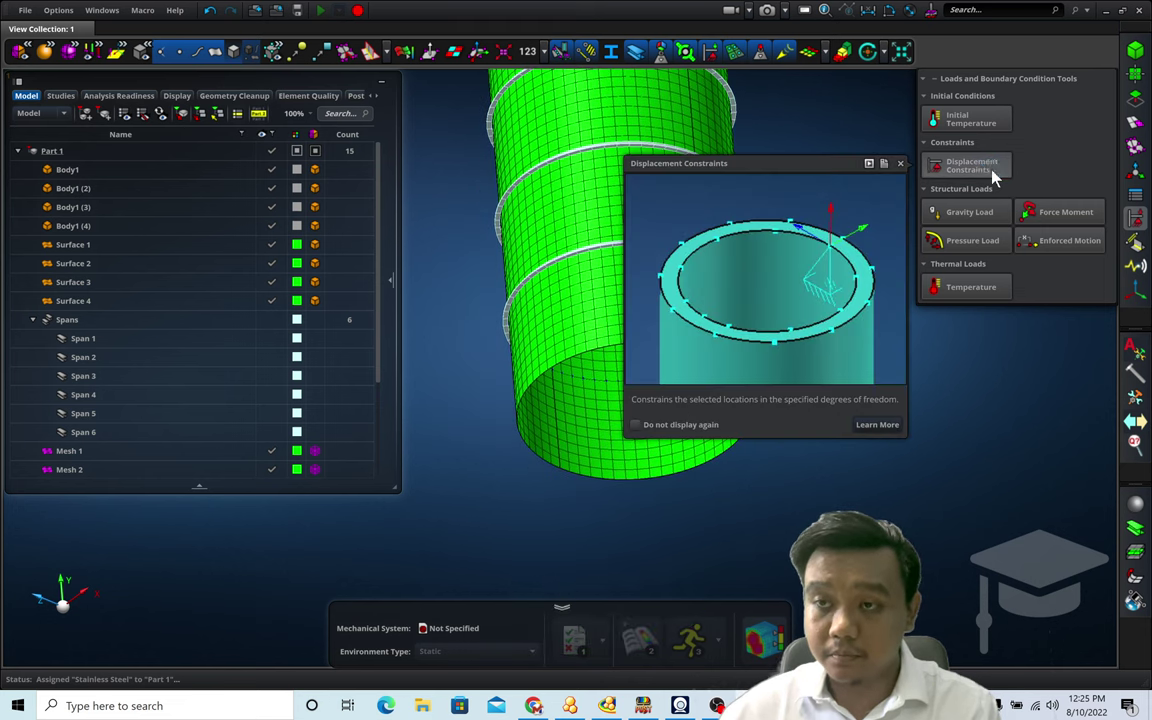
pyautogui.click(990, 172)
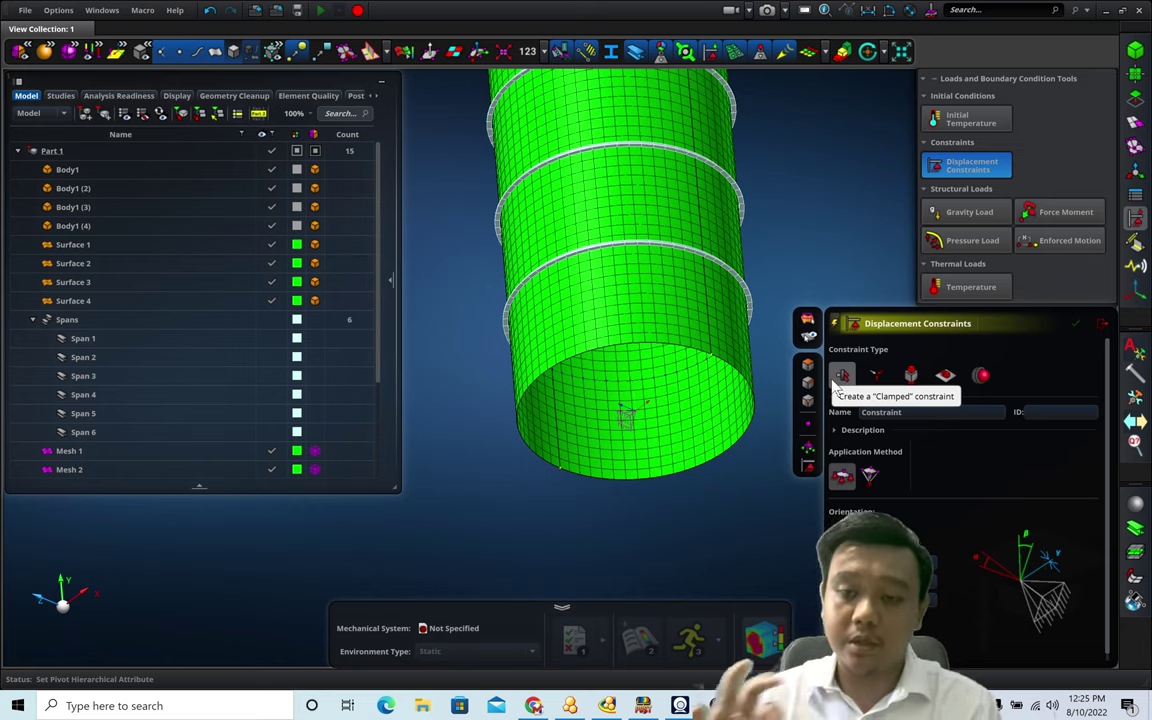
pyautogui.click(838, 380)
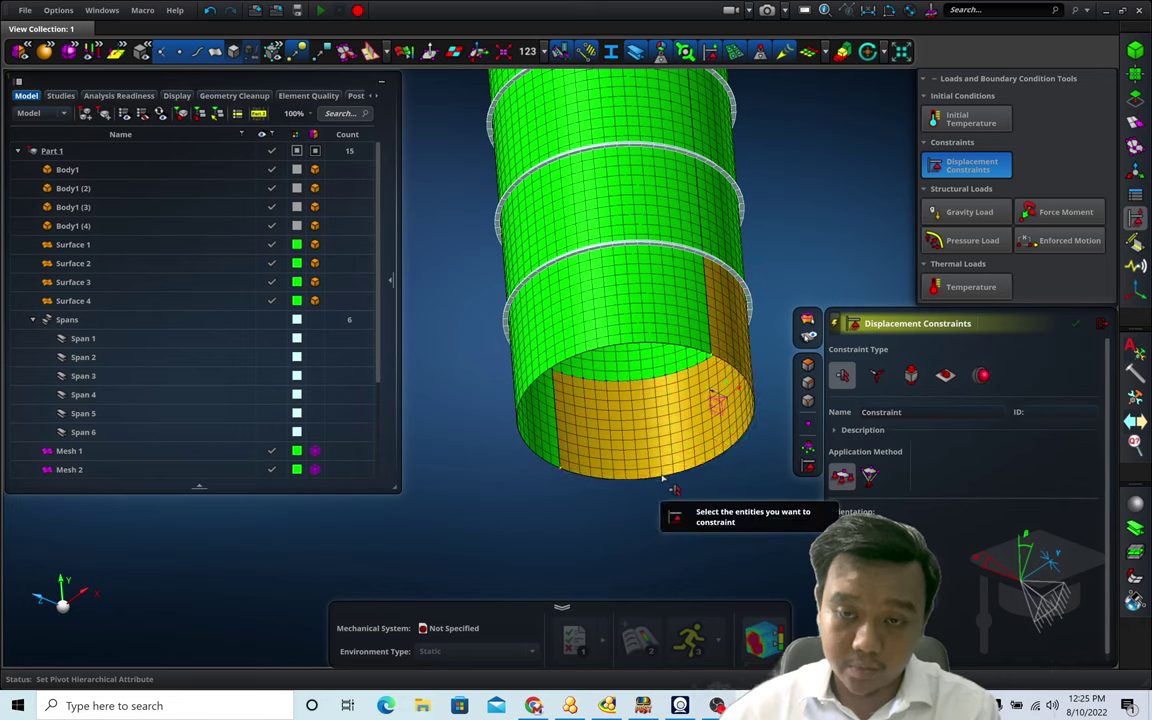
pyautogui.click(527, 392)
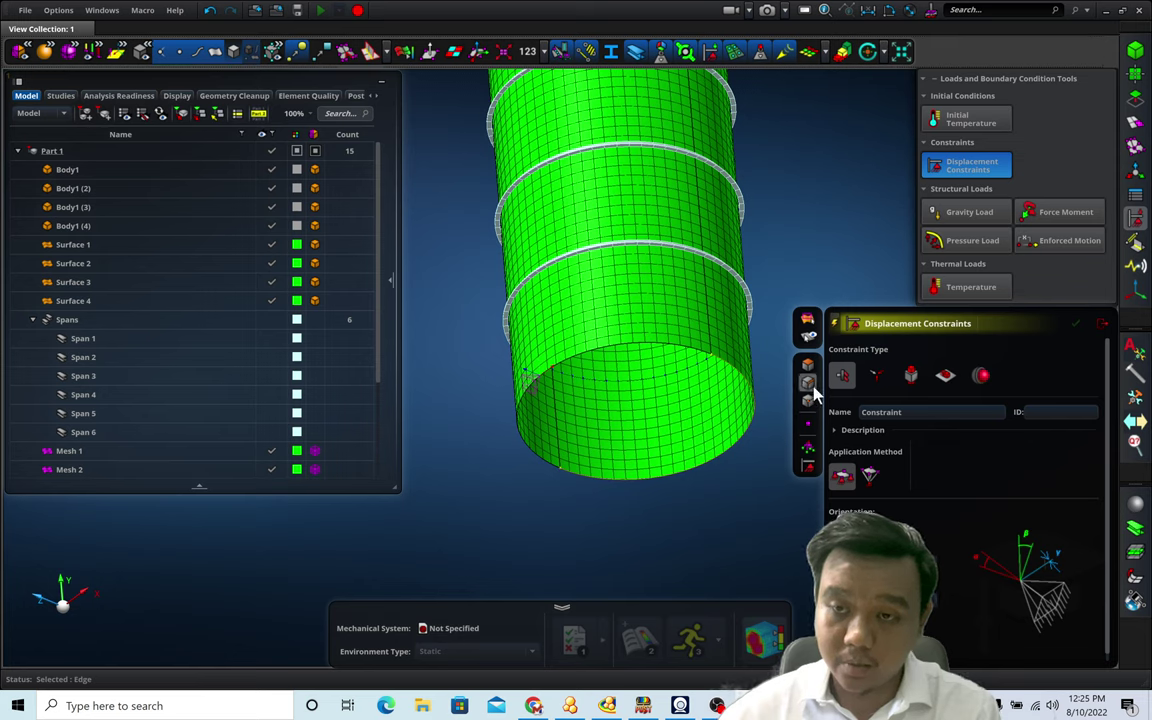
pyautogui.click(808, 383)
pyautogui.click(573, 359)
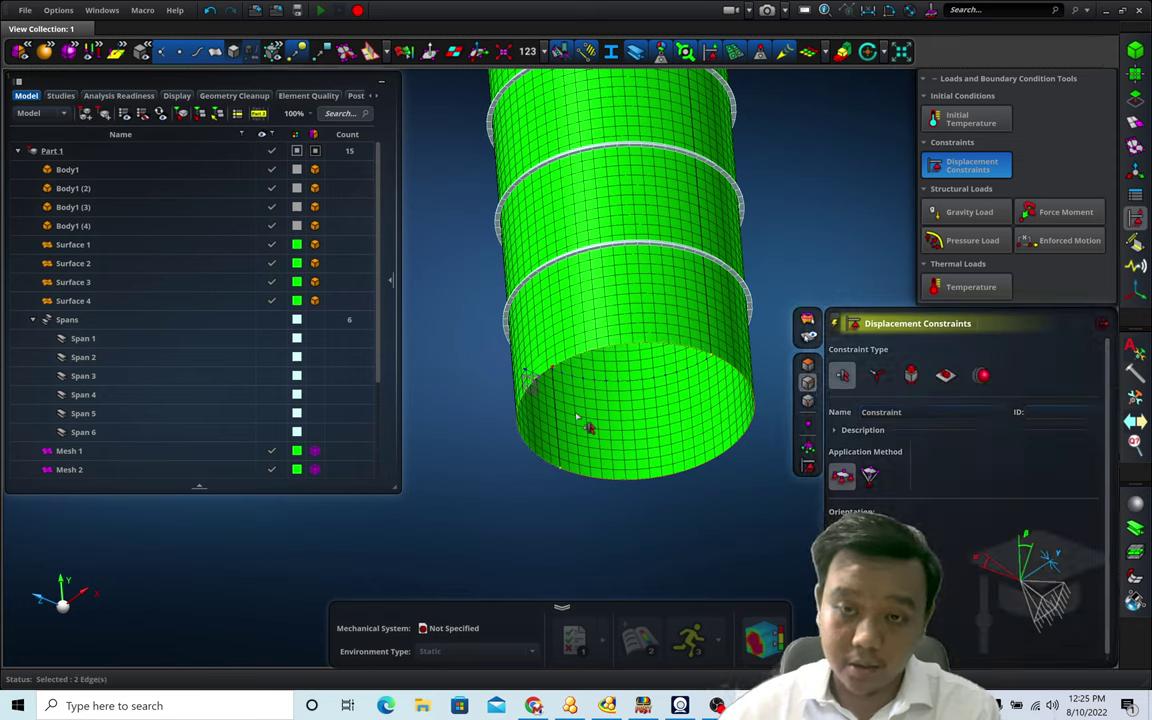
pyautogui.middleClick(720, 493)
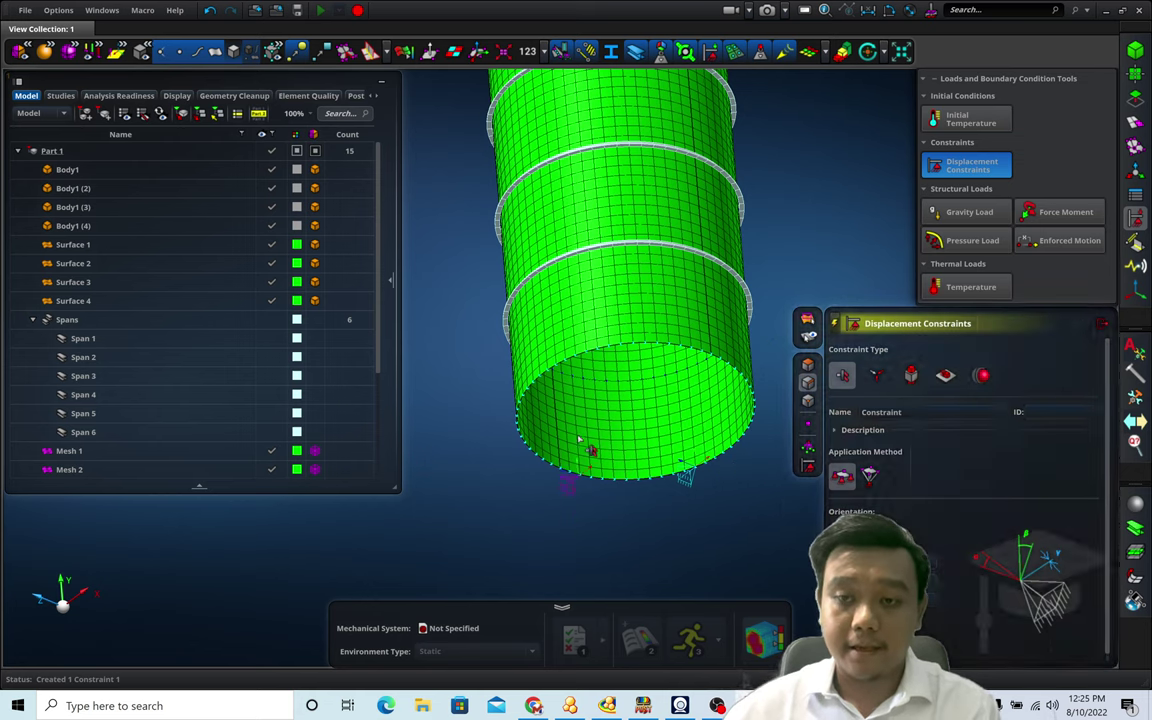
# Step: Apply a constant 0.01 MPa pressure load to all cylindrical wall faces of the silo, leaving out the roof
pyautogui.moveTo(811, 240); pyautogui.dragTo(801, 287, button='middle')
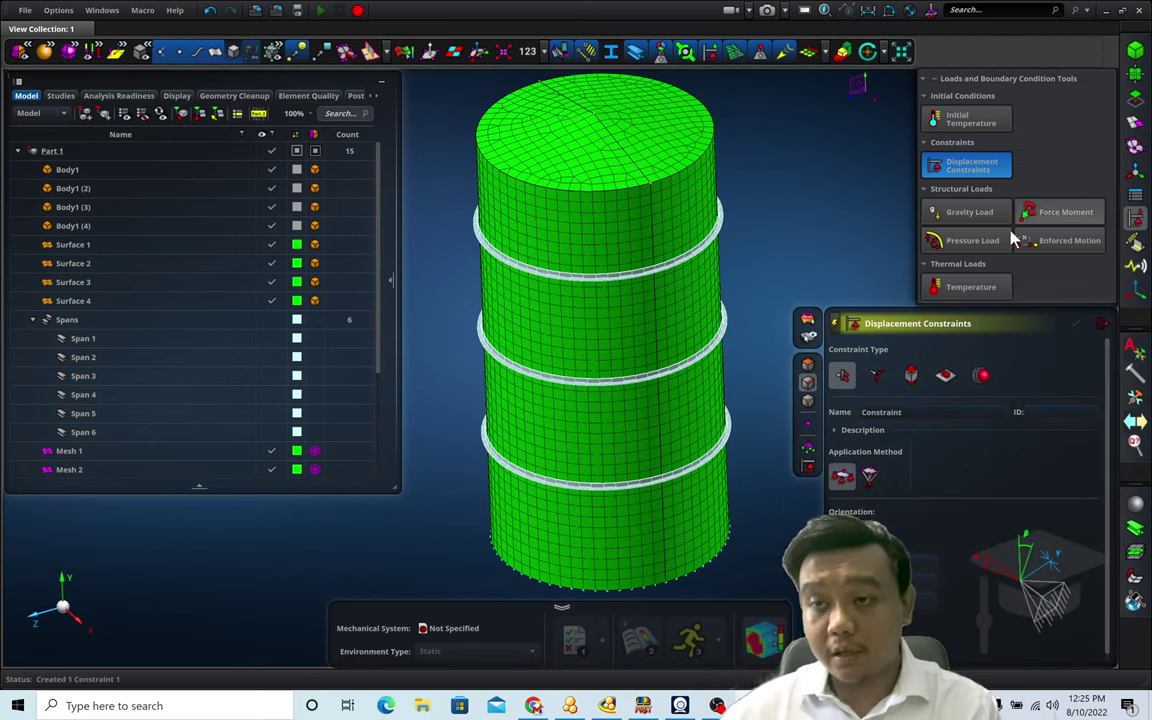
pyautogui.click(972, 241)
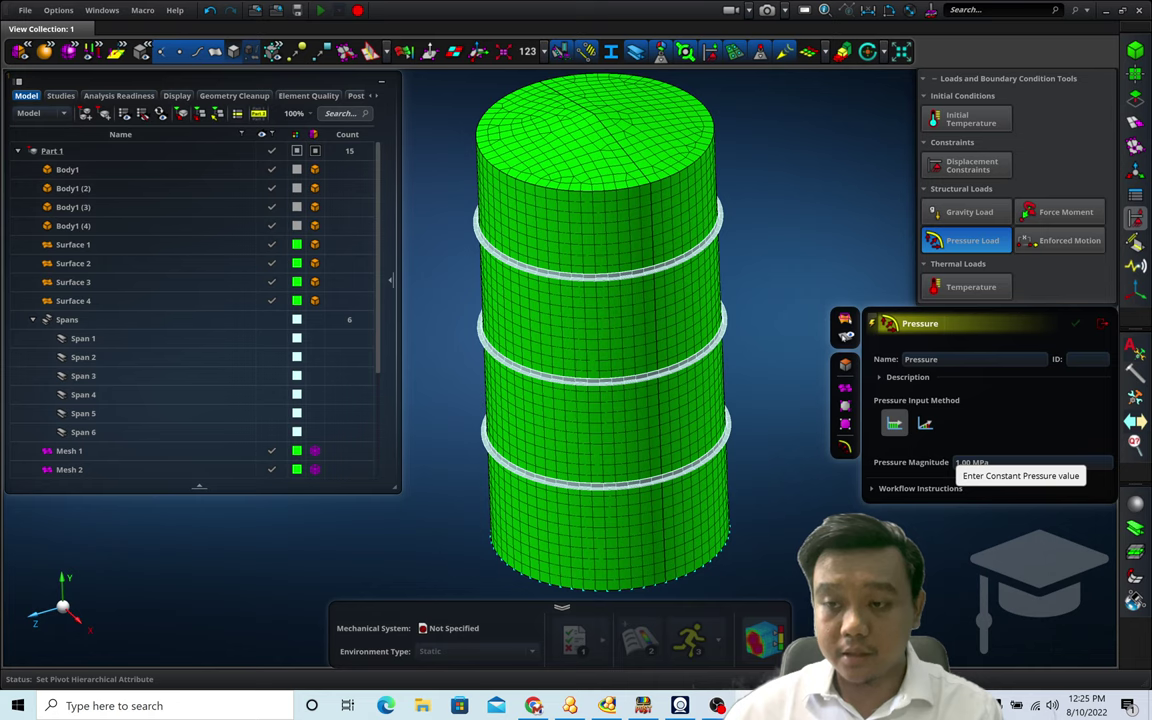
pyautogui.click(965, 462)
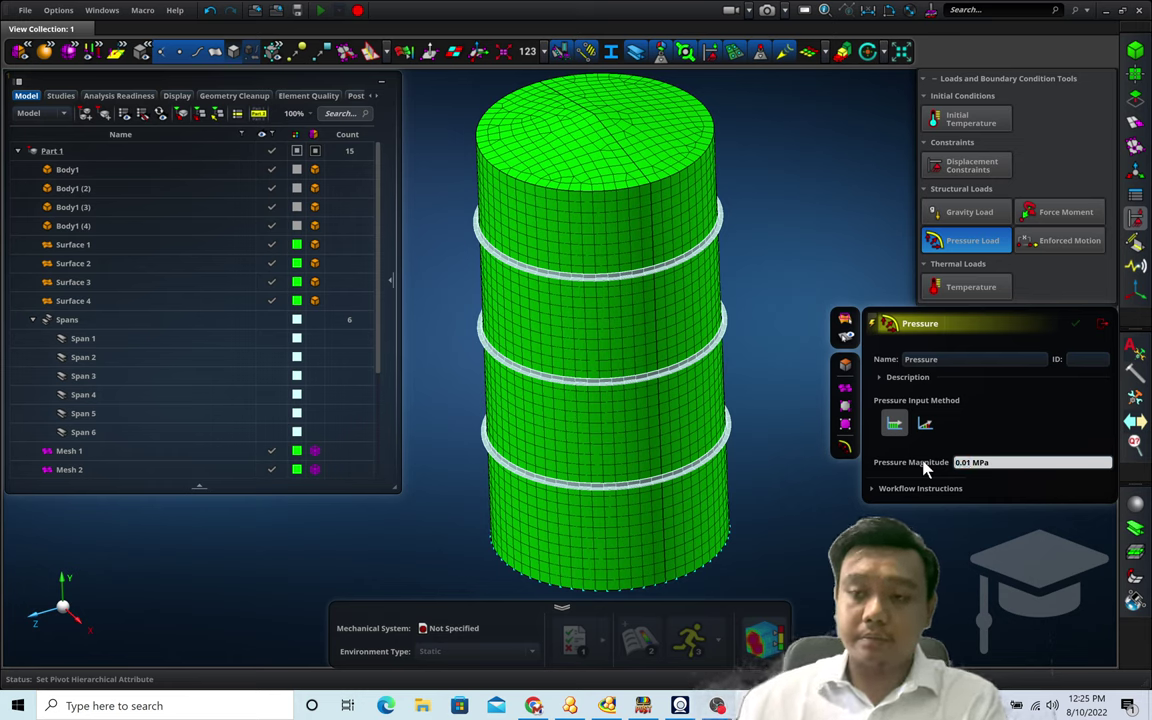
pyautogui.click(845, 366)
pyautogui.click(617, 556)
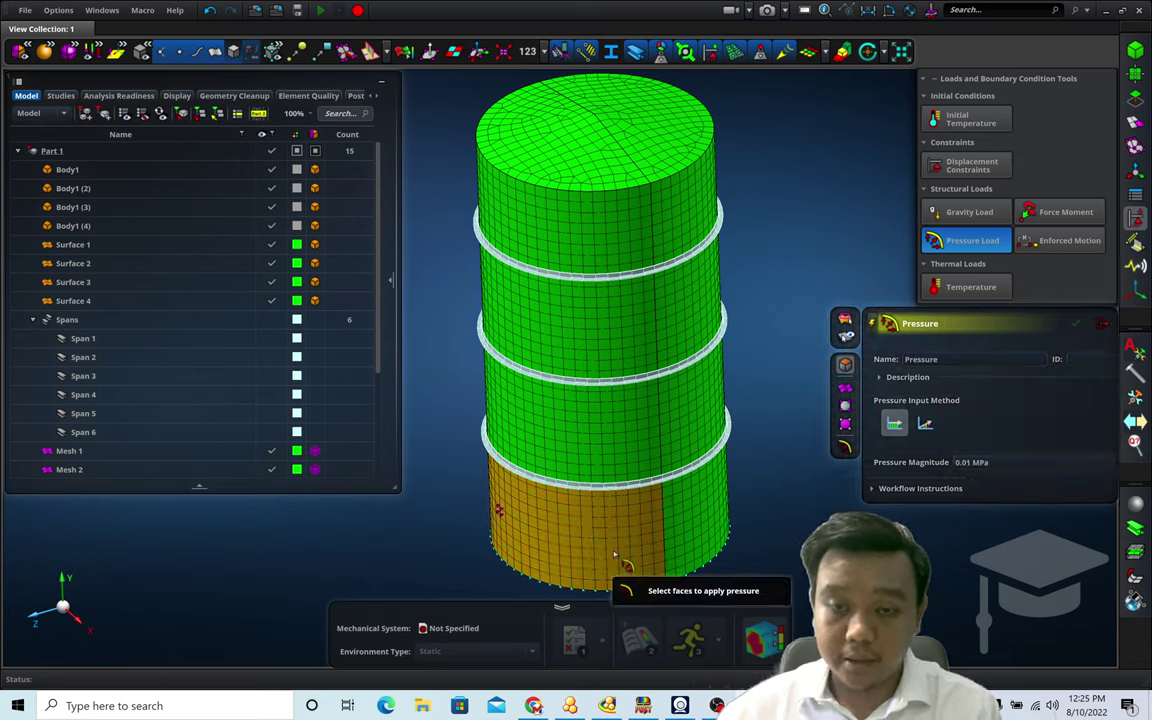
pyautogui.click(694, 530)
pyautogui.click(688, 436)
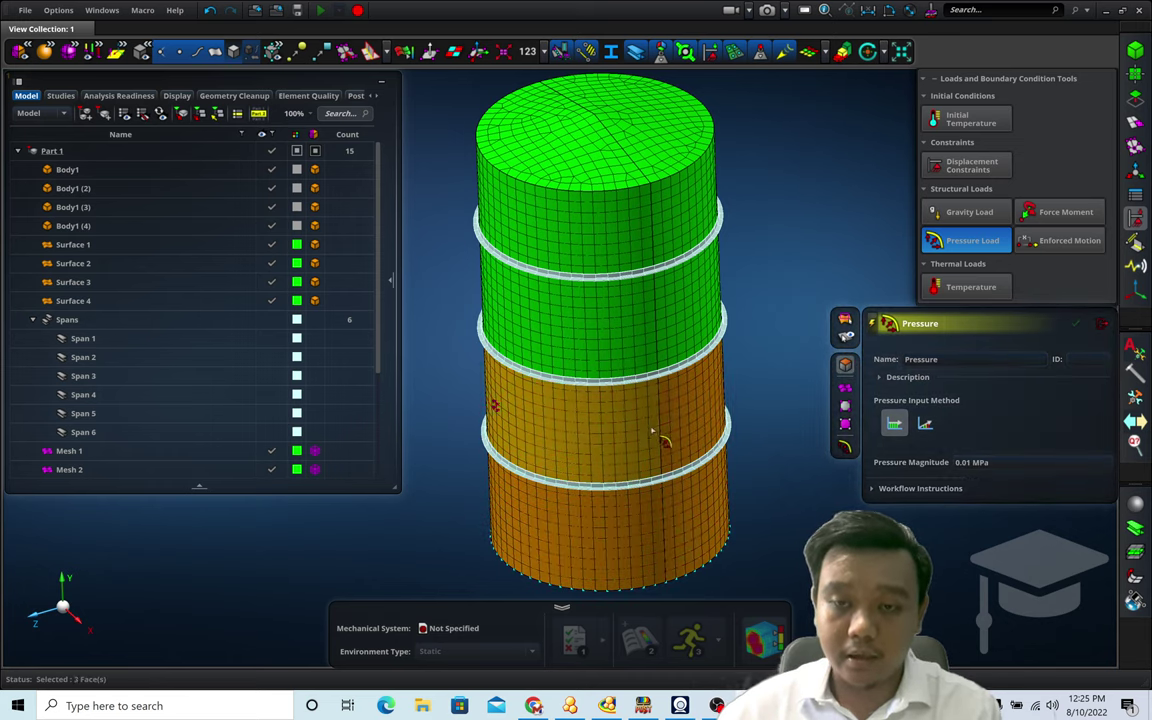
pyautogui.click(650, 430)
pyautogui.click(624, 341)
pyautogui.click(680, 312)
pyautogui.click(625, 245)
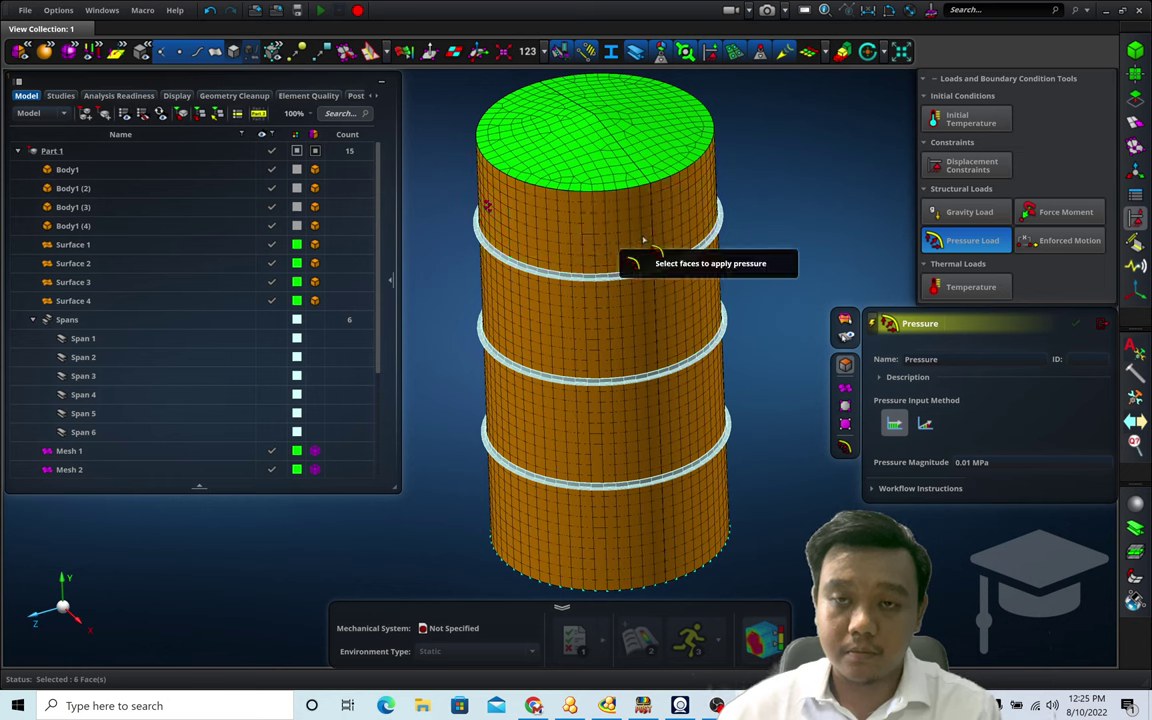
pyautogui.middleClick(694, 428)
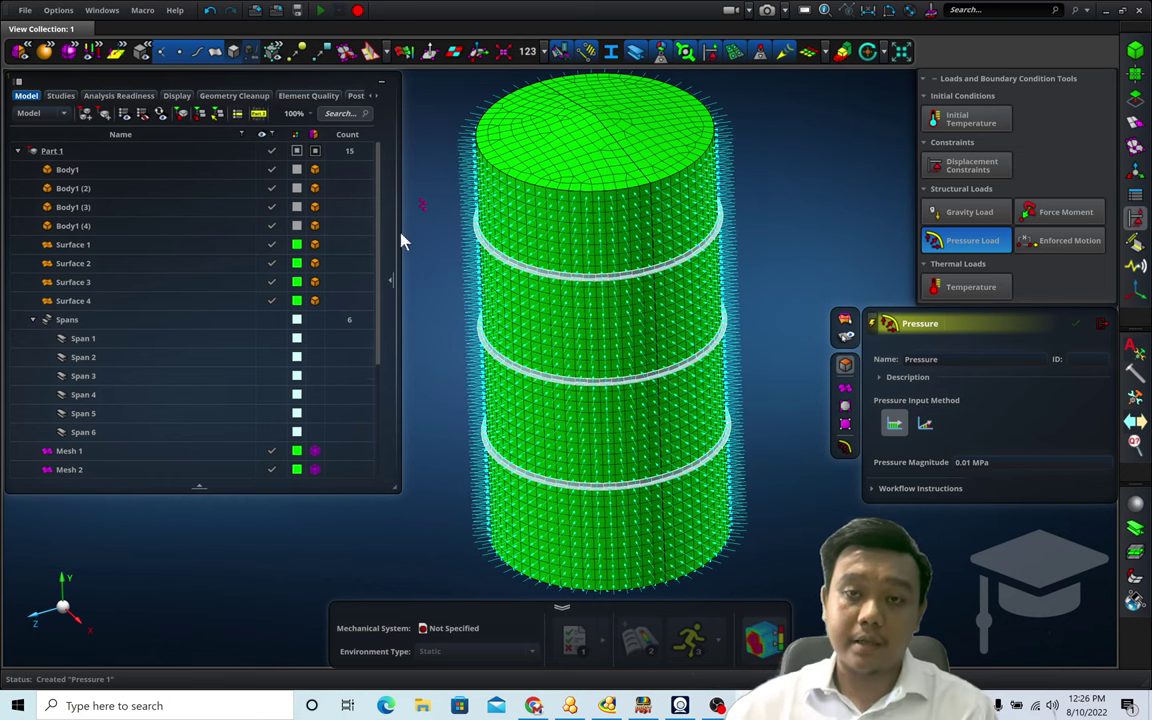
pyautogui.click(1101, 323)
# Step: Reverse the wall pressure's direction by setting the magnitude of Pressure 1 to -0.01 MPa
pyautogui.scroll(-3, 165, 334)
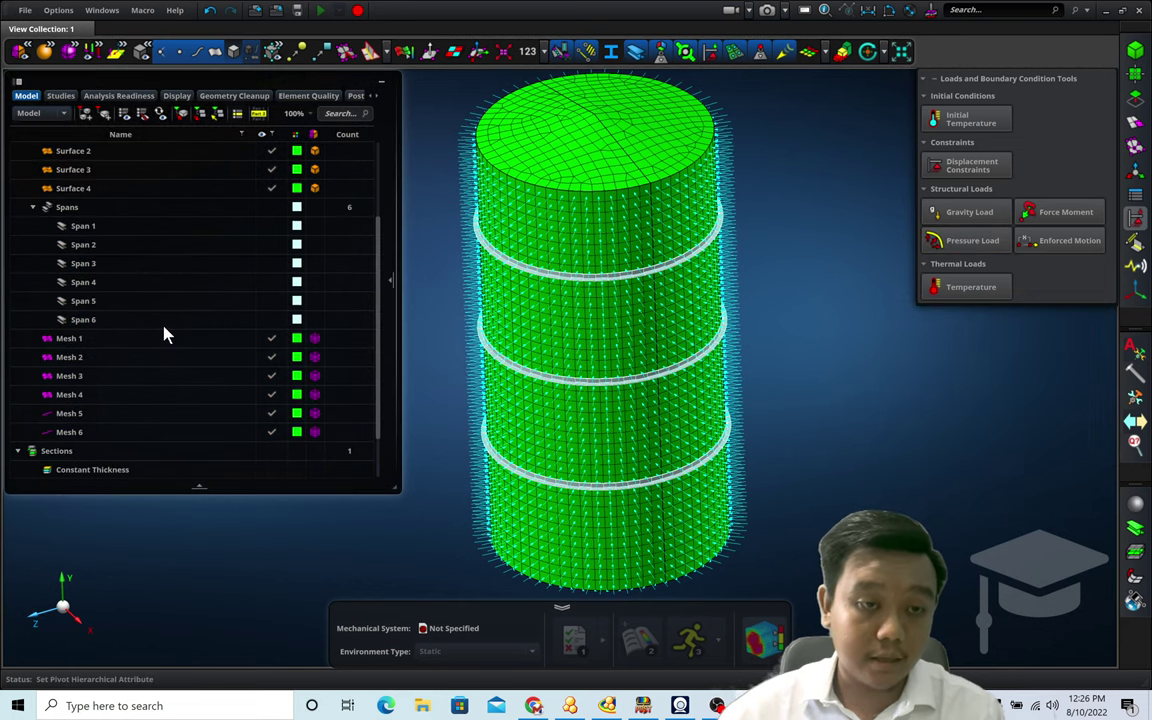
pyautogui.click(18, 468)
pyautogui.scroll(-1, 109, 439)
pyautogui.click(84, 467)
pyautogui.doubleClick(80, 468)
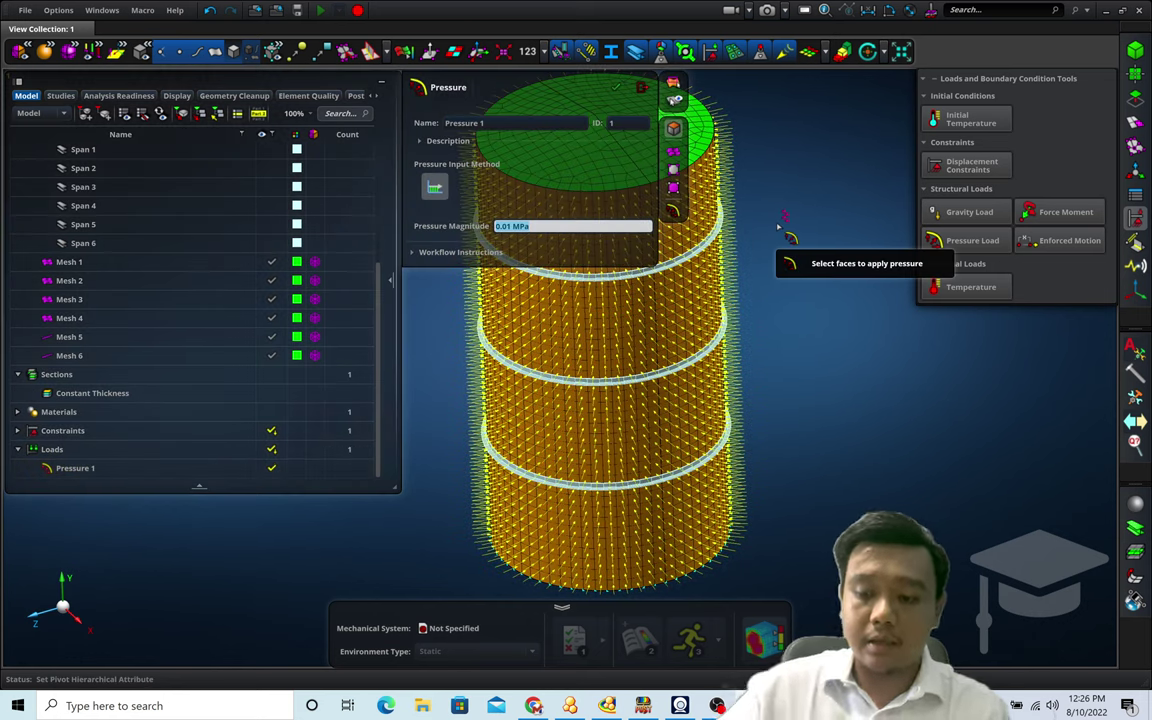
pyautogui.press('Return')
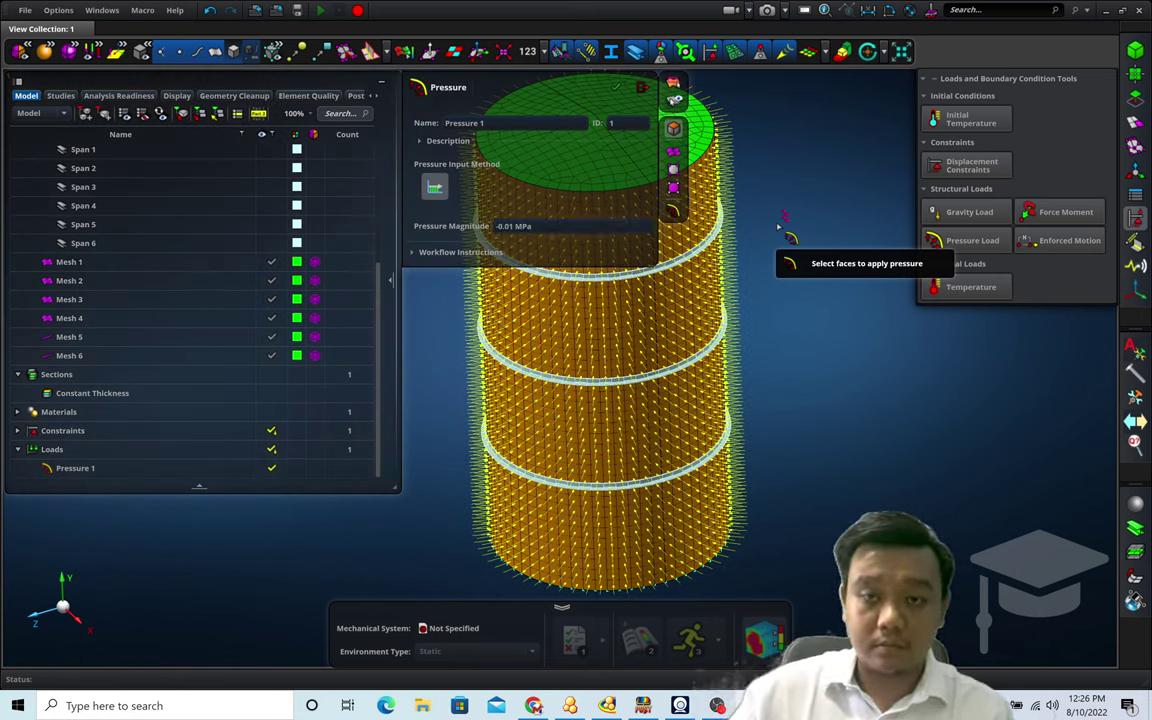
pyautogui.click(616, 87)
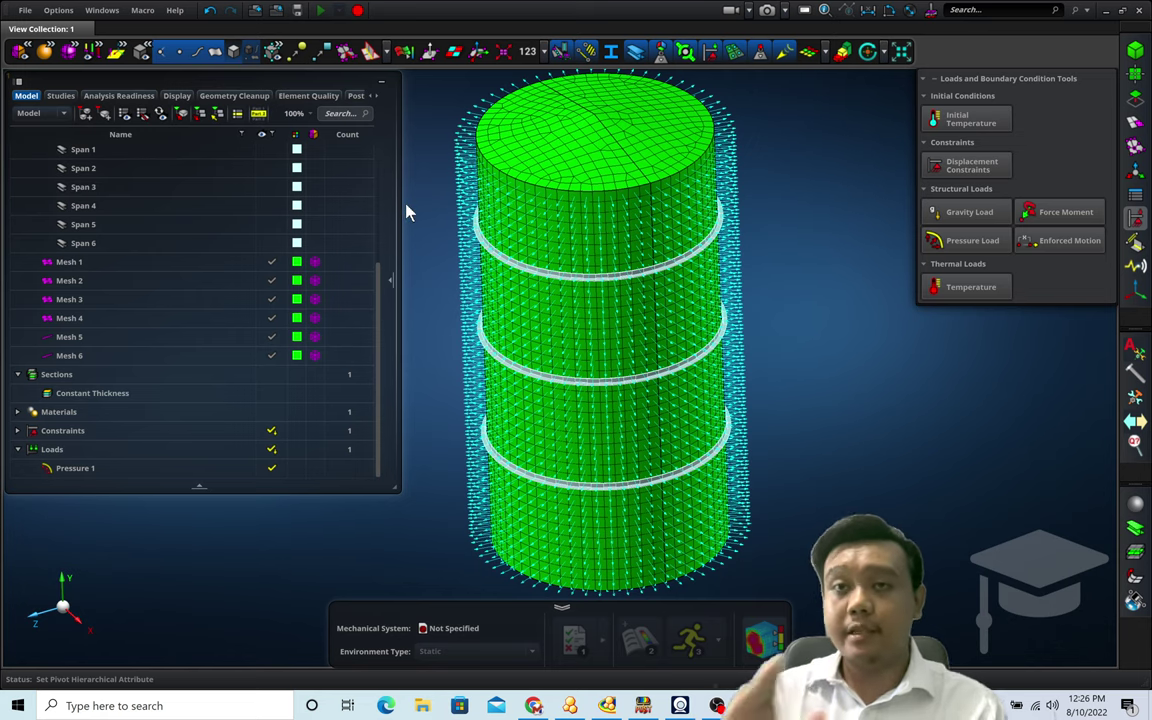
# Step: Create mesh independent ties across the entire silo model with a 5.00 mm pair tolerance and automatic patch tolerance
pyautogui.click(1136, 245)
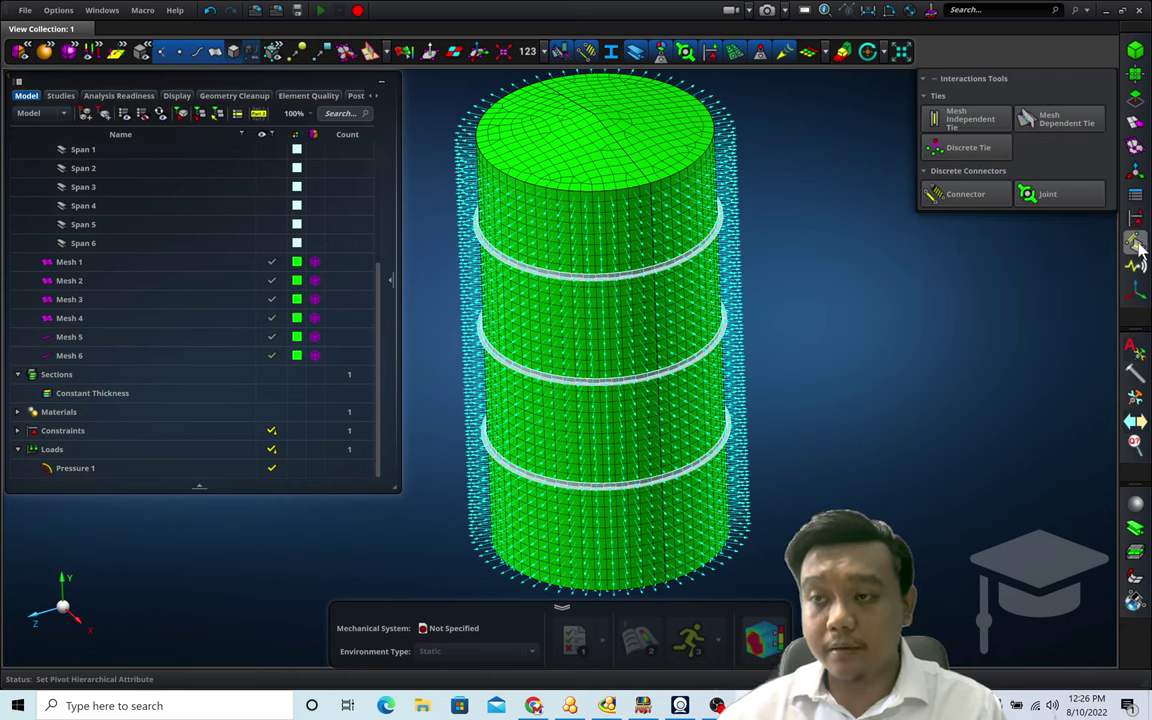
pyautogui.click(998, 118)
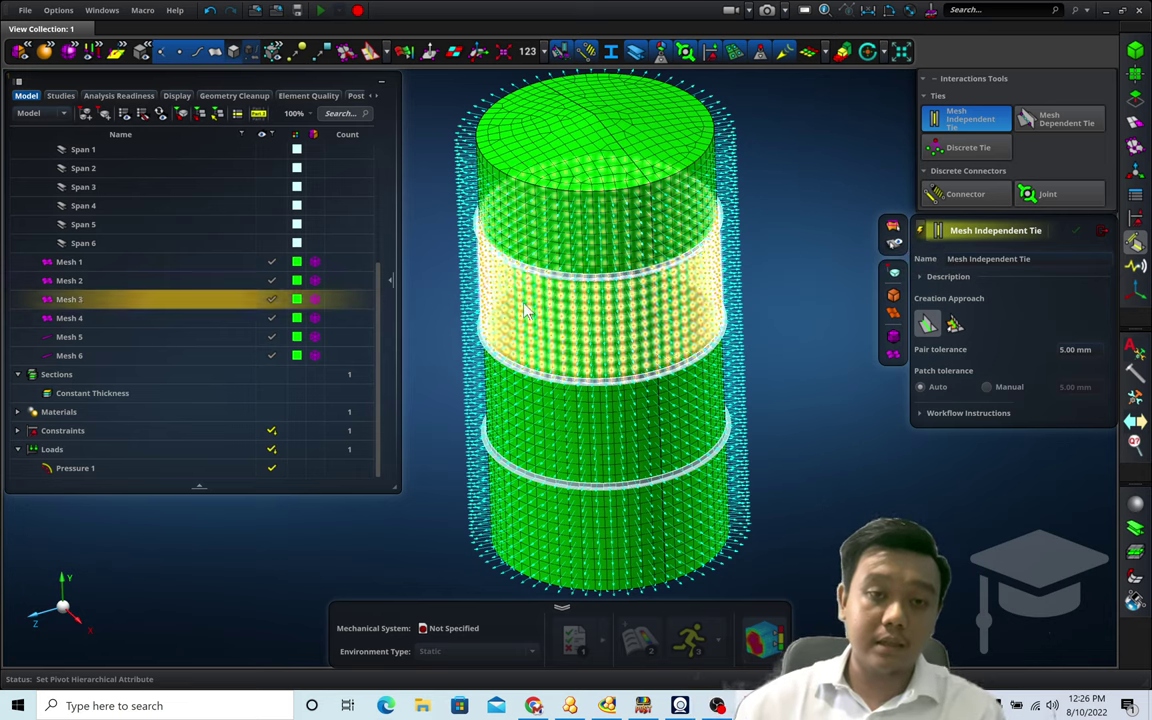
pyautogui.scroll(1, 378, 226)
pyautogui.scroll(3, 378, 226)
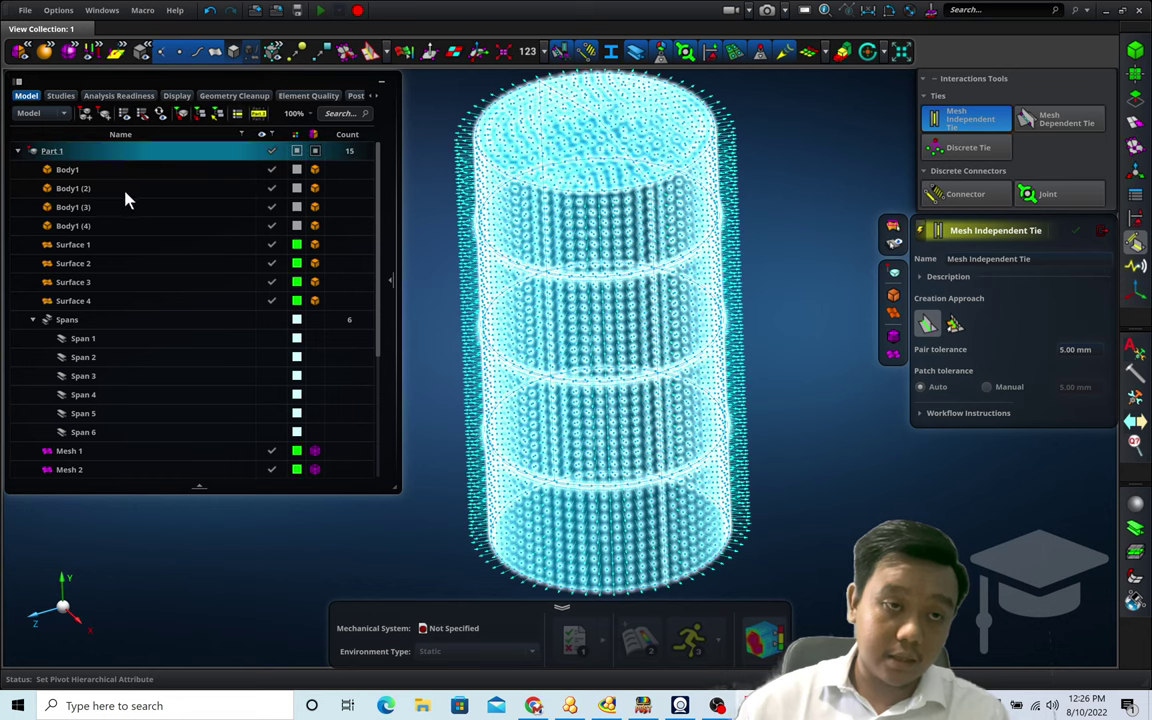
pyautogui.click(73, 225)
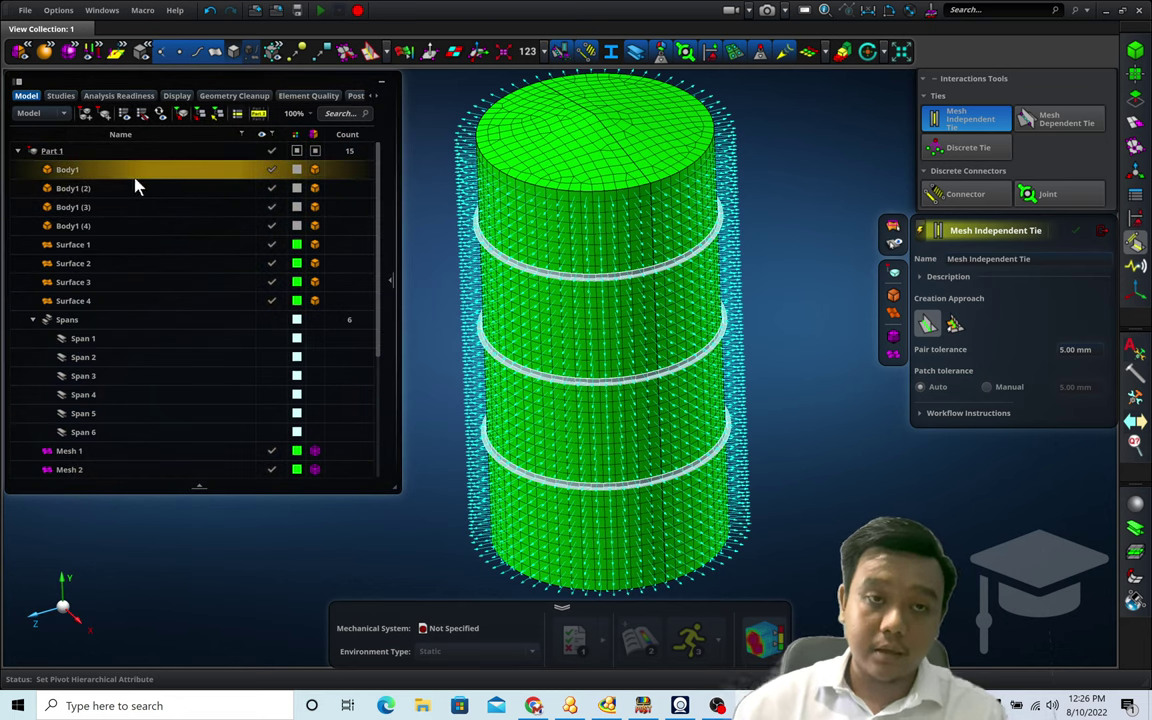
pyautogui.click(86, 245)
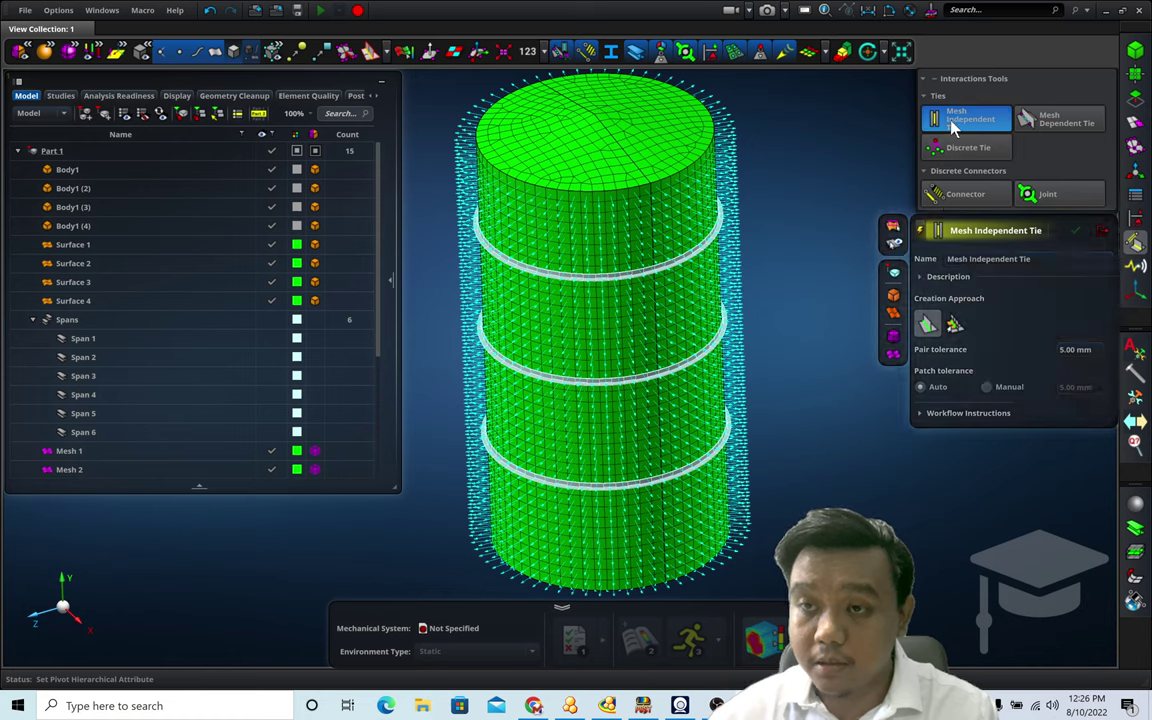
pyautogui.click(928, 326)
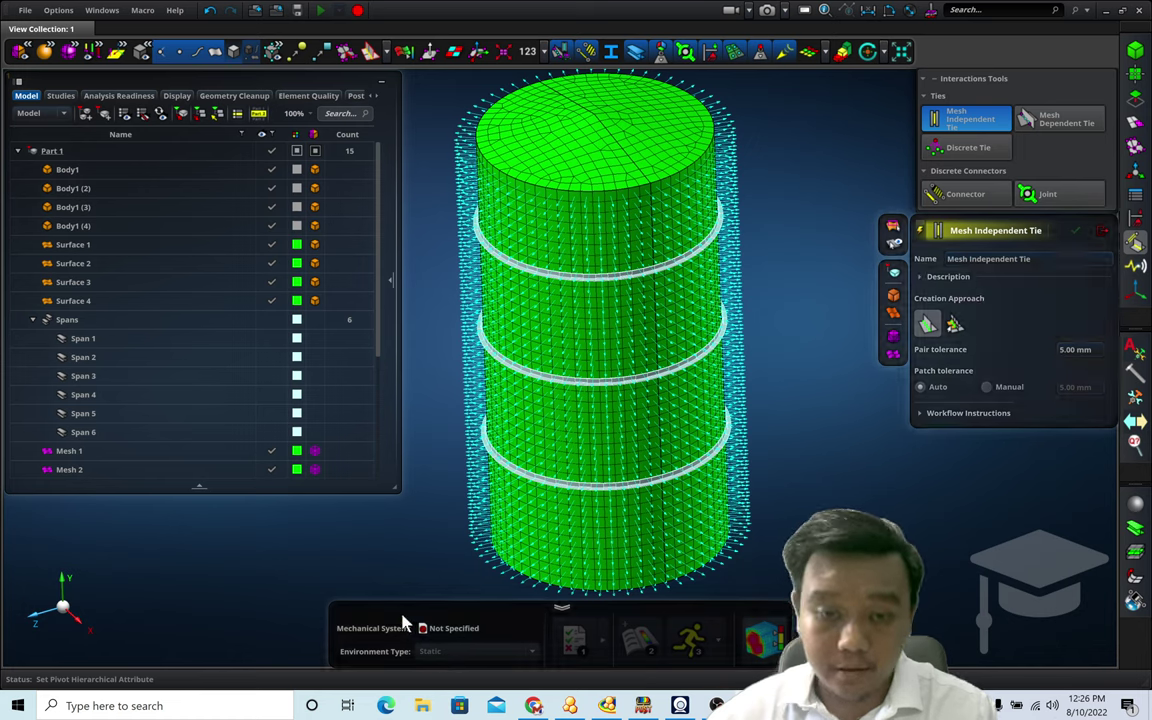
pyautogui.moveTo(265, 640); pyautogui.dragTo(838, 66)
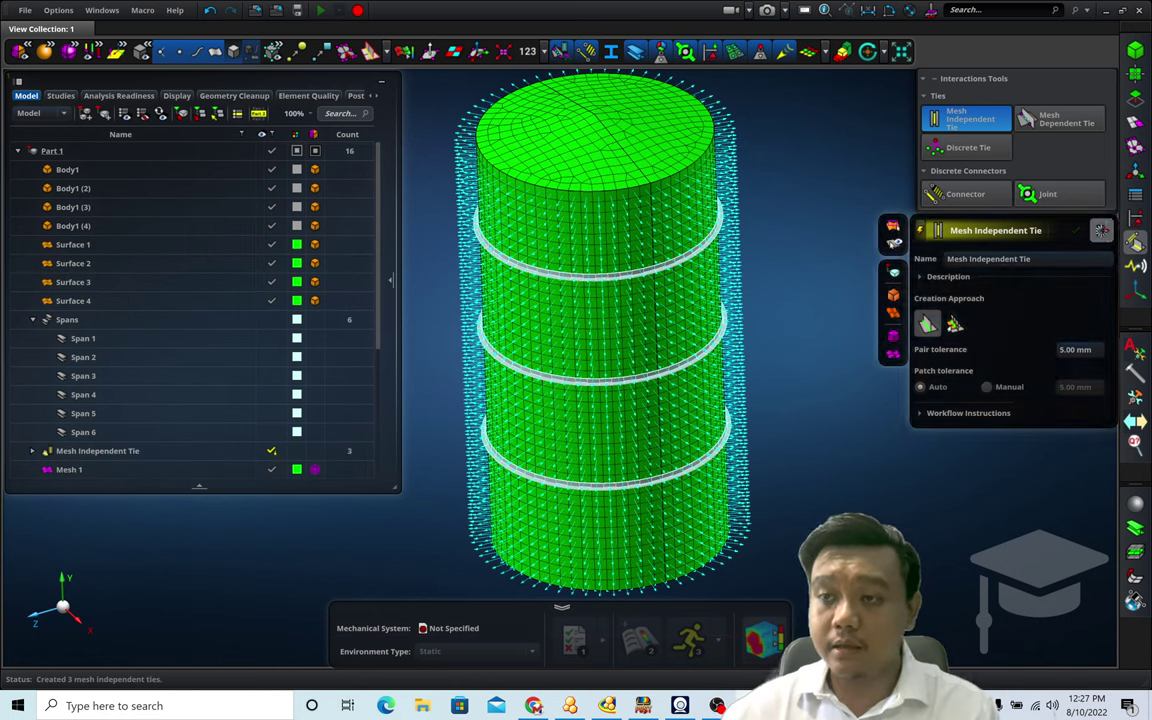
# Step: Examine Mesh Independent Tie 1 and the tied ring beam regions from outside and inside the silo wall
pyautogui.click(1102, 231)
pyautogui.scroll(-4, 80, 350)
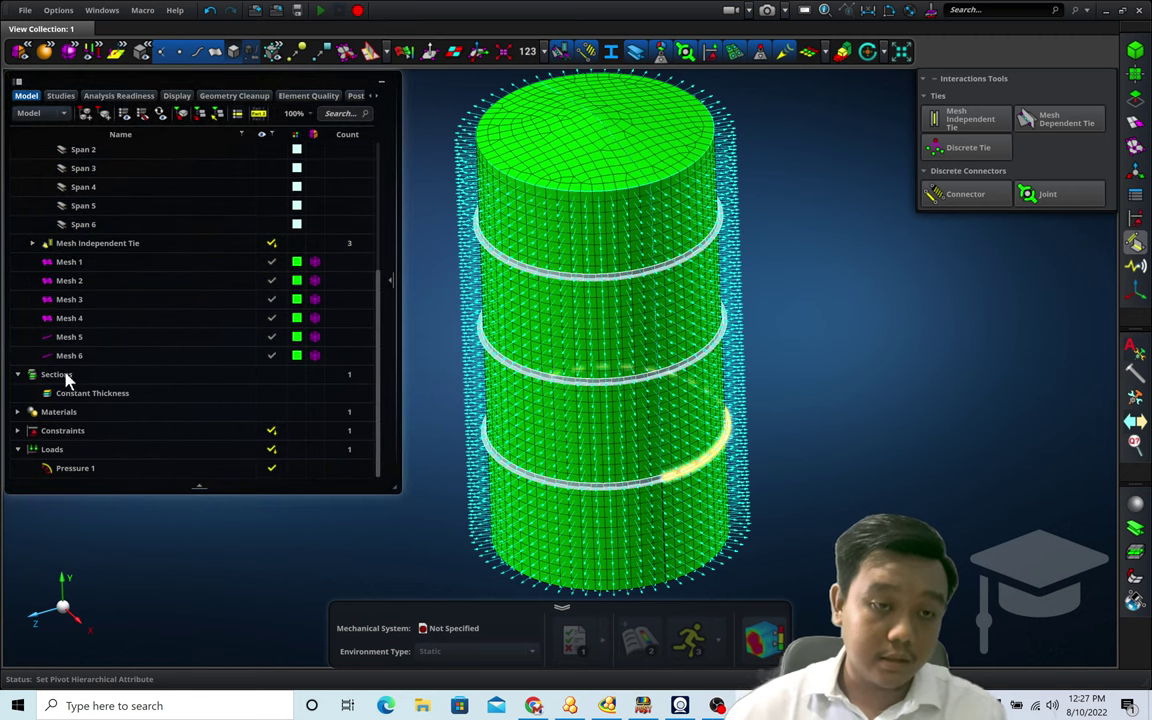
pyautogui.click(33, 247)
pyautogui.click(32, 243)
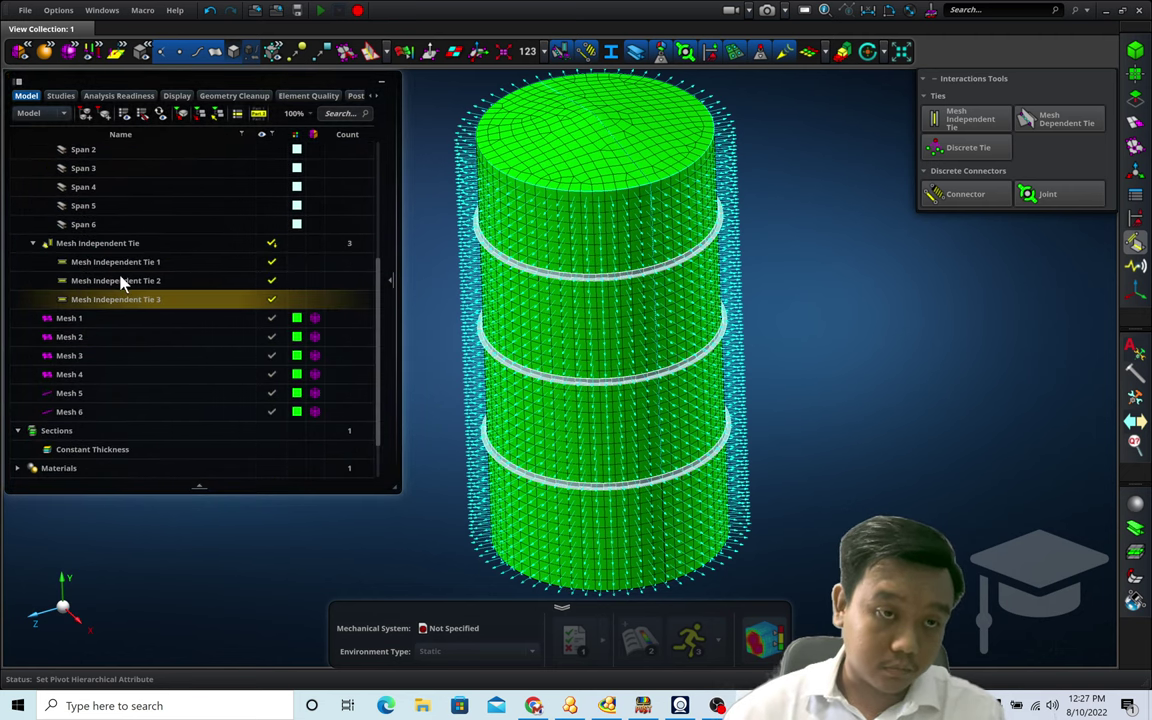
pyautogui.click(118, 262)
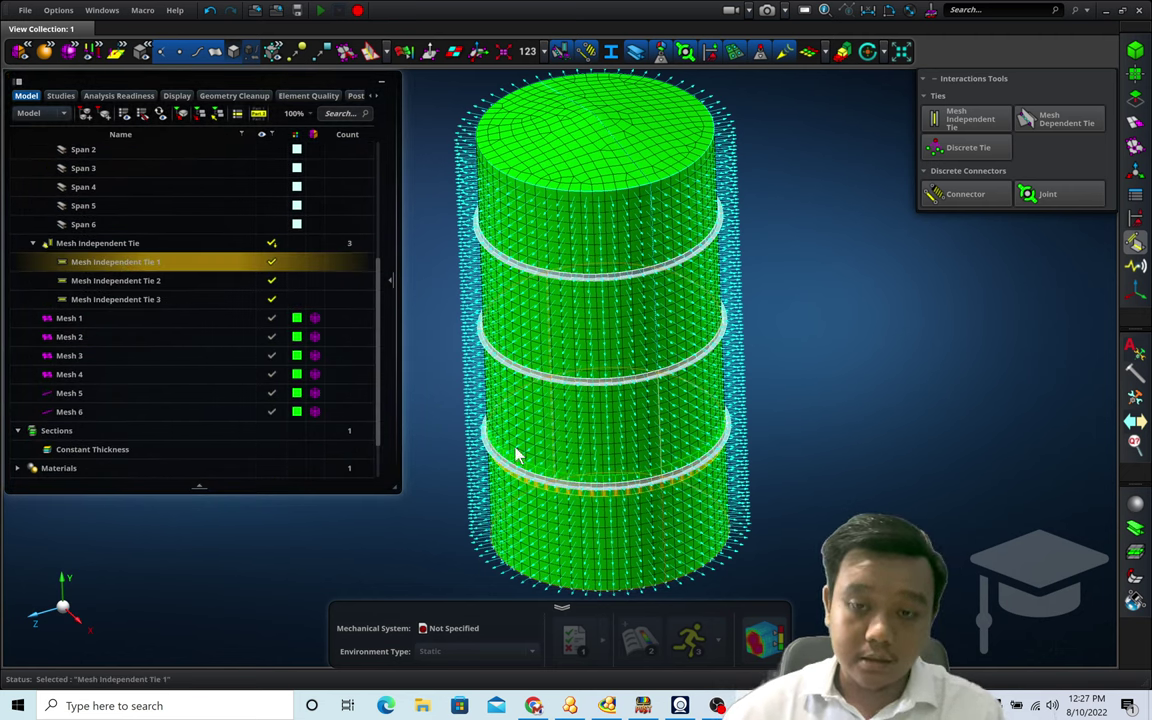
pyautogui.moveTo(814, 472); pyautogui.dragTo(821, 456, button='middle')
pyautogui.scroll(6, 735, 512)
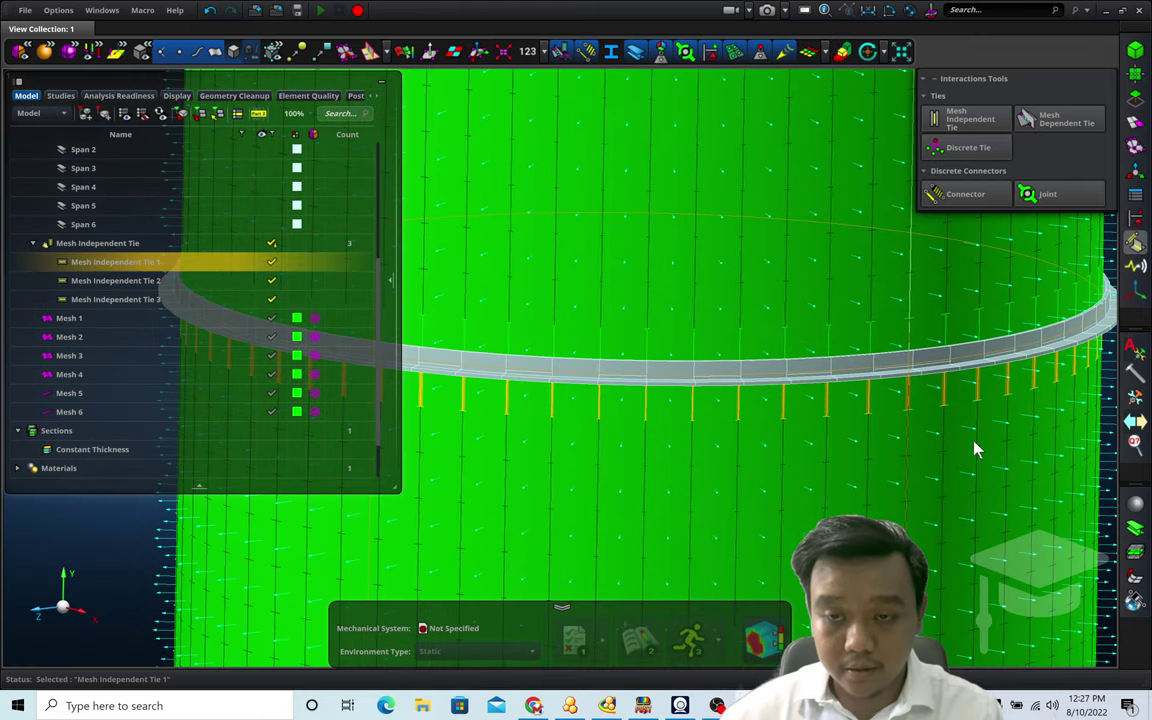
pyautogui.moveTo(954, 473); pyautogui.dragTo(926, 456, button='middle')
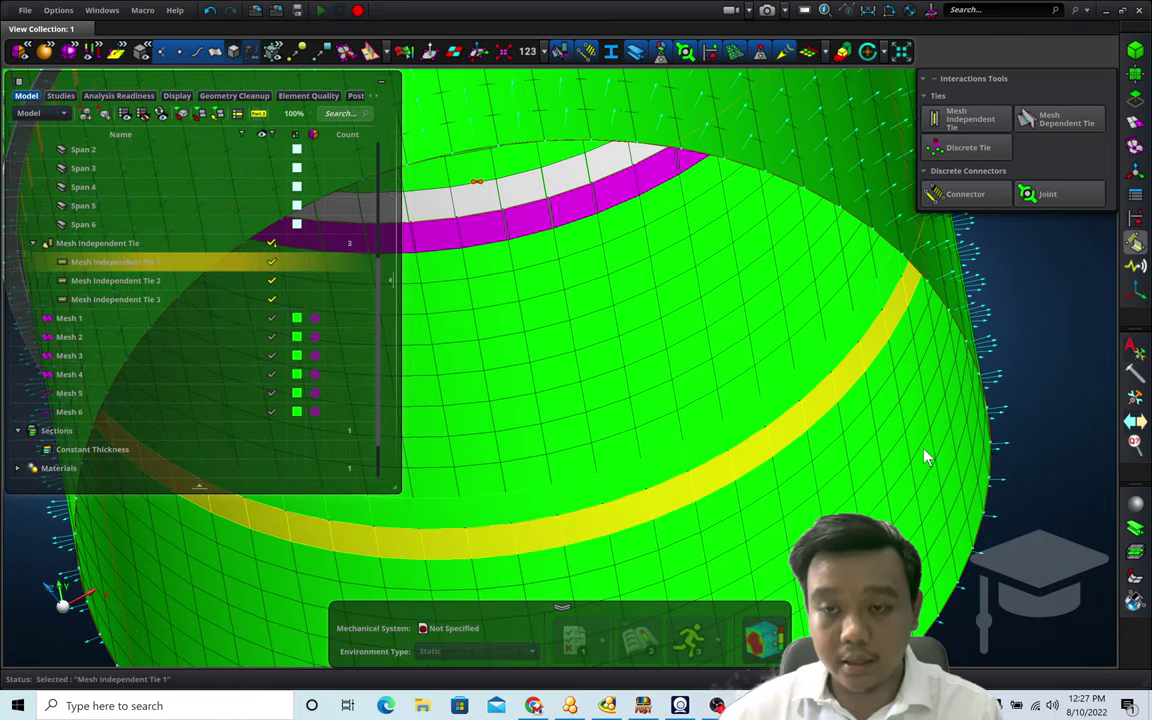
pyautogui.click(1015, 521)
pyautogui.scroll(-2, 1015, 521)
pyautogui.moveTo(1013, 520); pyautogui.dragTo(836, 374, button='middle')
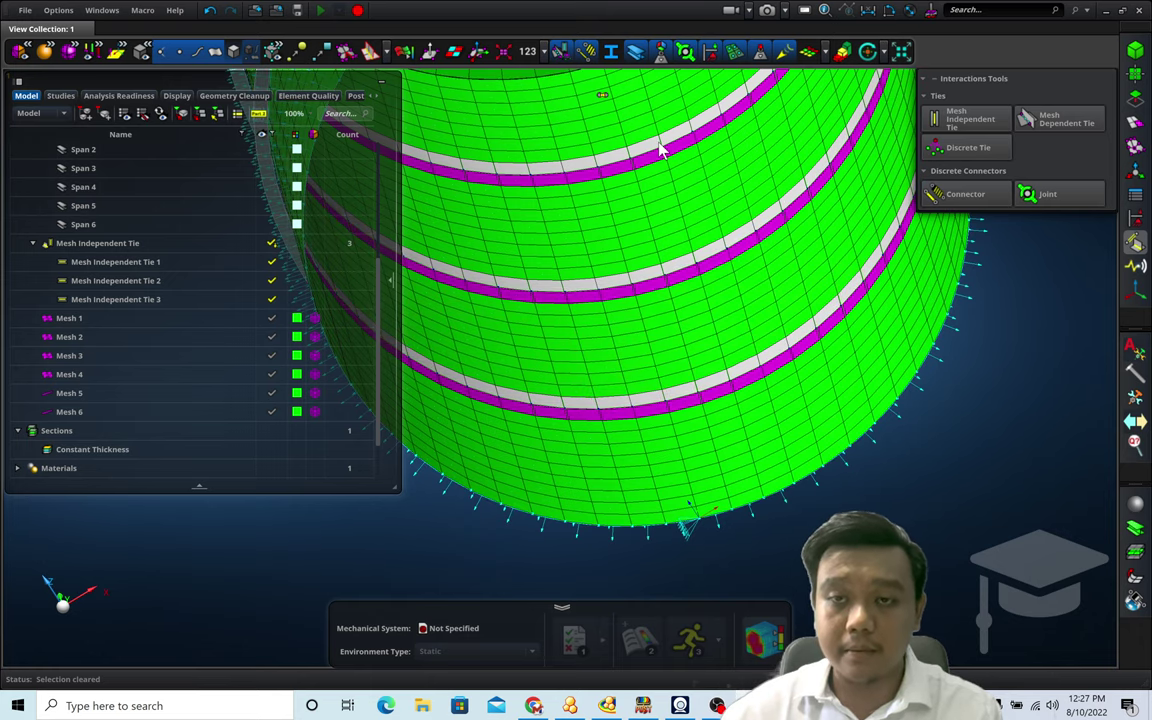
pyautogui.scroll(-3, 986, 475)
pyautogui.moveTo(986, 483); pyautogui.dragTo(880, 430, button='middle')
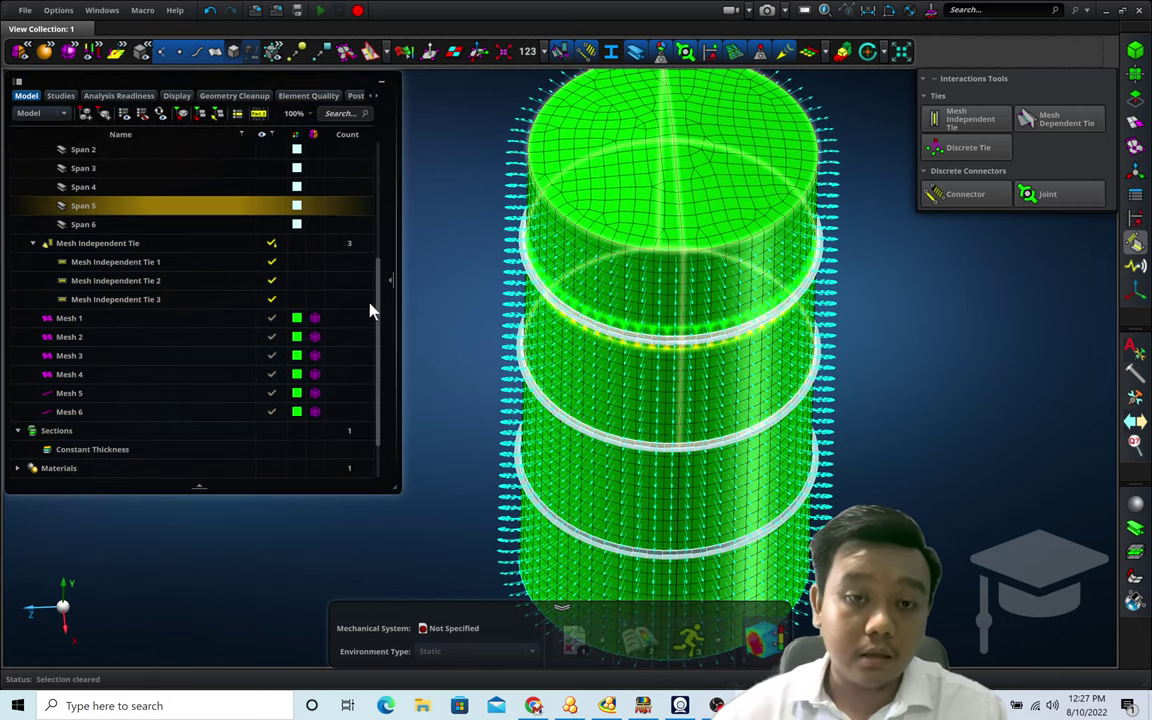
# Step: Place Part 1 in an analysis scene, check its readiness offenses and run the static simulation
pyautogui.scroll(2, 375, 301)
pyautogui.scroll(2, 378, 212)
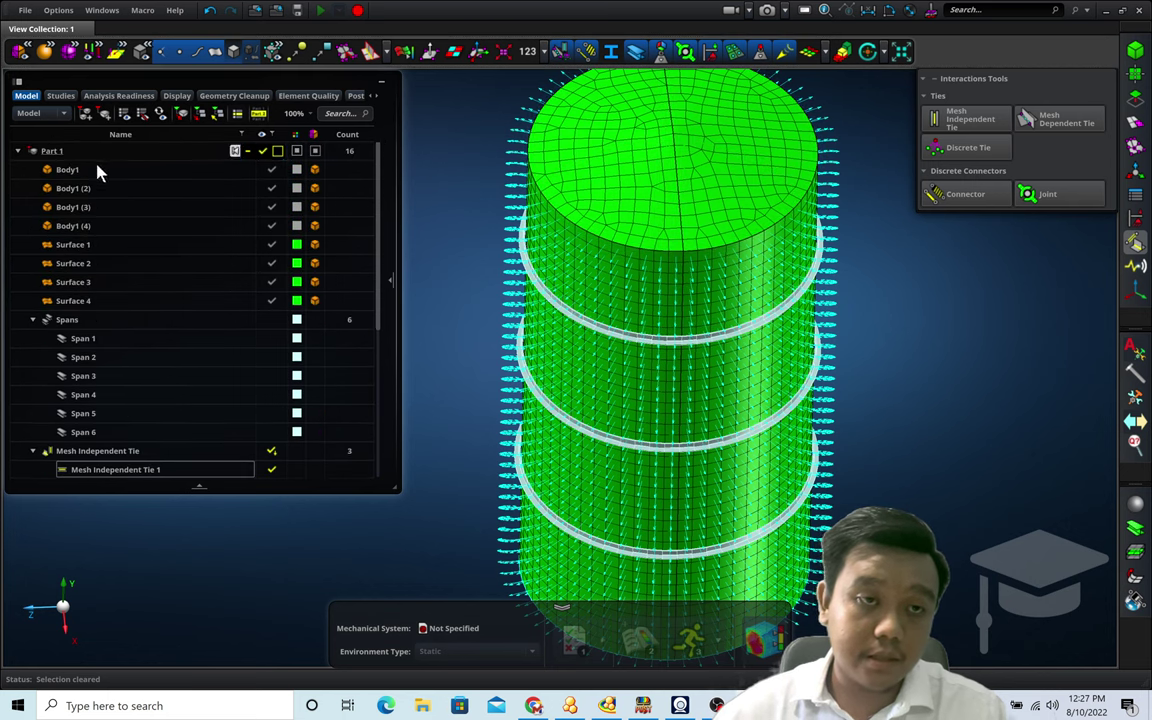
pyautogui.click(58, 151)
pyautogui.rightClick(55, 157)
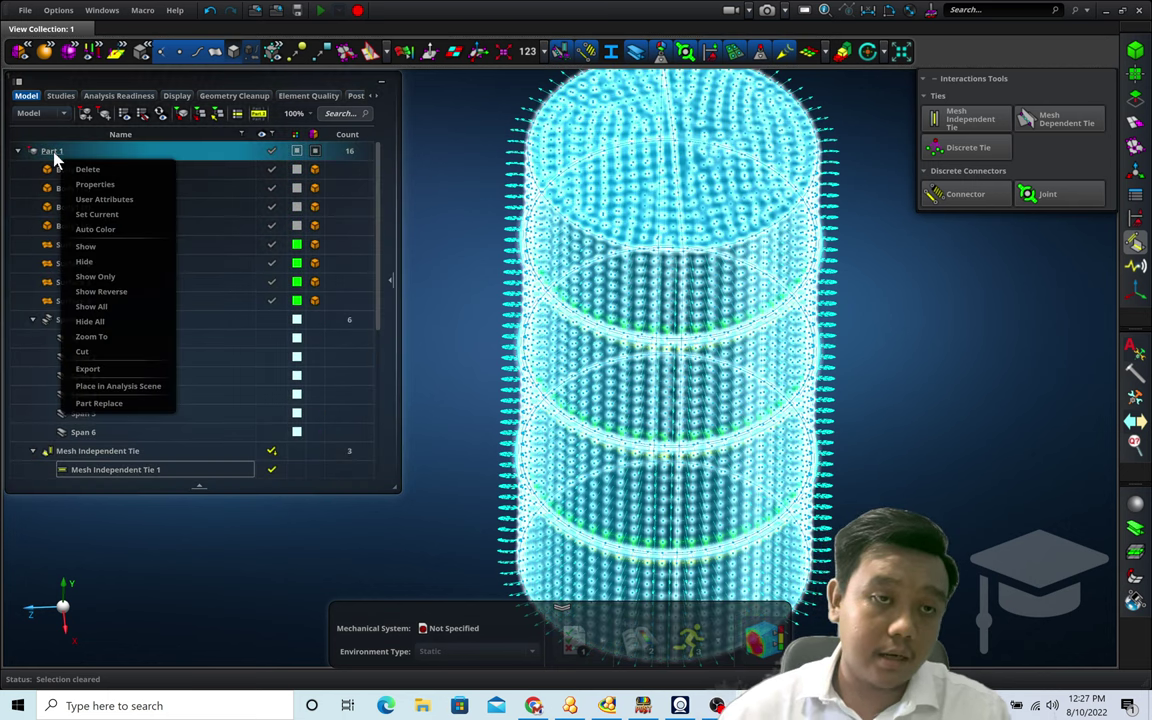
pyautogui.click(127, 388)
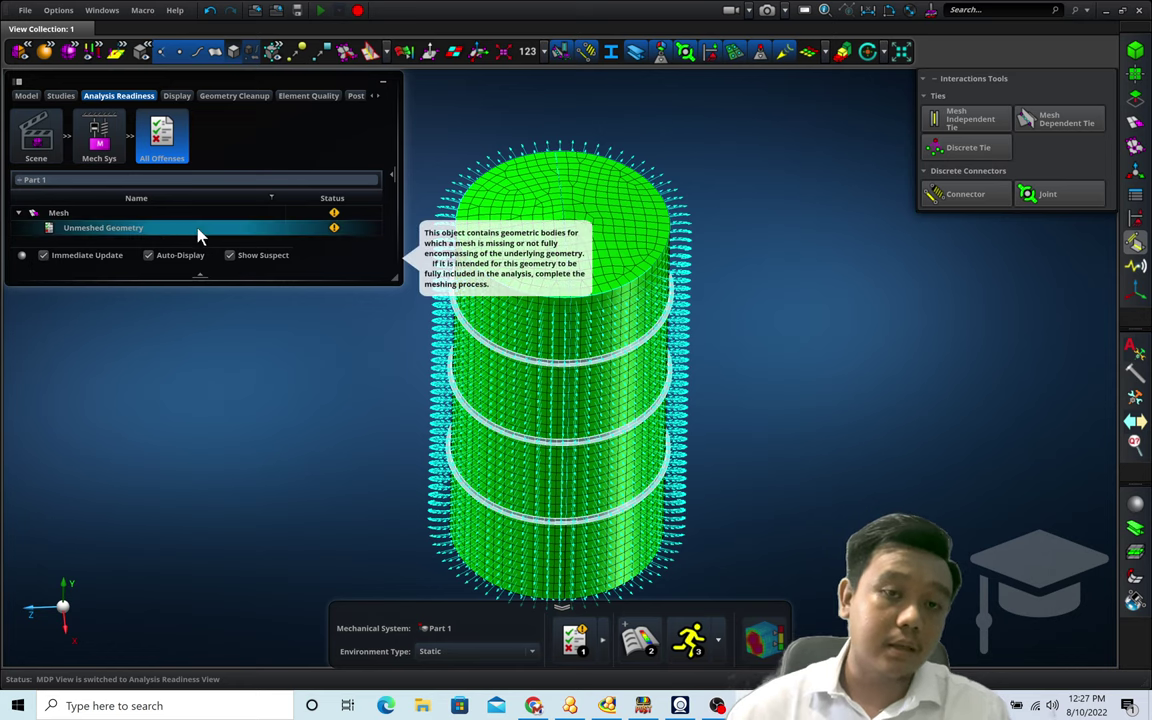
pyautogui.moveTo(144, 228)
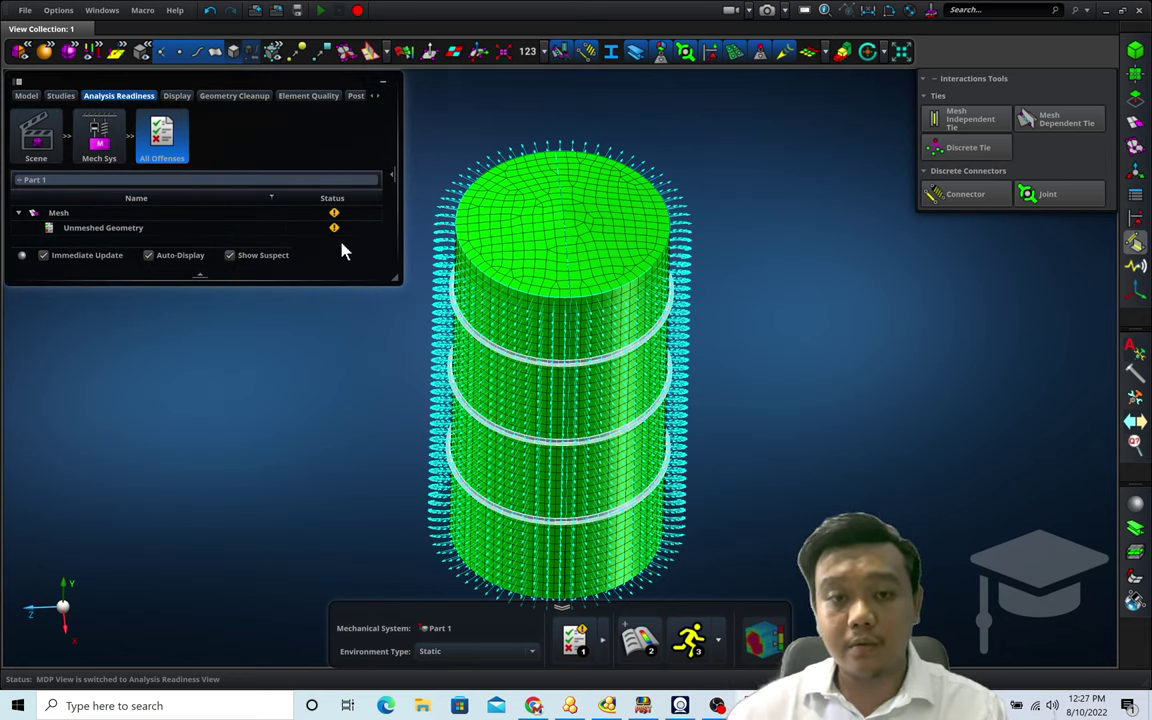
pyautogui.click(690, 640)
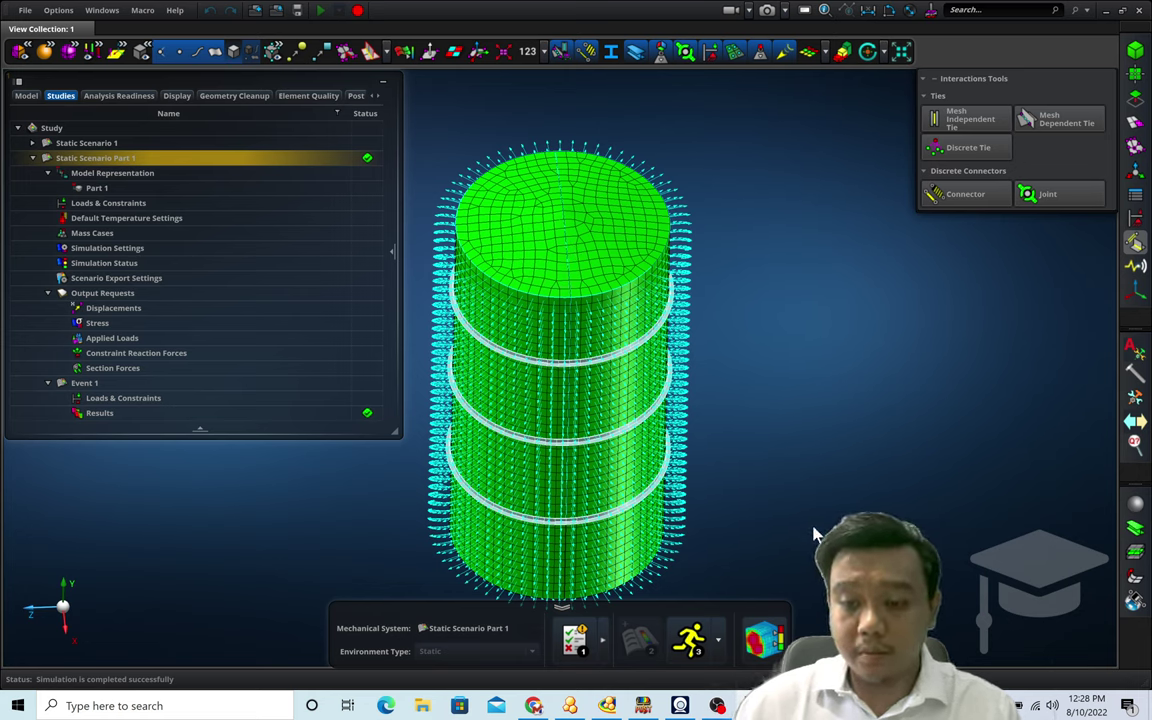
# Step: Open the static scenario's results and hide the pressure load symbols on the upright silo
pyautogui.click(763, 637)
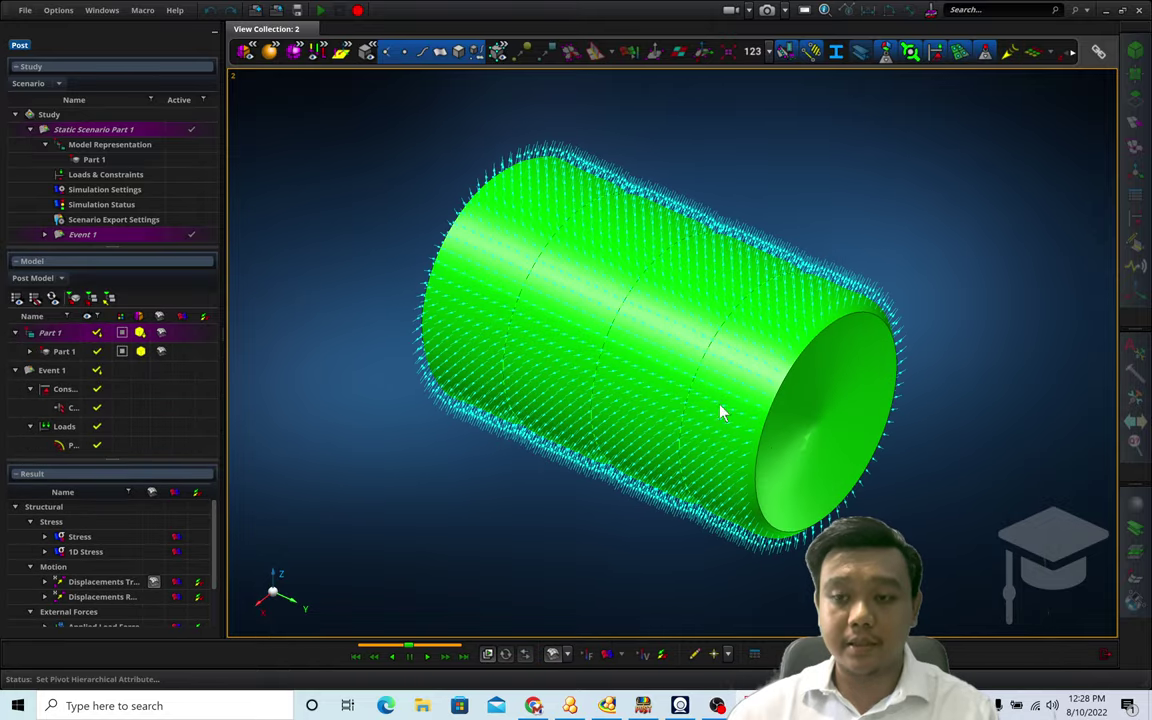
pyautogui.moveTo(850, 580); pyautogui.dragTo(829, 625, button='middle')
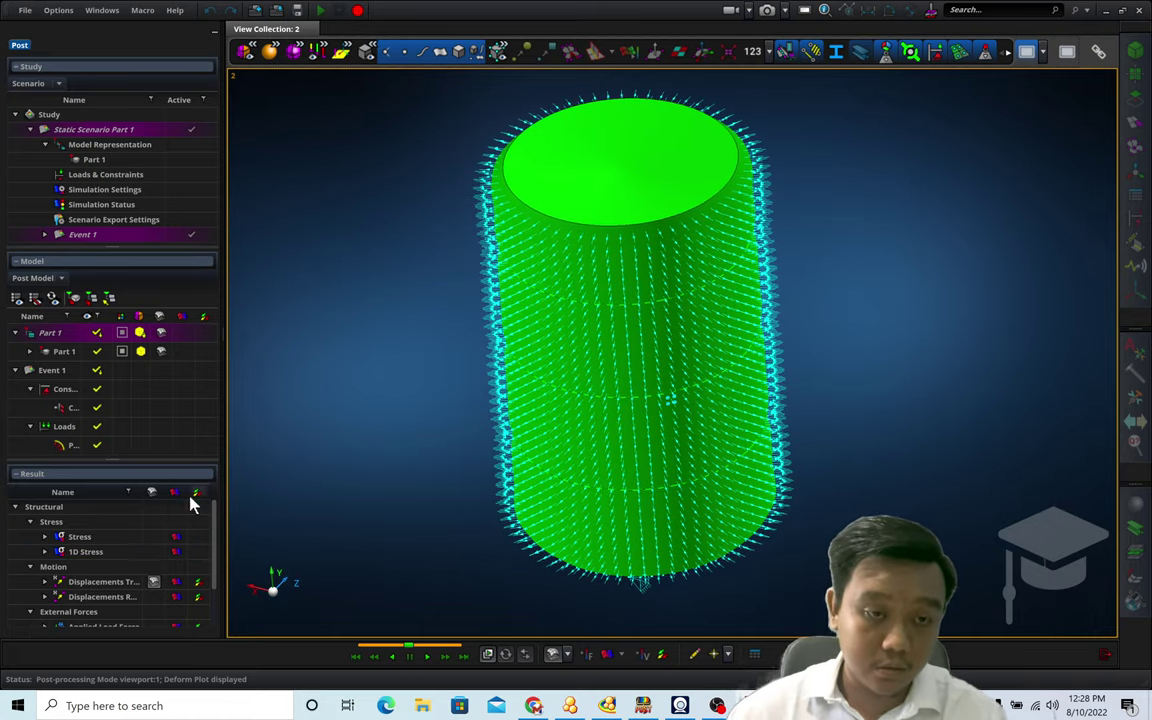
pyautogui.click(97, 445)
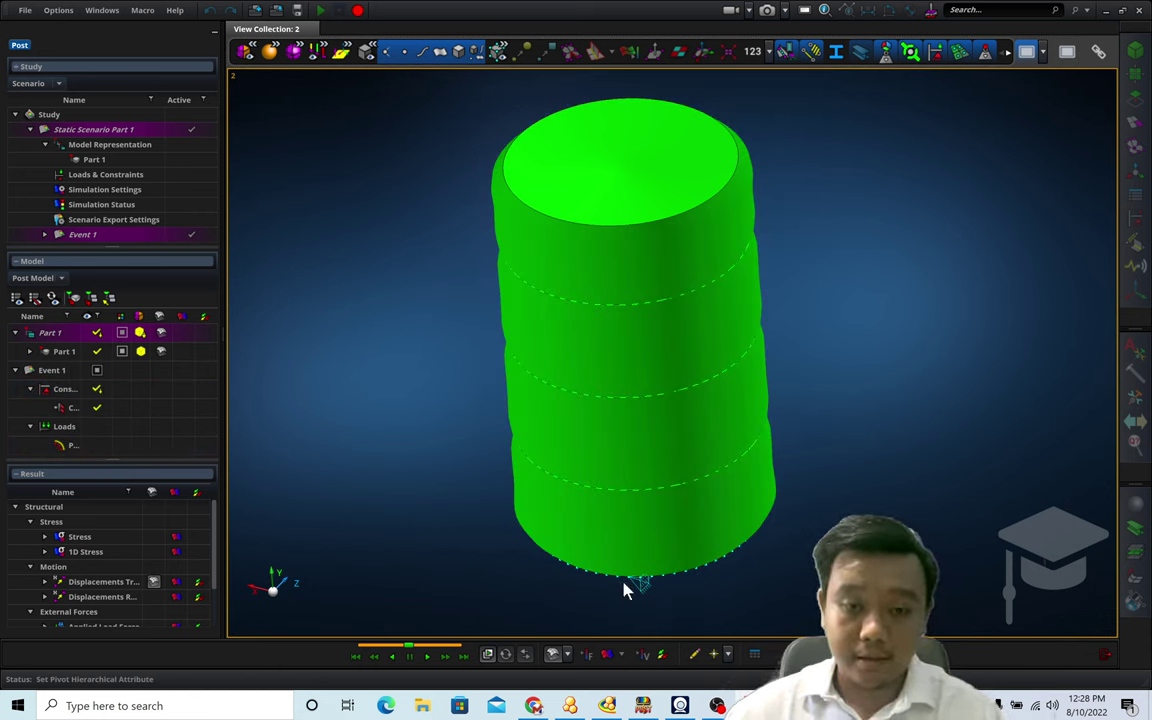
# Step: Animate the silo's deformed shape and switch its deformation scaling to True Scaling
pyautogui.click(425, 657)
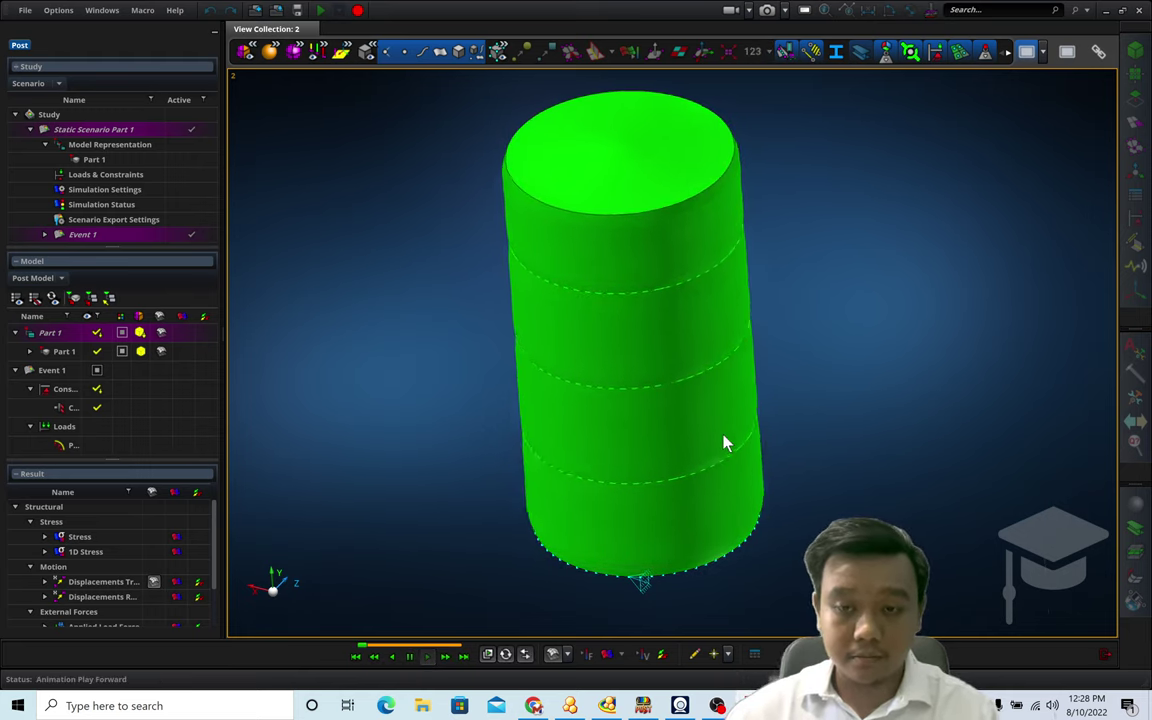
pyautogui.click(412, 655)
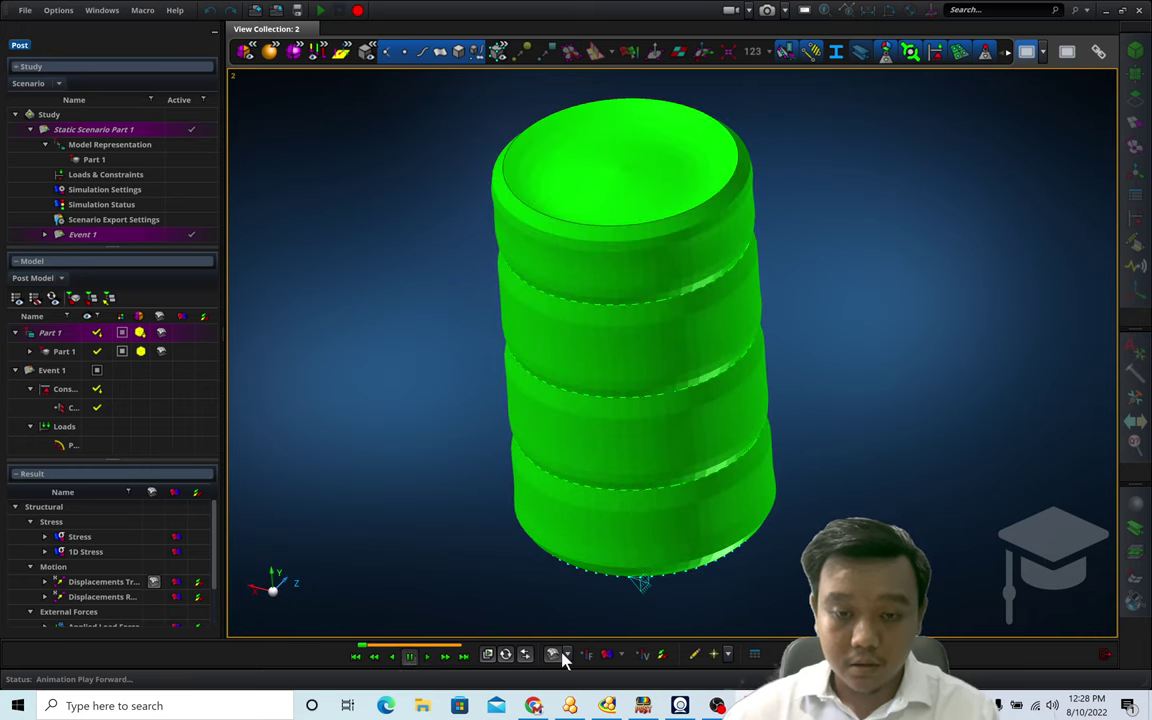
pyautogui.click(568, 655)
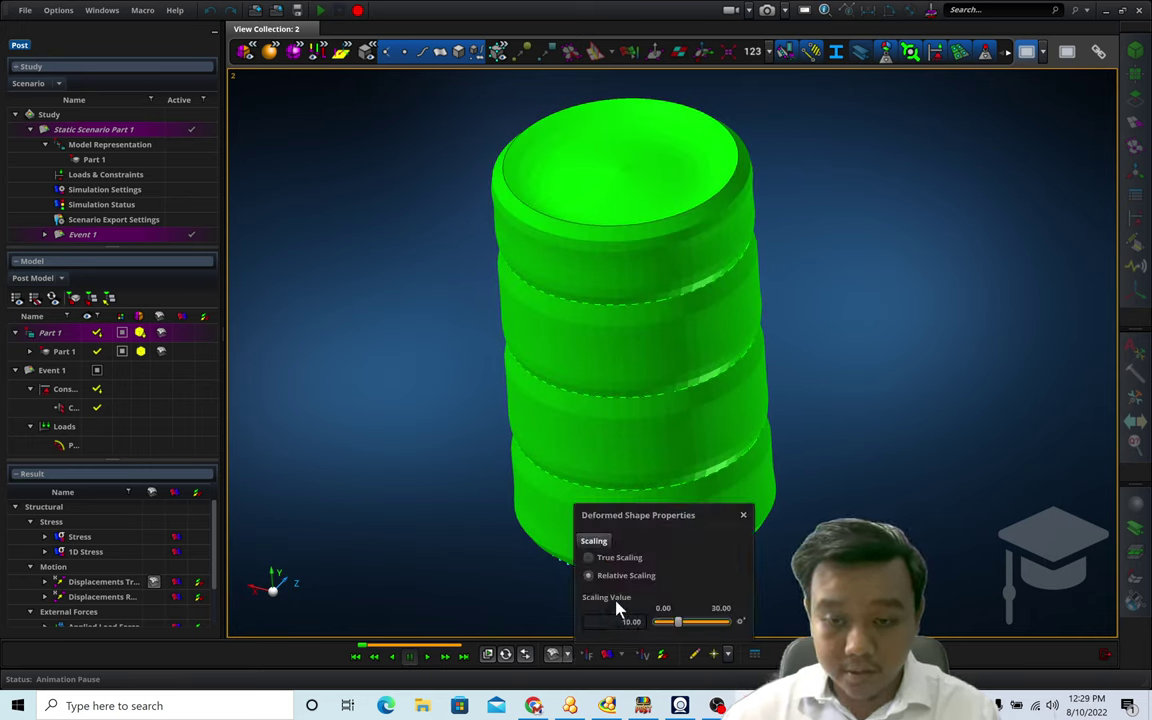
pyautogui.click(622, 558)
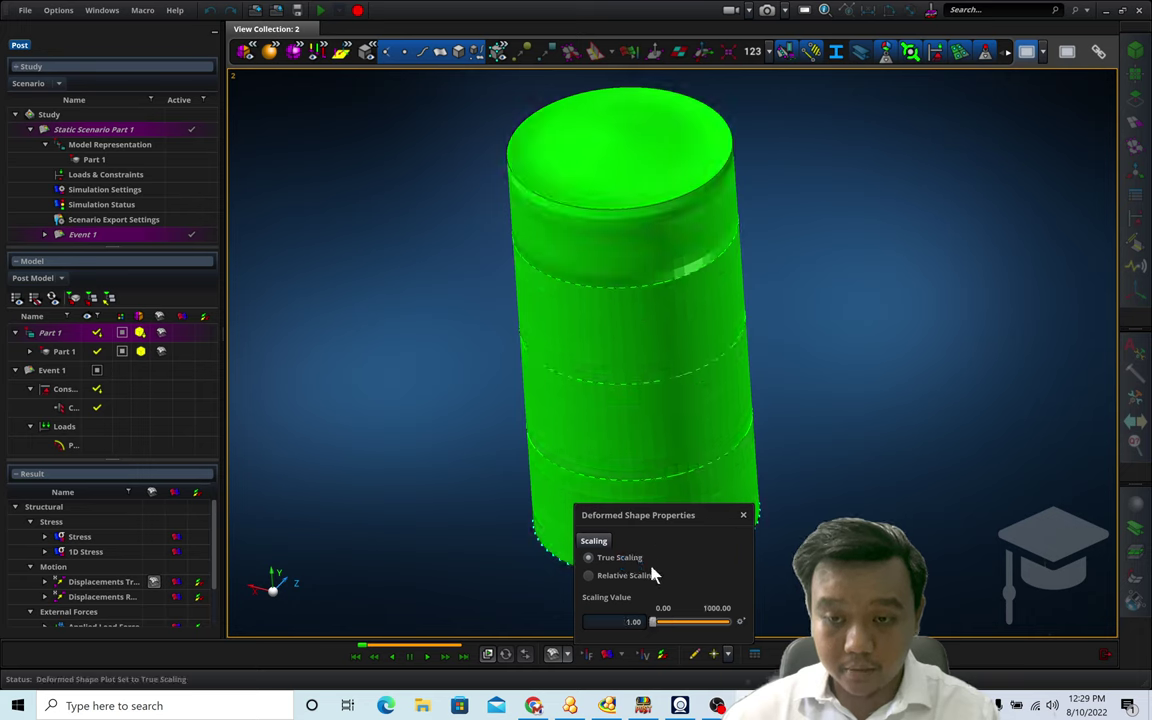
pyautogui.click(429, 657)
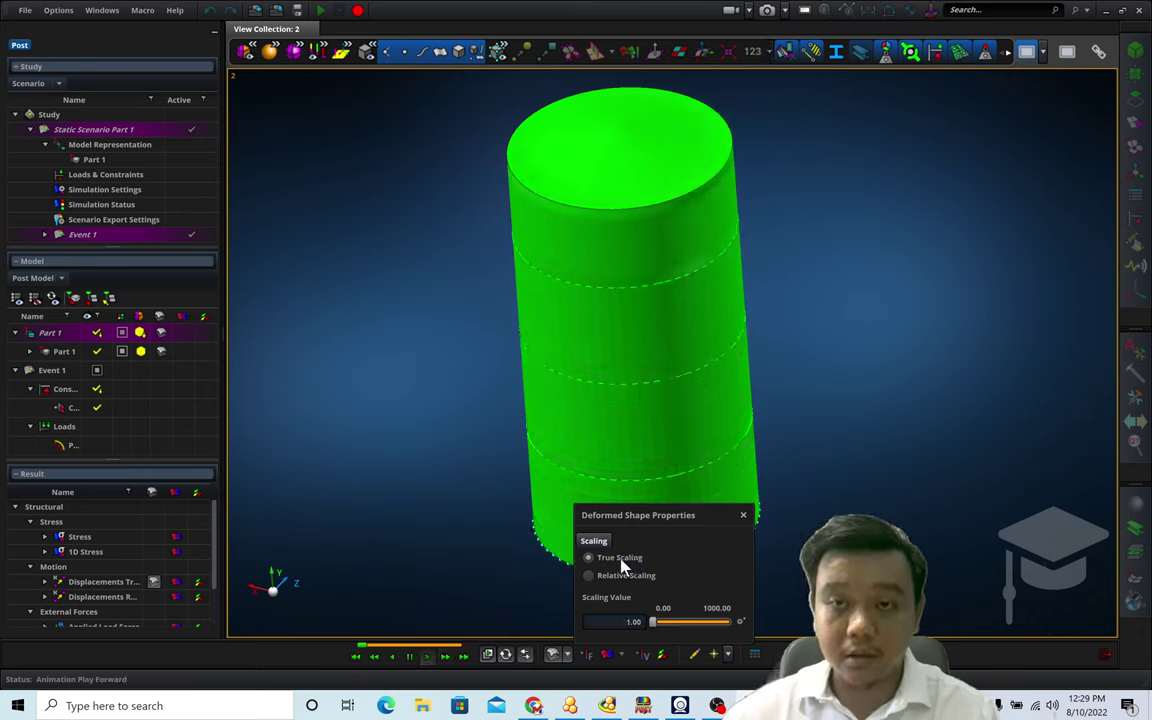
pyautogui.click(743, 515)
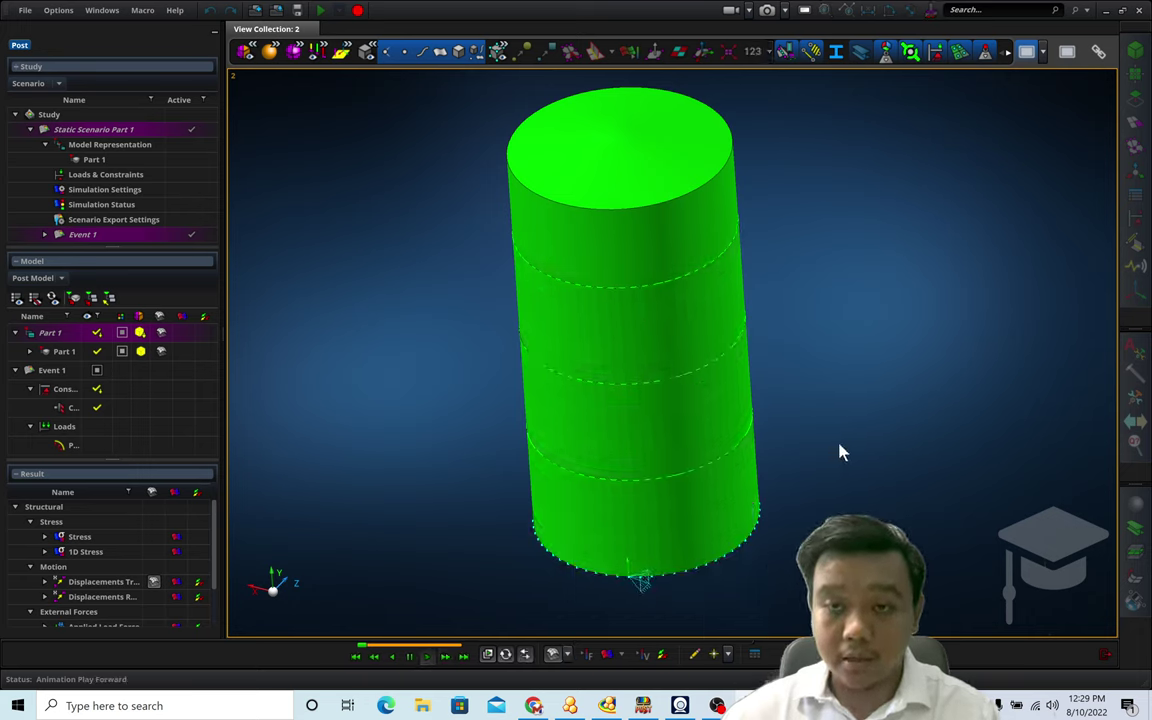
pyautogui.moveTo(865, 438); pyautogui.dragTo(857, 448, button='middle')
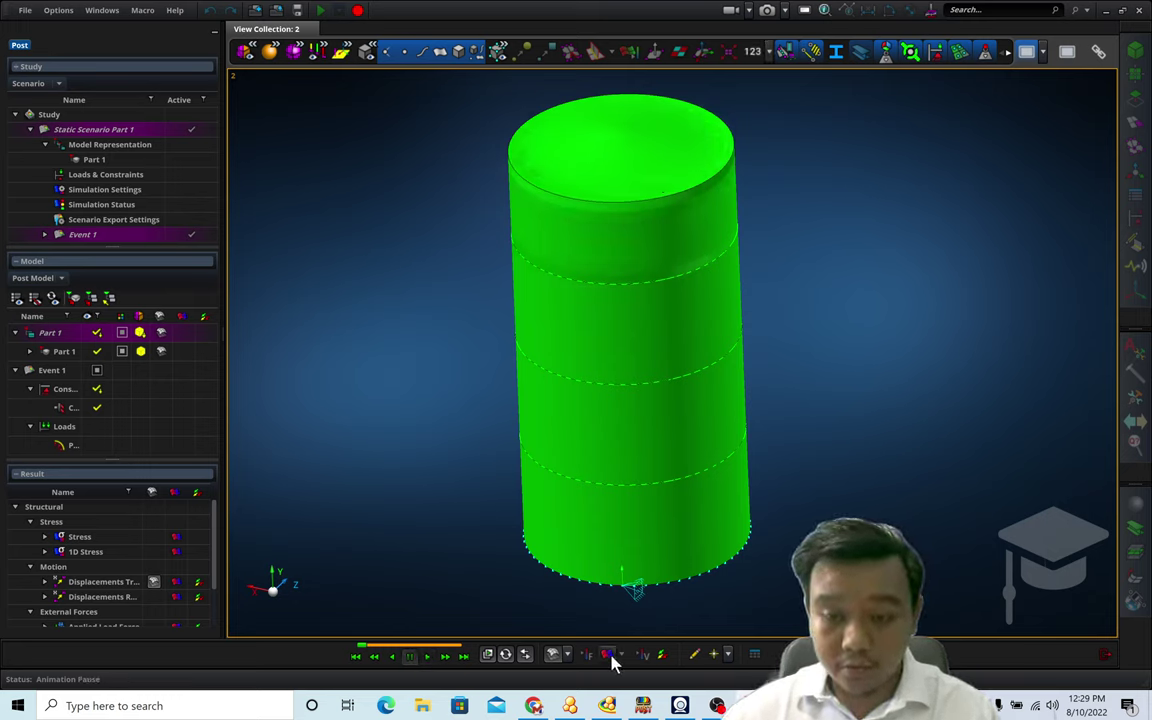
# Step: Display the Von Mises stress fringe plot on the silo and inspect the stress bands around the ring beams
pyautogui.click(611, 659)
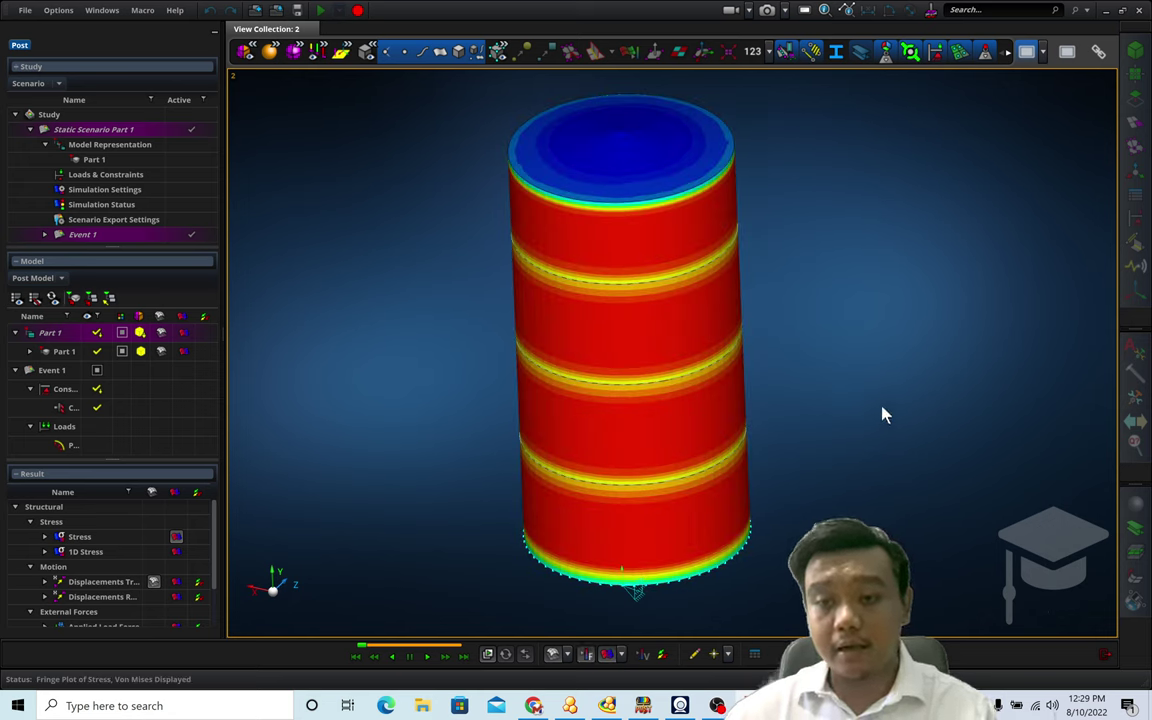
pyautogui.moveTo(738, 548); pyautogui.dragTo(606, 542, button='middle')
pyautogui.moveTo(726, 568)
pyautogui.mouseDown(button='middle')
pyautogui.moveTo(740, 553)
pyautogui.moveTo(744, 571)
pyautogui.mouseUp(button='middle')
pyautogui.scroll(5, 631, 202)
pyautogui.scroll(5, 629, 255)
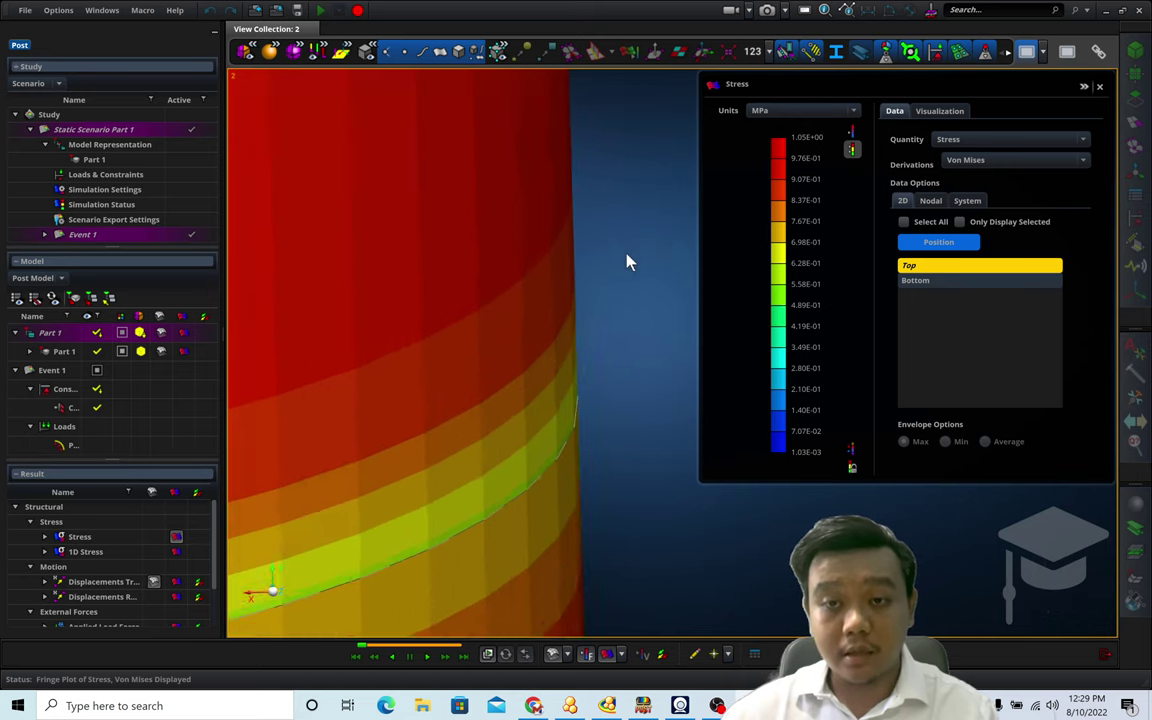
pyautogui.scroll(-4, 626, 273)
pyautogui.scroll(-5, 626, 273)
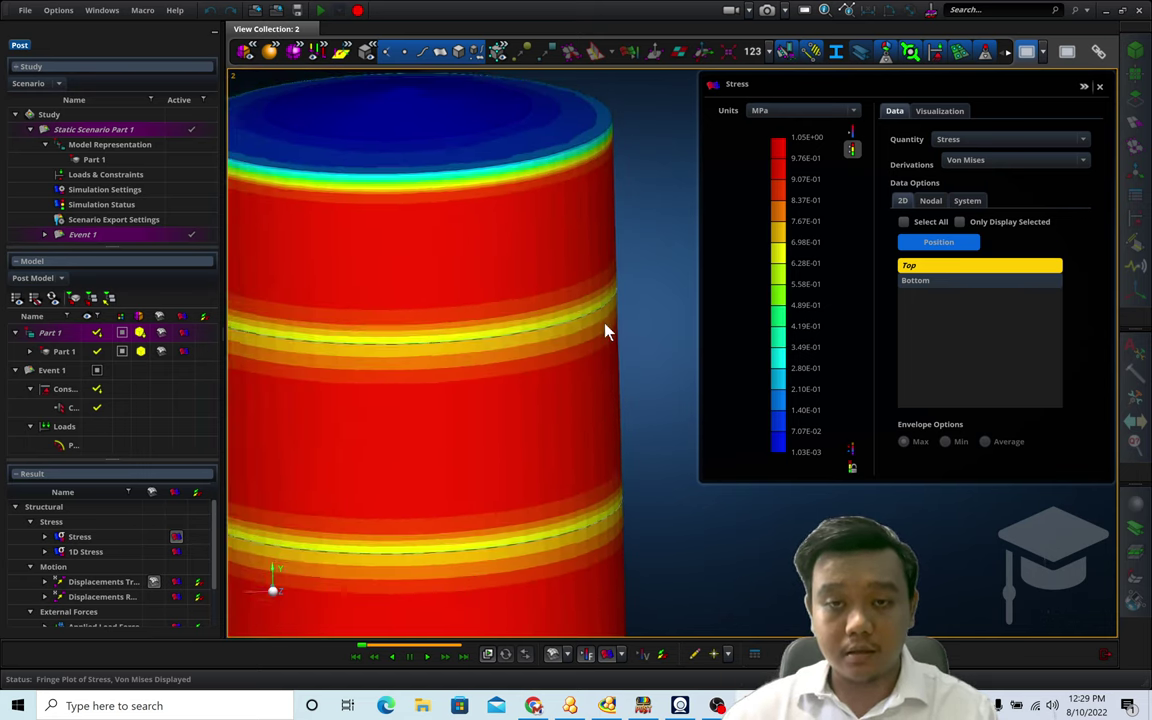
pyautogui.moveTo(653, 275); pyautogui.dragTo(722, 155, button='middle')
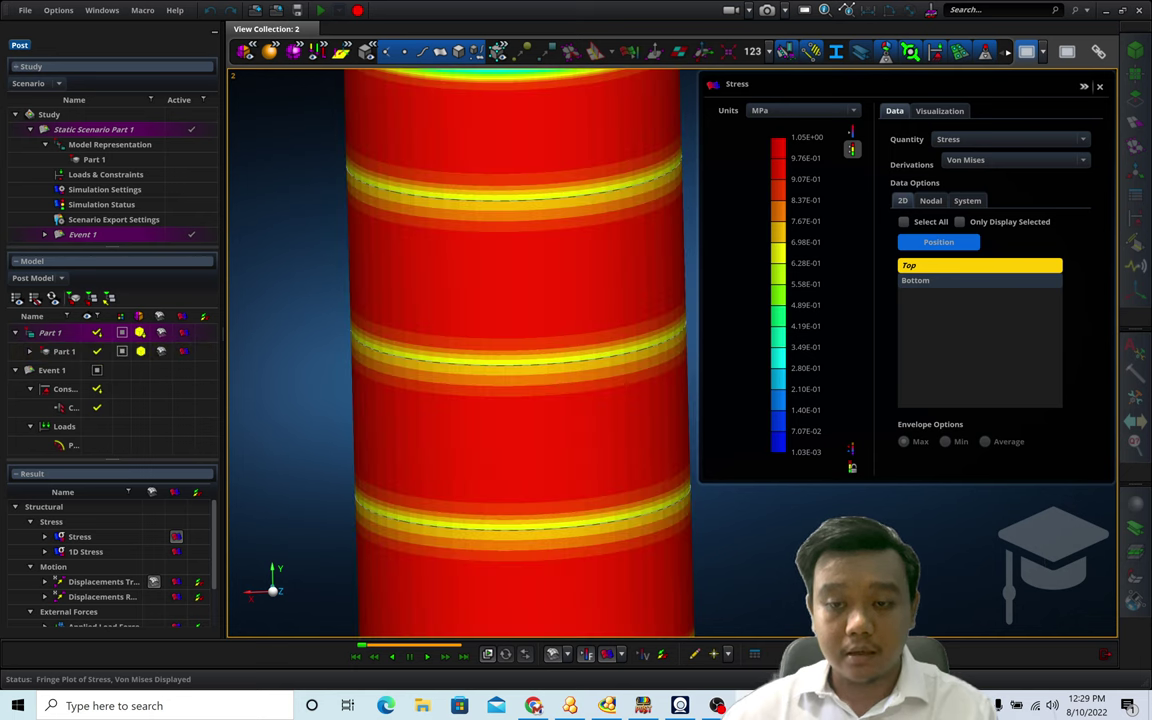
pyautogui.scroll(-4, 758, 509)
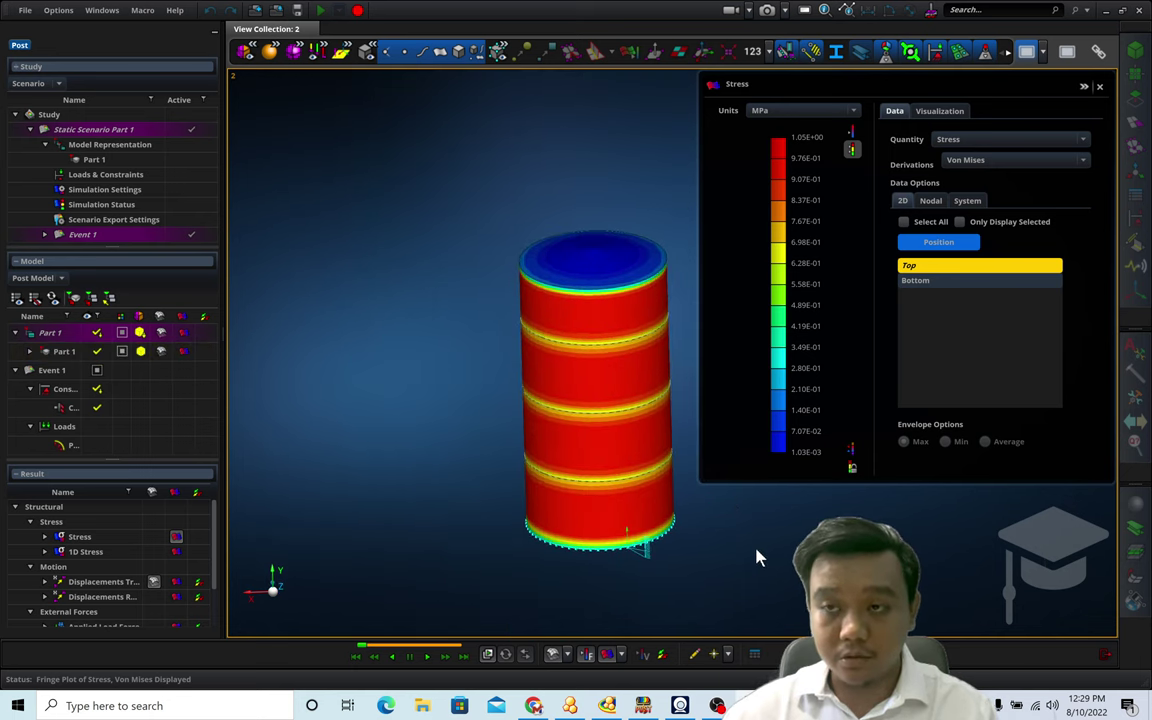
pyautogui.moveTo(758, 529); pyautogui.dragTo(742, 528, button='middle')
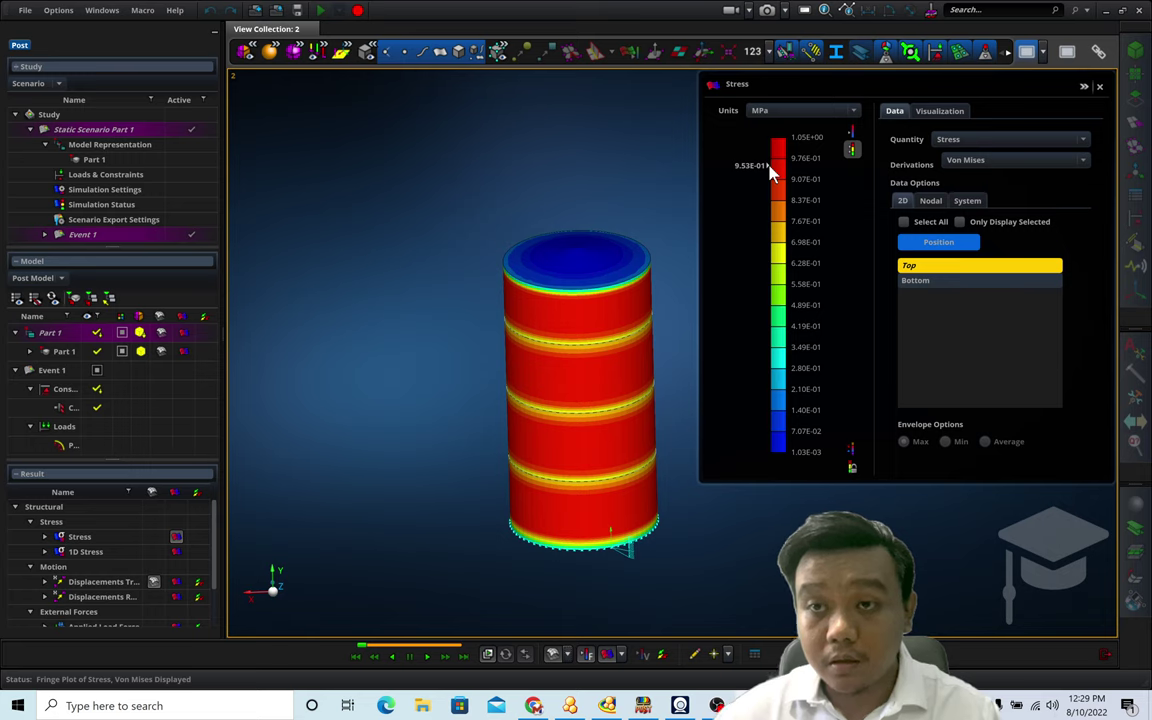
# Step: Switch the stress plot's derivation to Min Principal, Hydrostatic and finally Max Principal to compare the silo's stress distributions
pyautogui.click(841, 112)
pyautogui.click(841, 117)
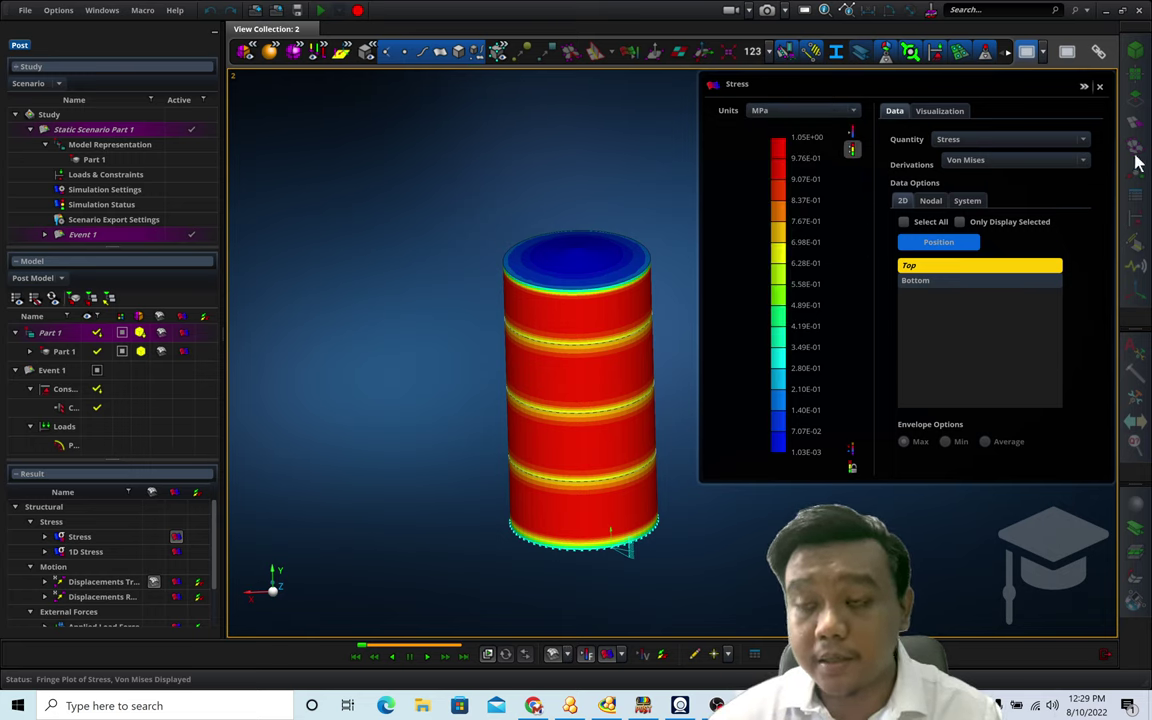
pyautogui.click(1052, 163)
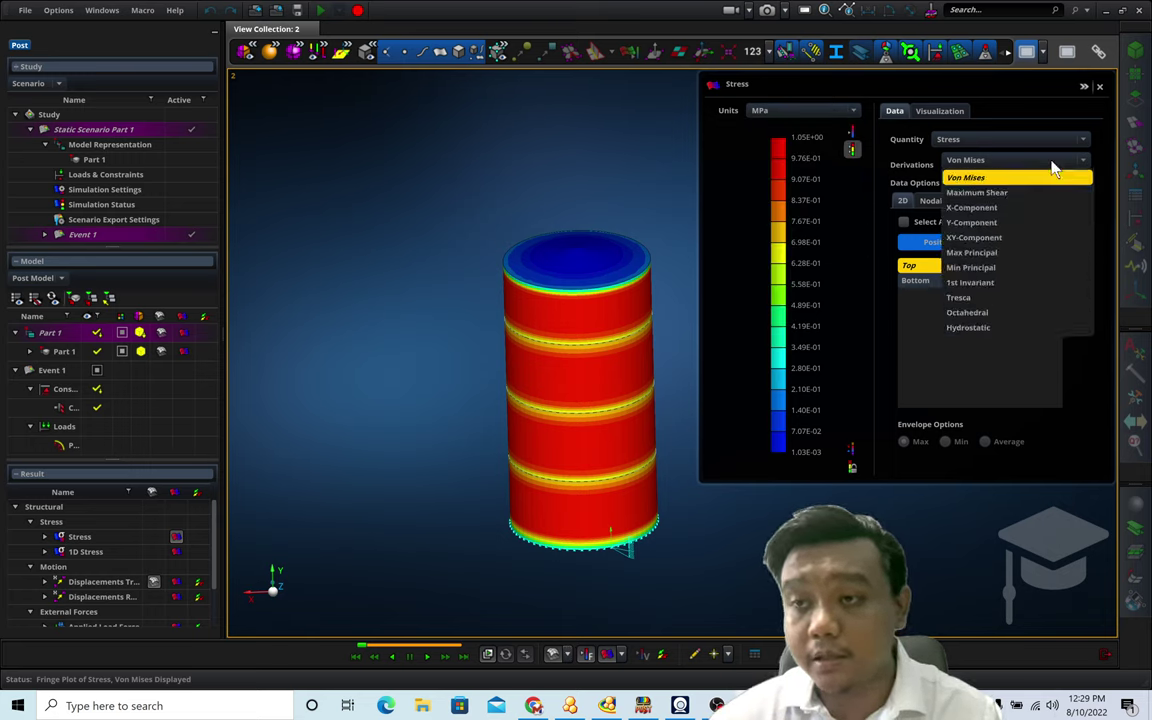
pyautogui.click(972, 267)
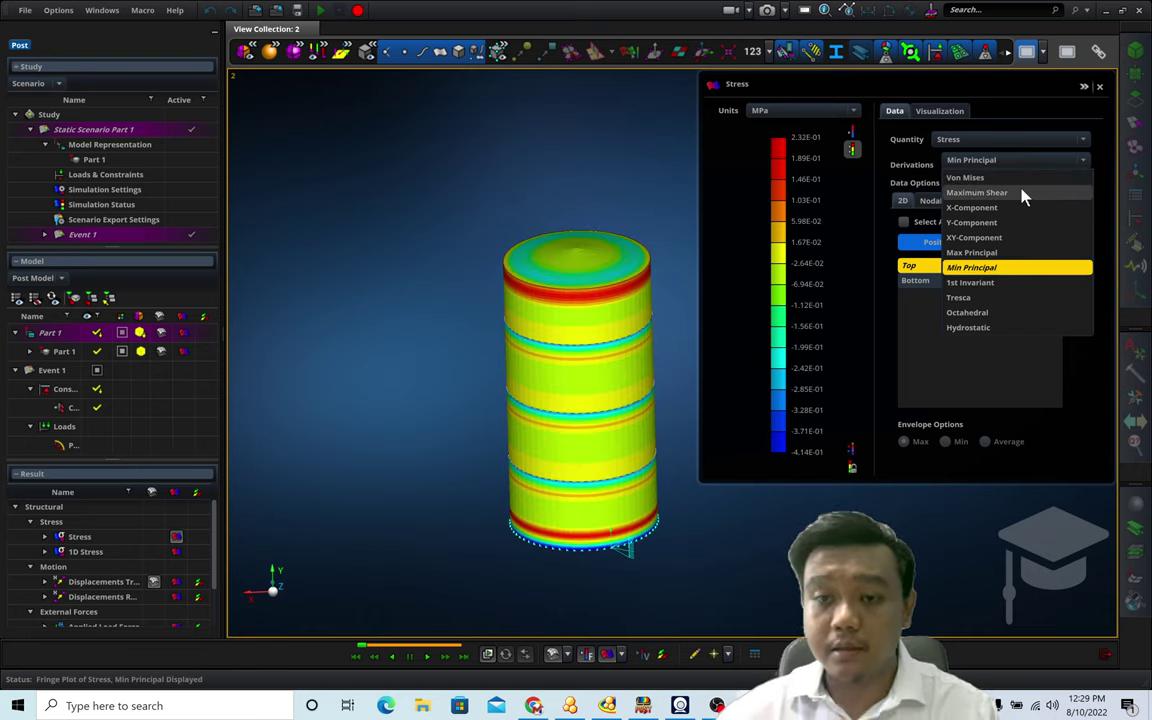
pyautogui.click(1012, 329)
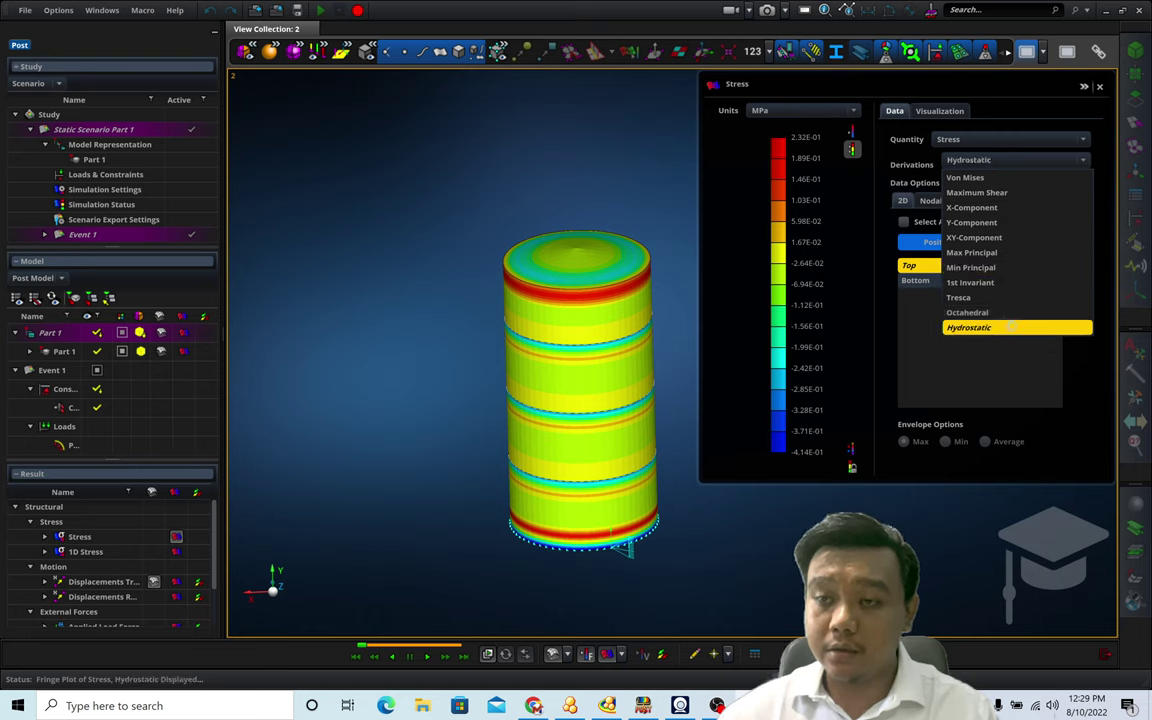
pyautogui.click(1043, 163)
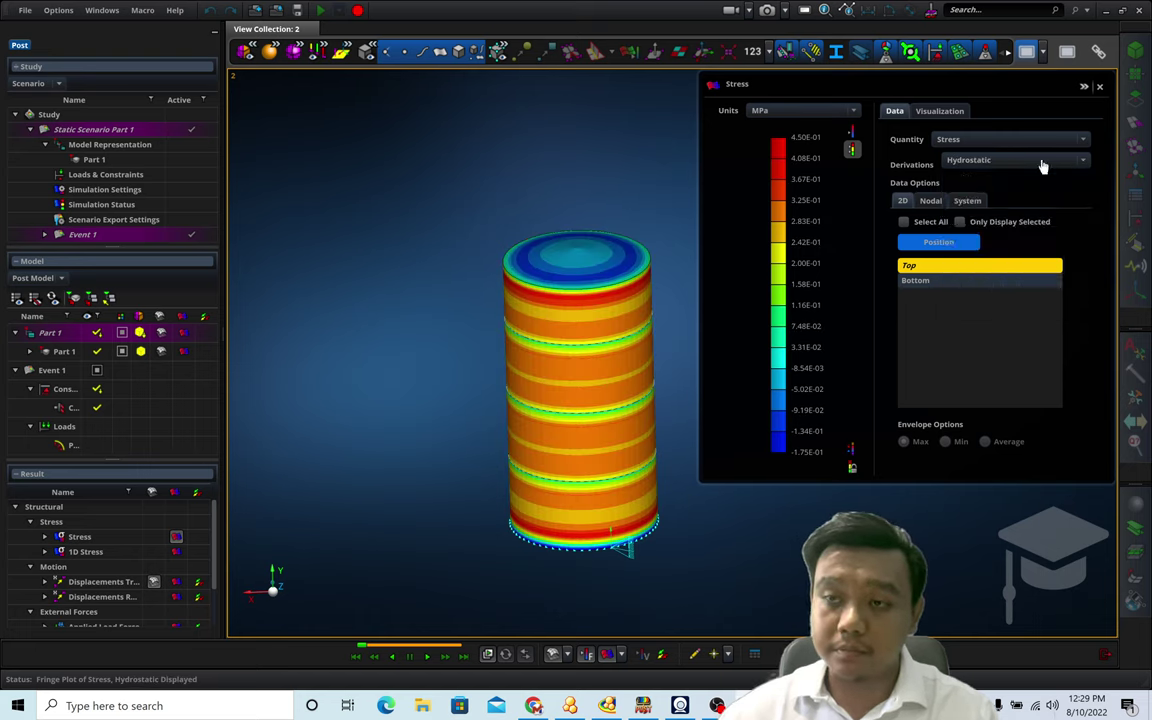
pyautogui.click(1043, 163)
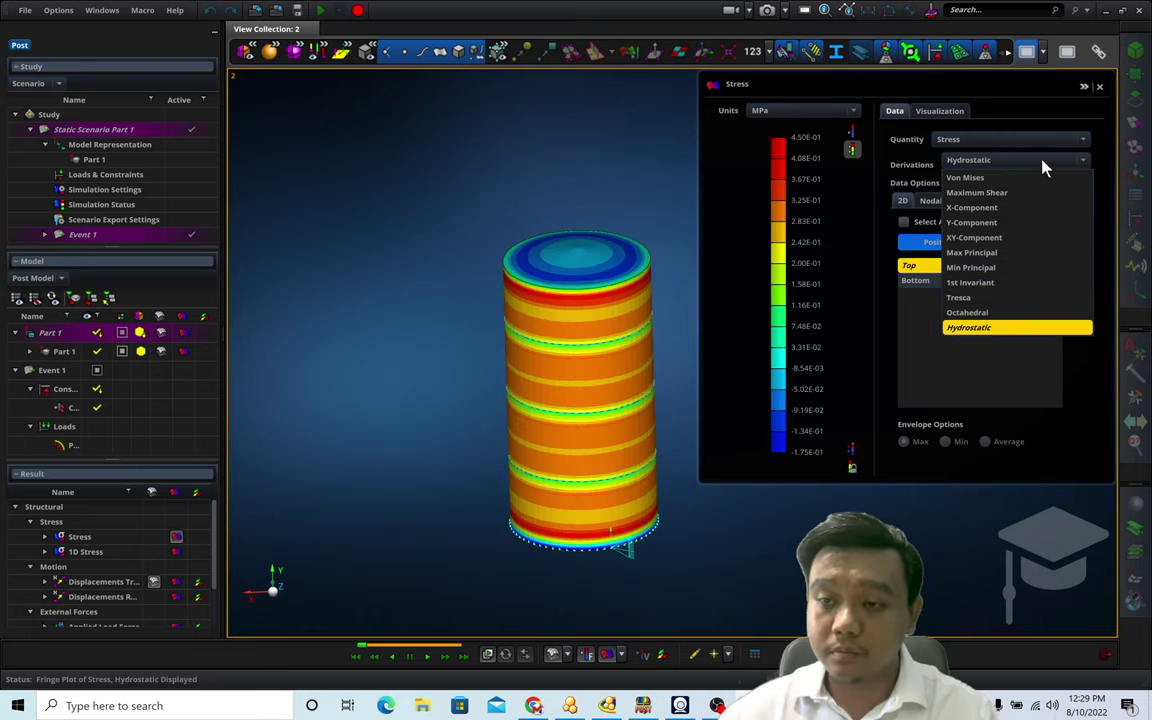
pyautogui.click(989, 254)
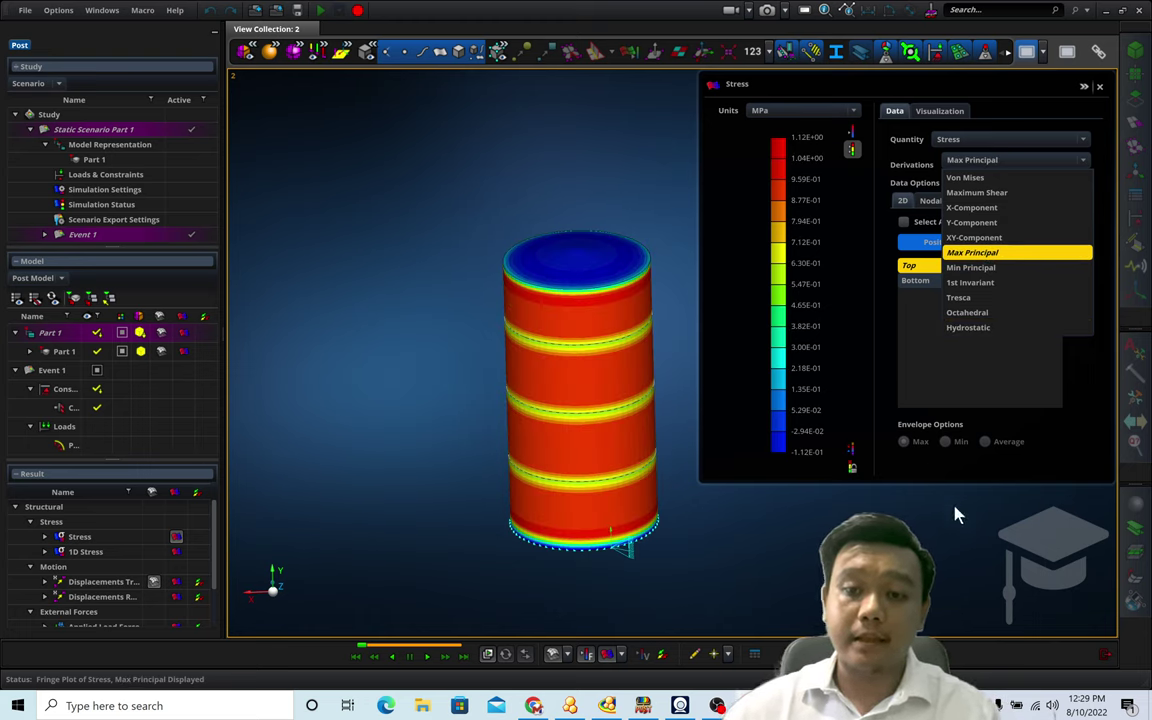
# Step: Switch the fringe plot's quantity to Displacements Translational and inspect the resultant displacement around the silo's ring beams and roof
pyautogui.click(1085, 124)
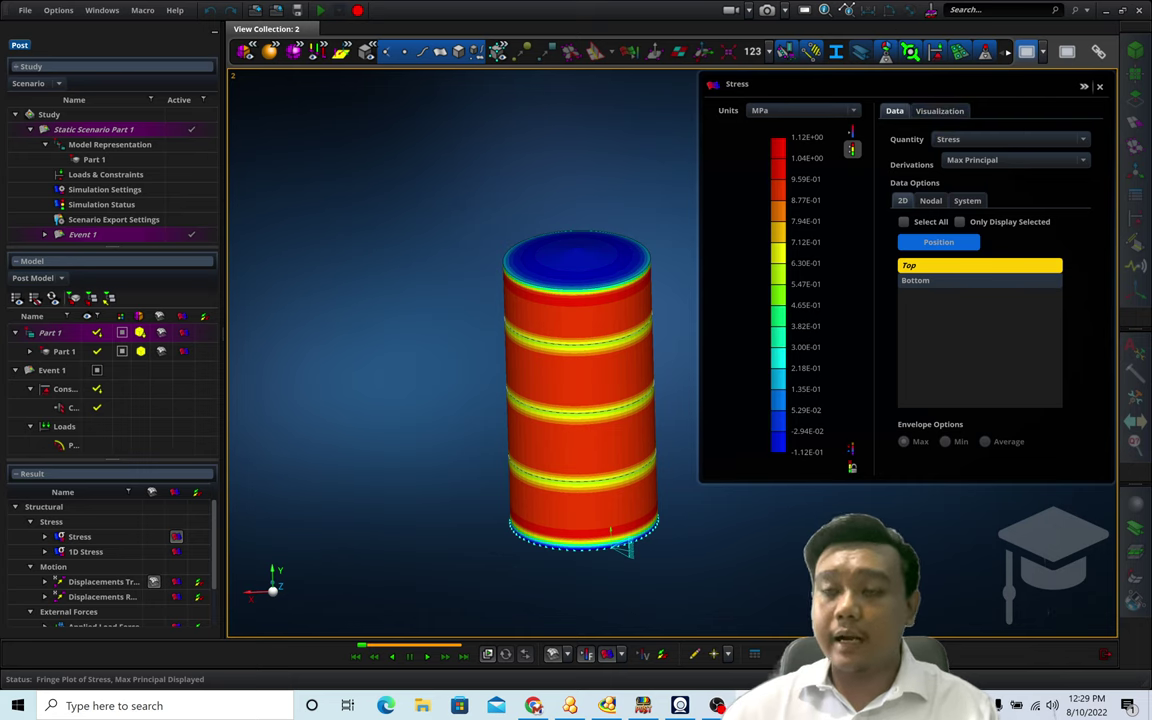
pyautogui.click(1086, 88)
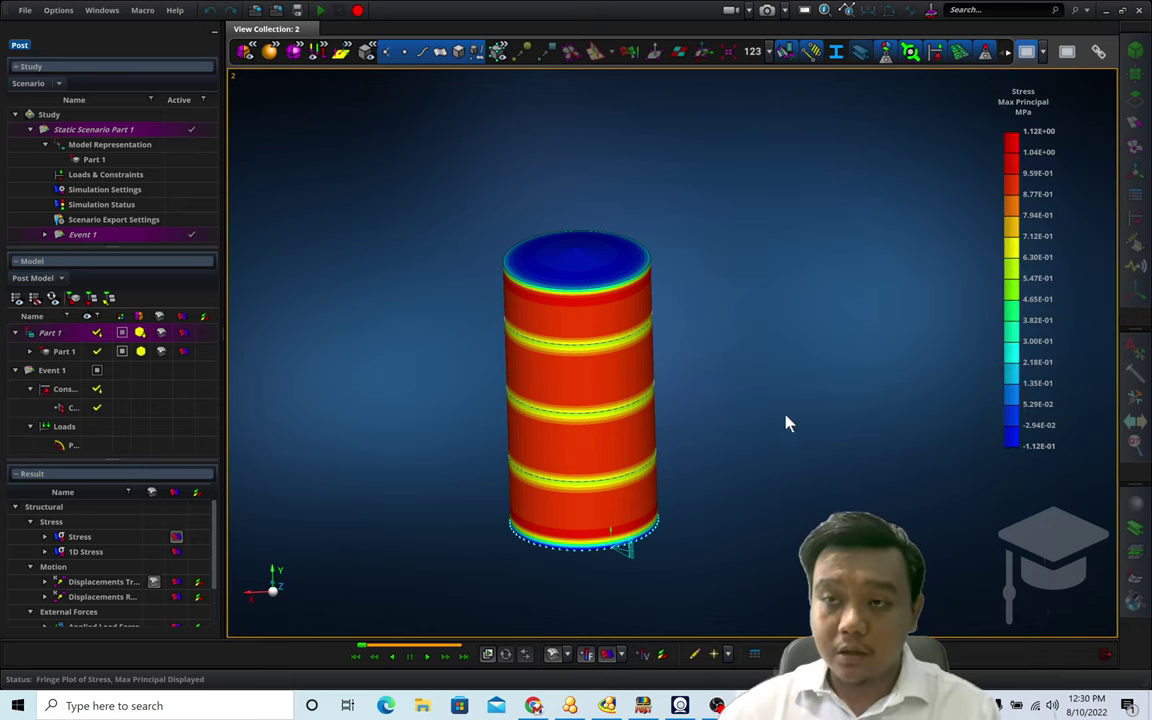
pyautogui.moveTo(786, 424); pyautogui.dragTo(828, 378, button='middle')
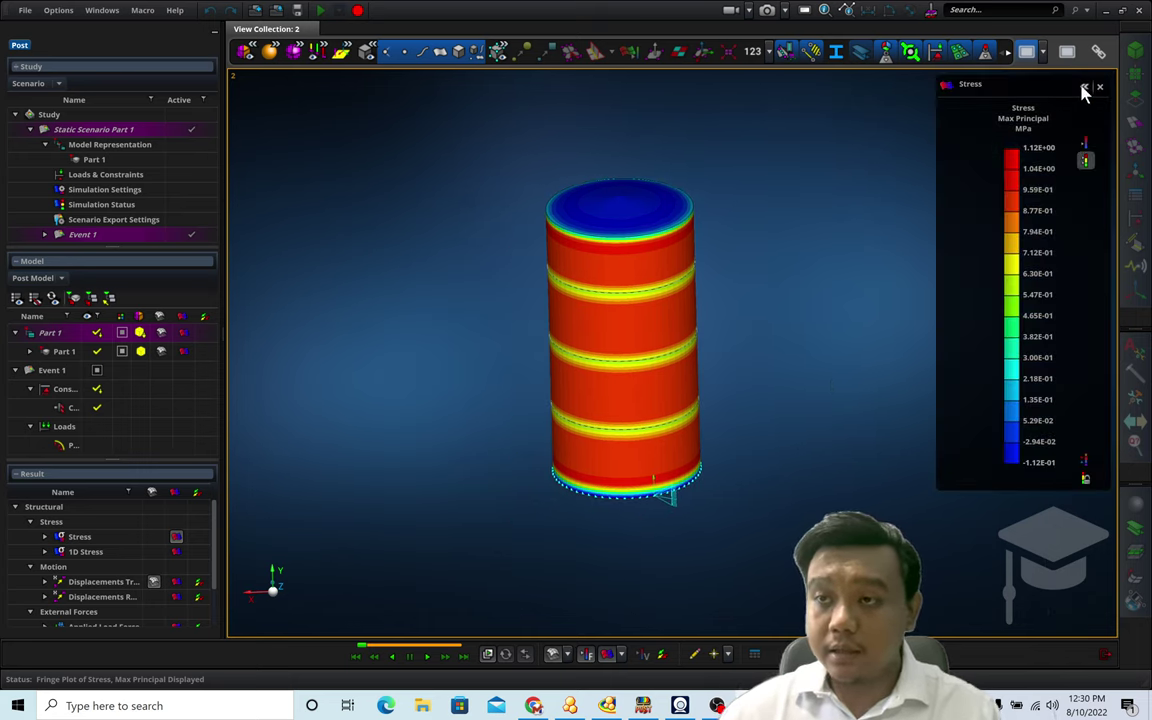
pyautogui.click(1083, 87)
pyautogui.click(980, 140)
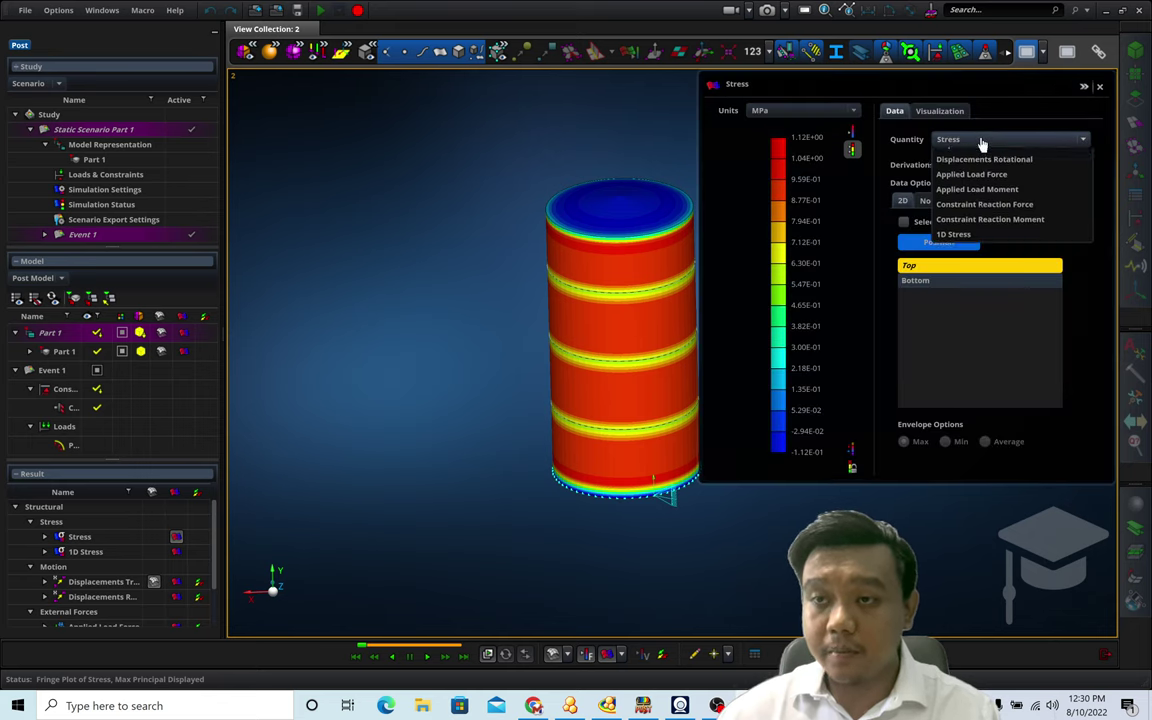
pyautogui.click(990, 172)
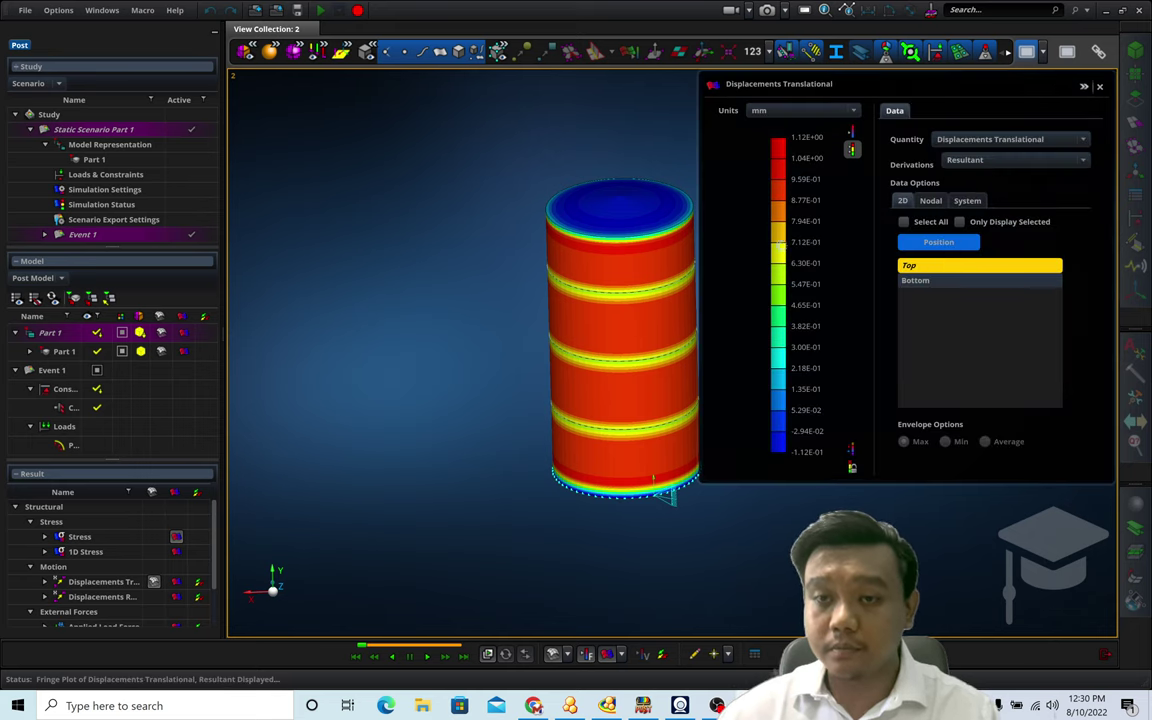
pyautogui.click(1084, 88)
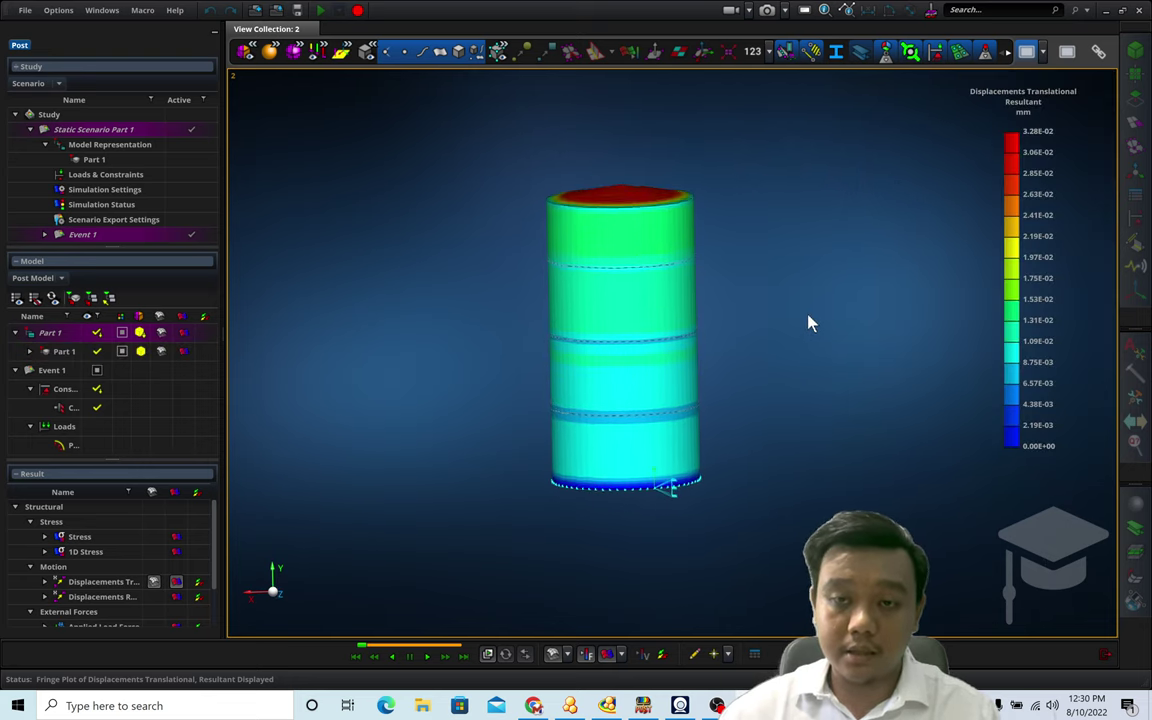
pyautogui.click(638, 268)
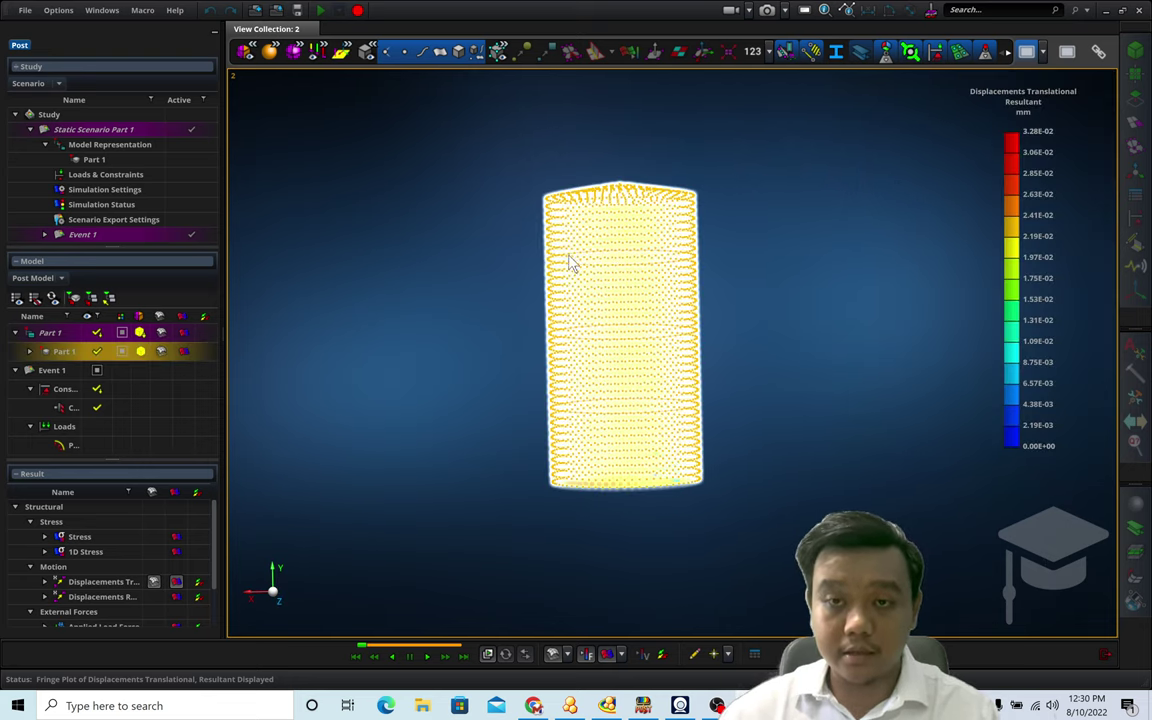
pyautogui.scroll(5, 515, 258)
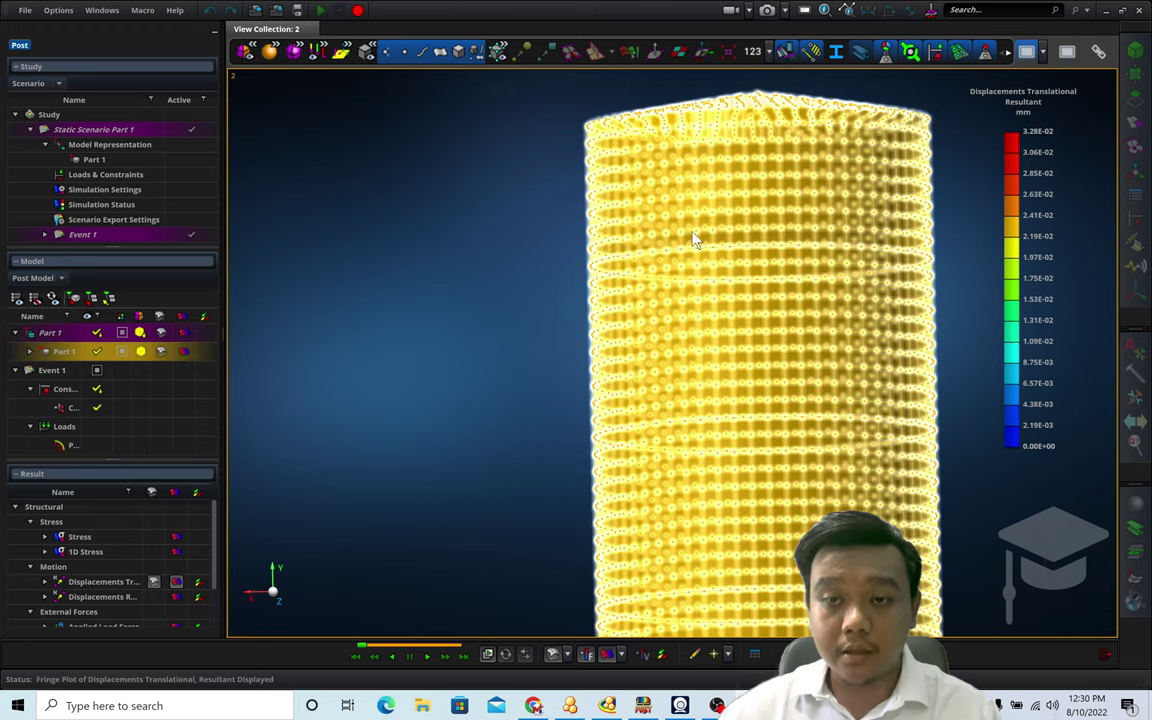
pyautogui.moveTo(925, 391); pyautogui.dragTo(748, 281, button='middle')
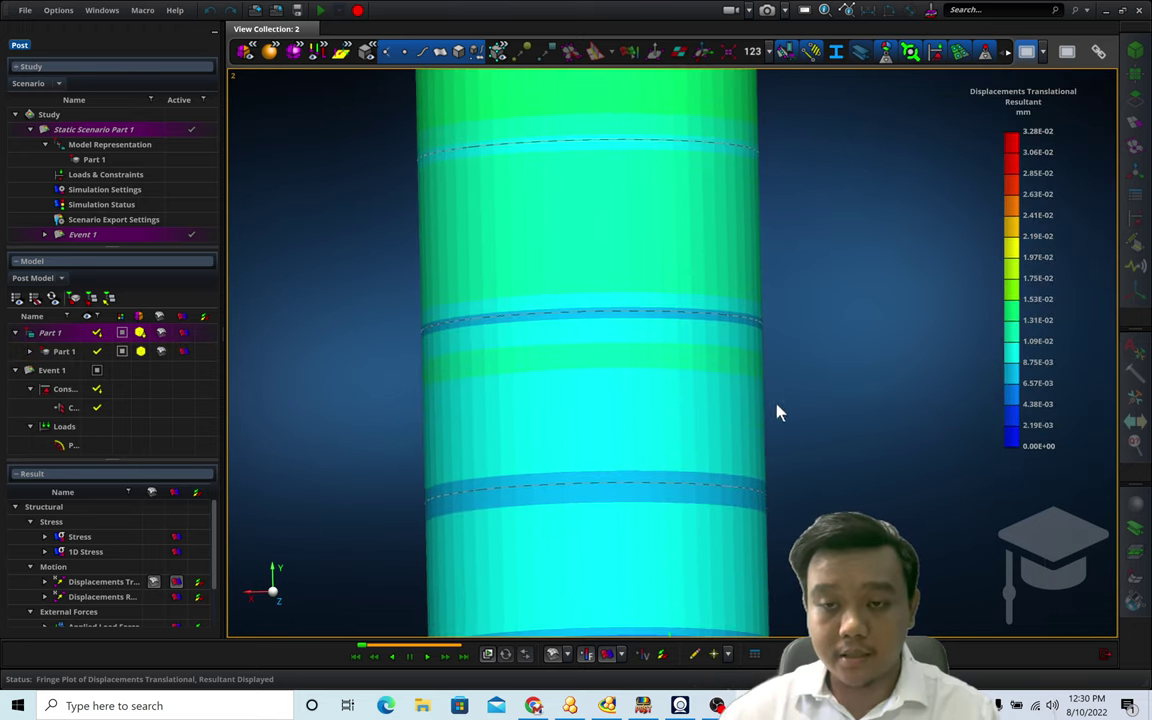
pyautogui.scroll(-2, 851, 457)
pyautogui.moveTo(851, 457); pyautogui.dragTo(818, 465, button='middle')
# Step: Switch the silo fringe plot's quantity back to Stress
pyautogui.moveTo(1098, 132)
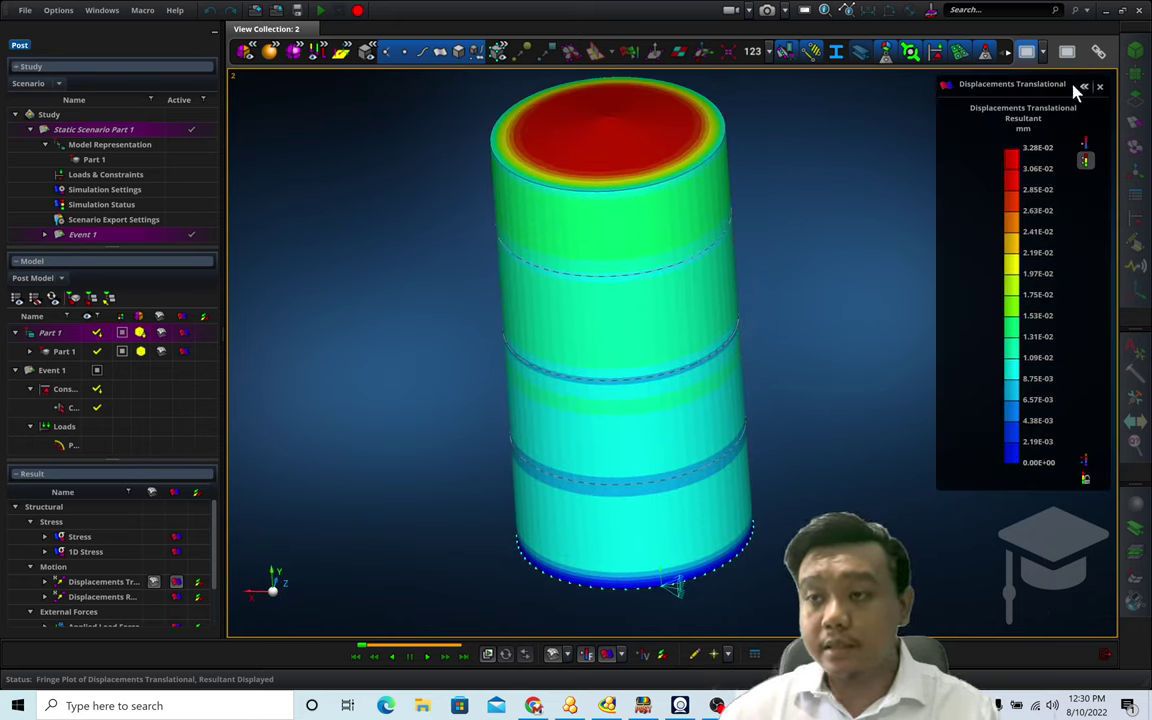
pyautogui.click(1083, 87)
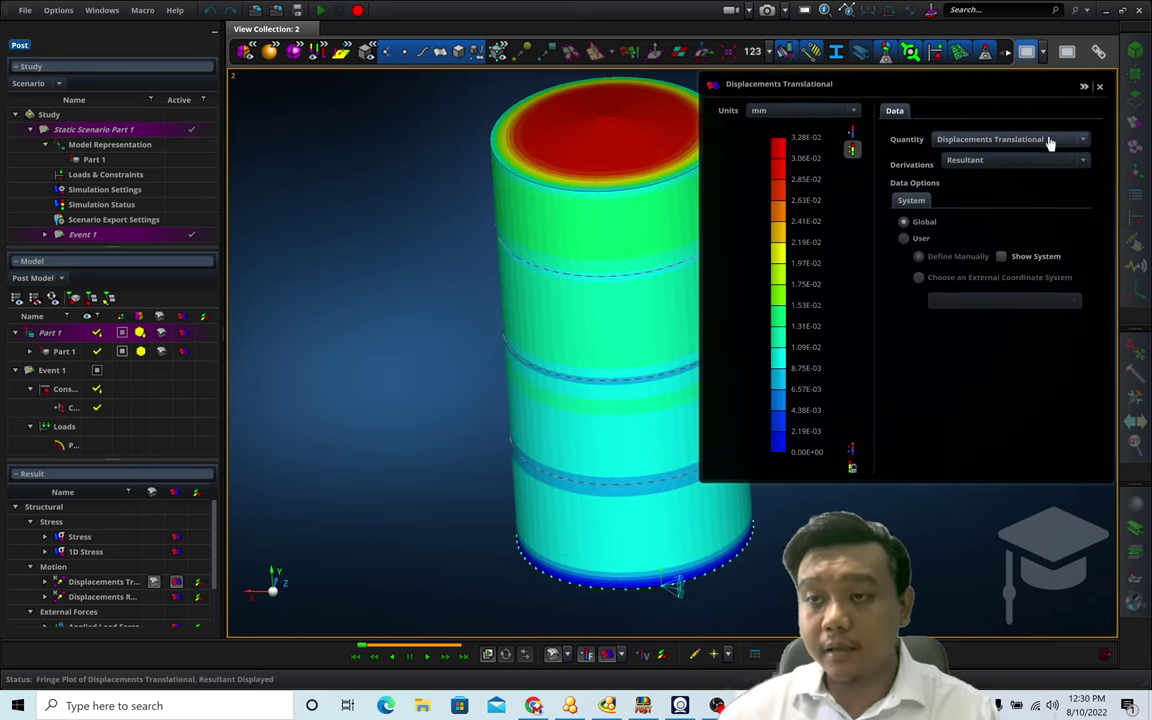
pyautogui.click(1049, 143)
pyautogui.click(975, 155)
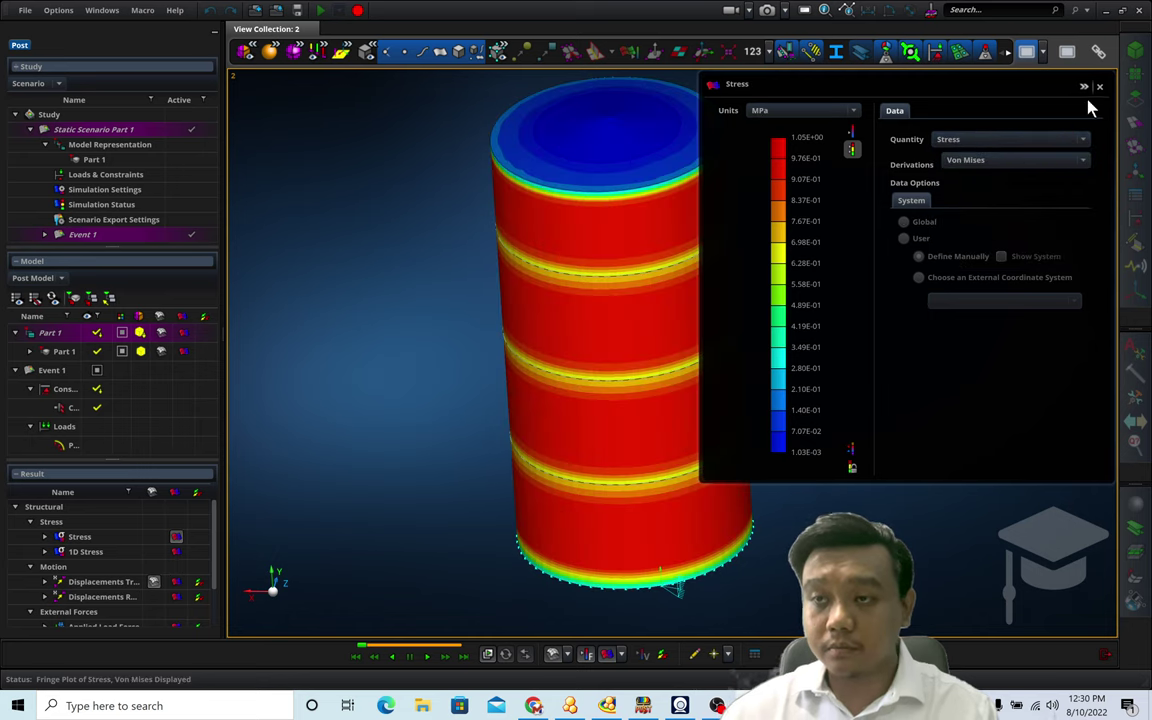
pyautogui.click(1040, 140)
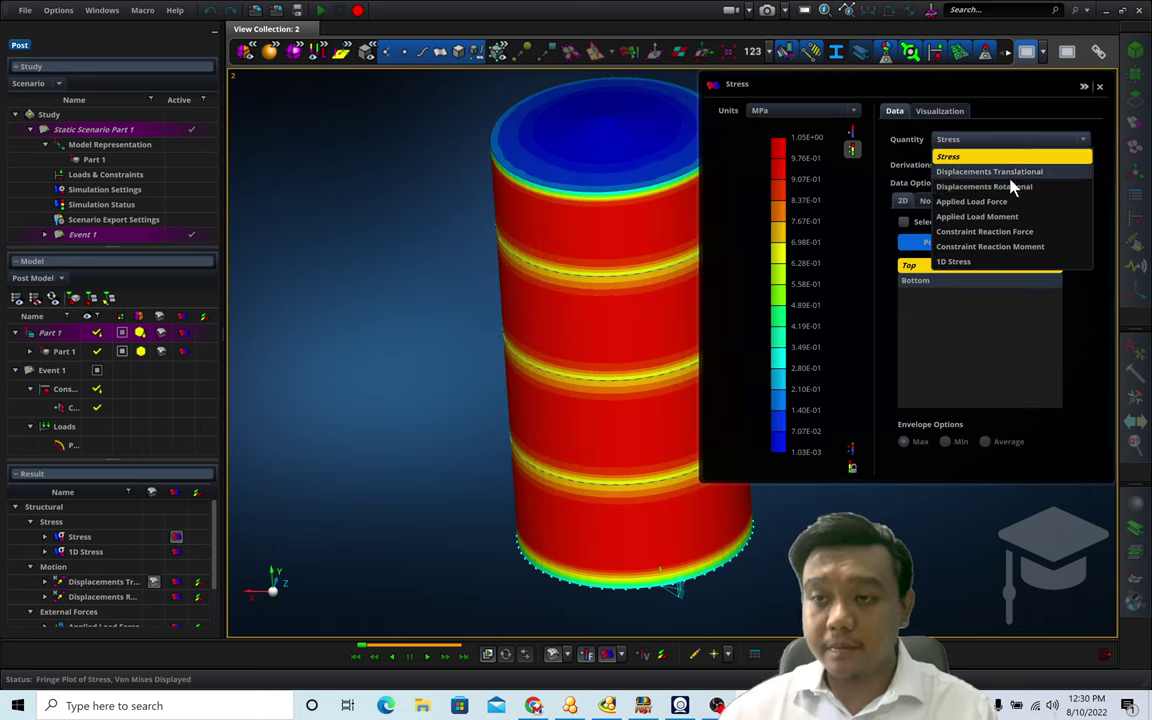
pyautogui.click(998, 124)
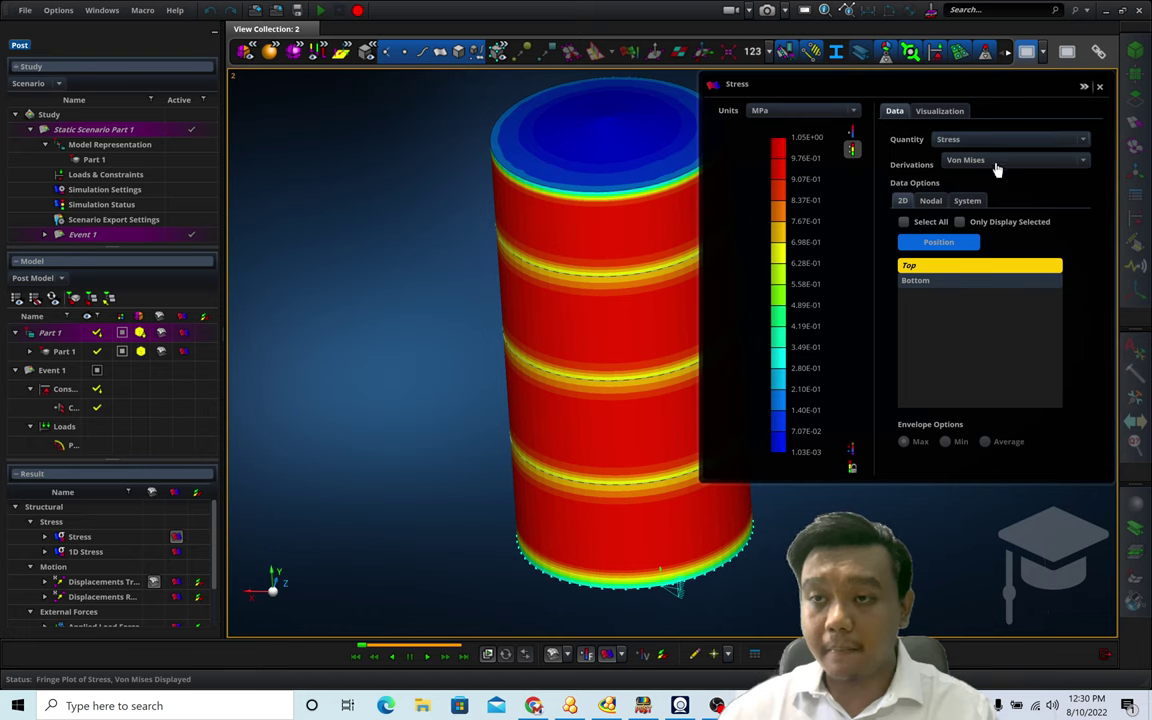
# Step: Set the stress plot's derivation to Max Principal and collapse the plot settings
pyautogui.click(997, 170)
pyautogui.click(995, 253)
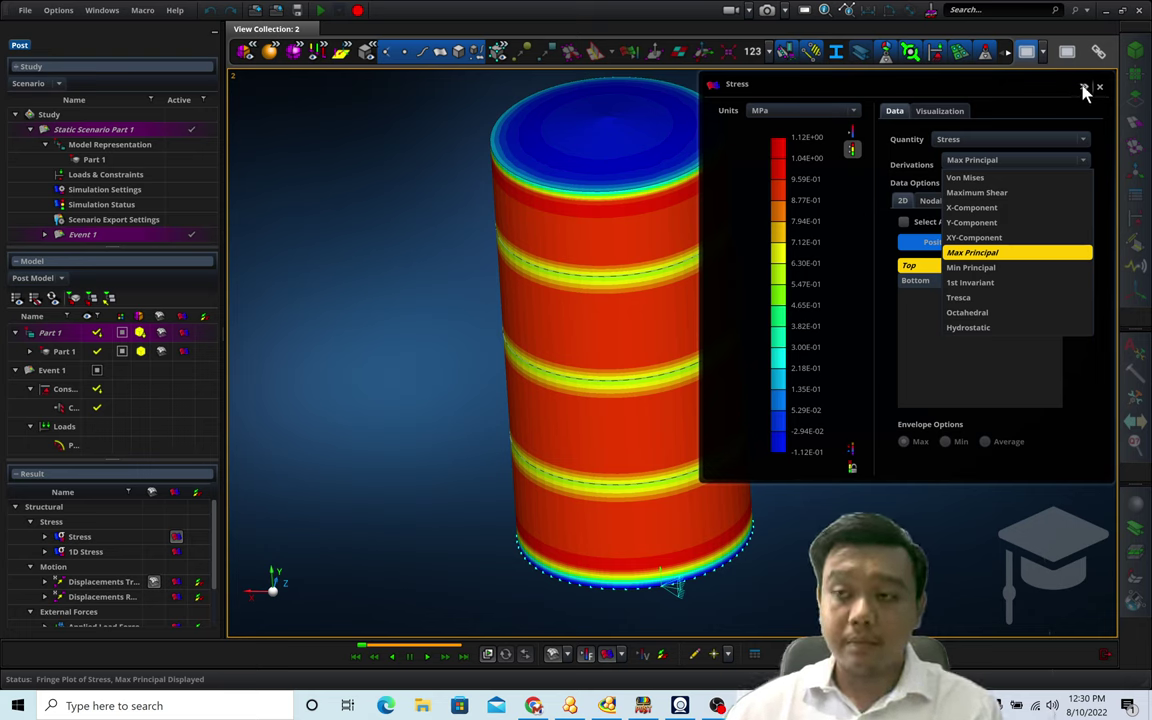
pyautogui.click(1035, 238)
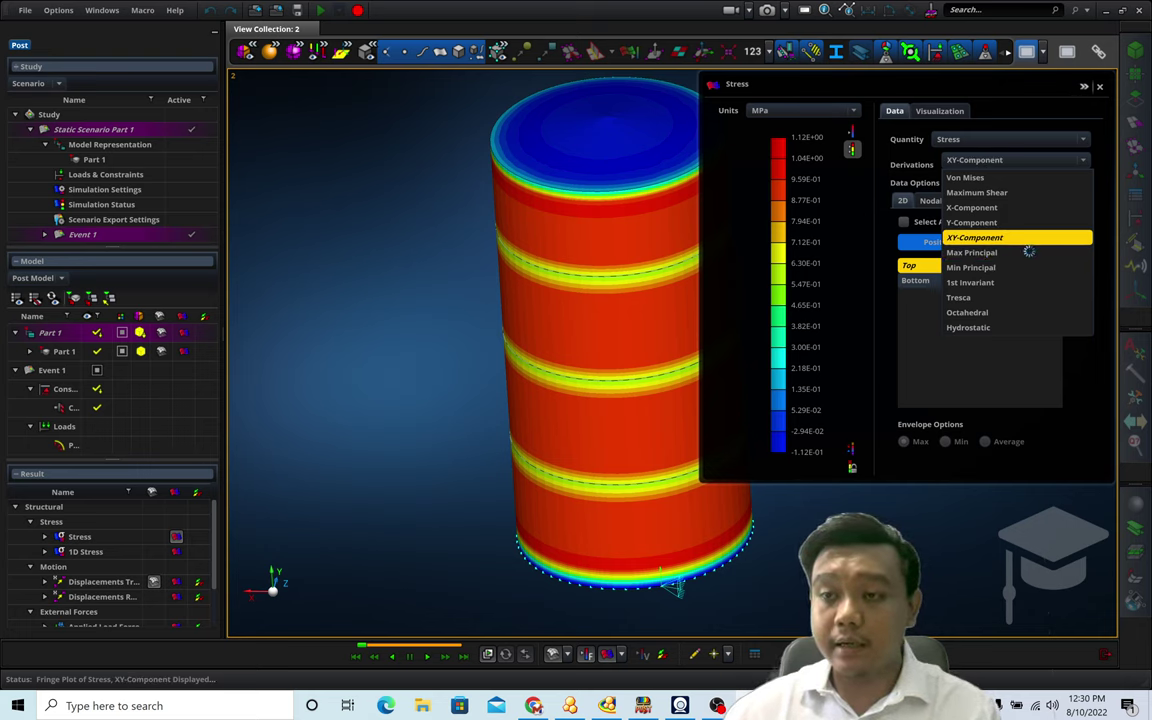
pyautogui.click(998, 253)
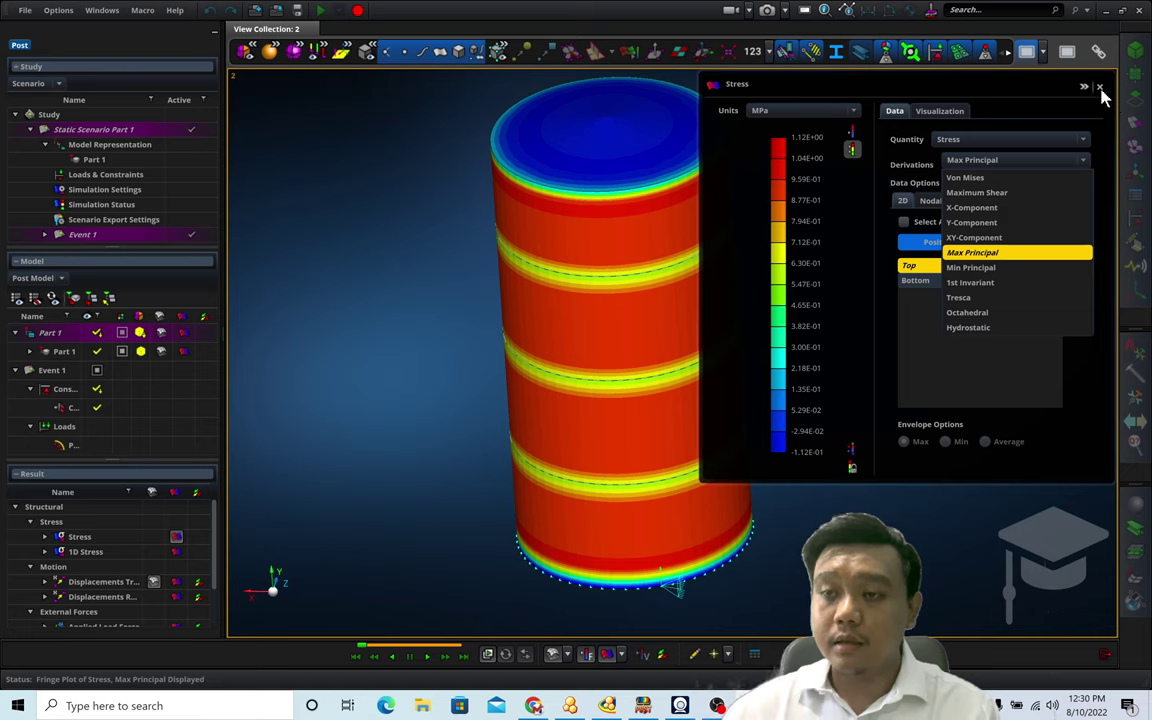
pyautogui.click(1086, 87)
pyautogui.click(1086, 87)
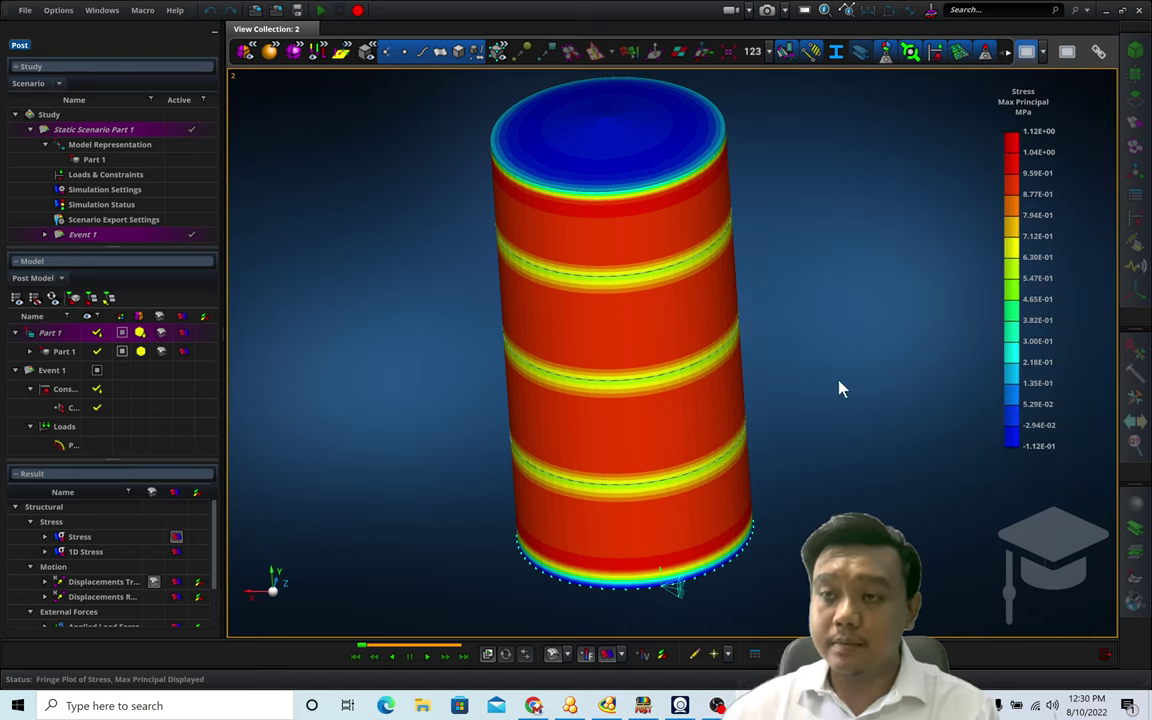
# Step: Turn on the hotspot display, move the two hotspot labels apart and examine their locations near the silo's base
pyautogui.click(714, 658)
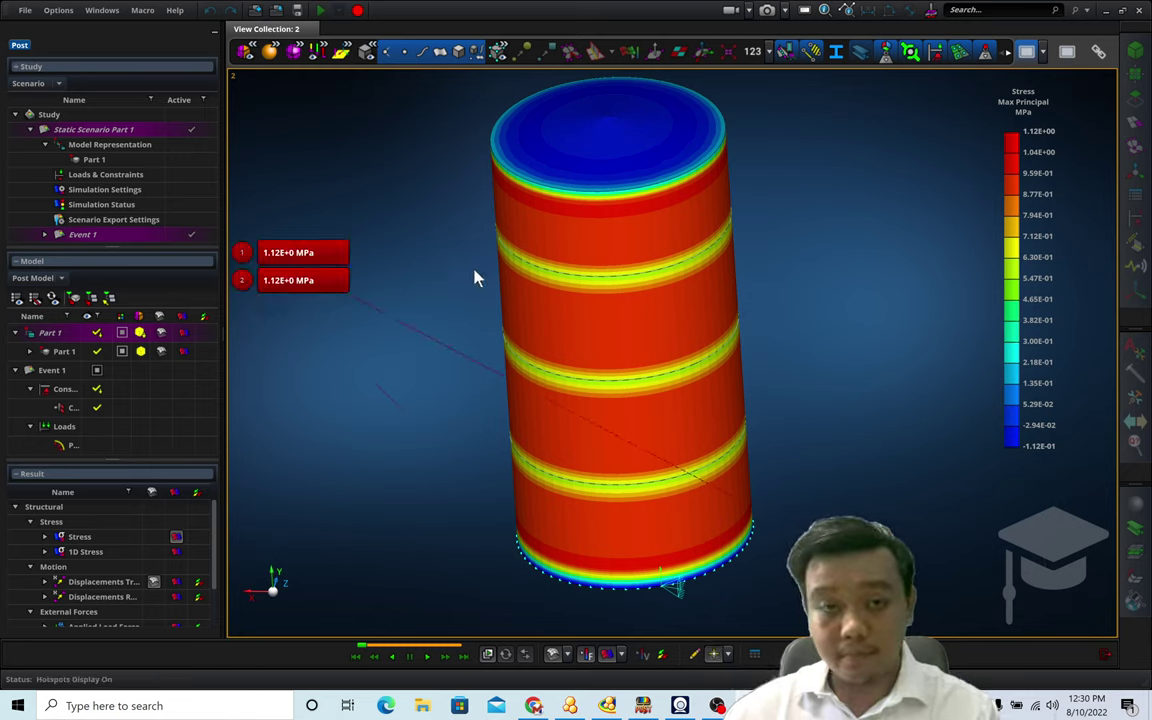
pyautogui.moveTo(242, 282); pyautogui.dragTo(240, 416)
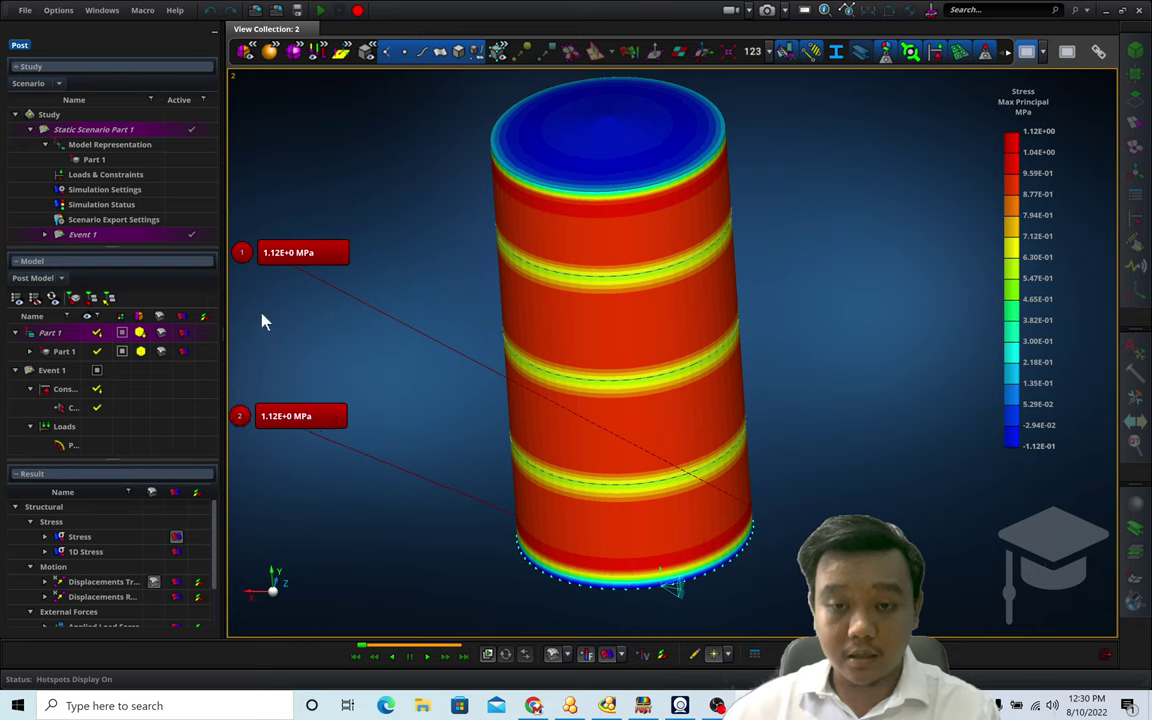
pyautogui.moveTo(246, 256)
pyautogui.mouseDown()
pyautogui.moveTo(597, 301)
pyautogui.moveTo(818, 368)
pyautogui.mouseUp()
pyautogui.moveTo(925, 560); pyautogui.dragTo(977, 496, button='middle')
pyautogui.moveTo(890, 487); pyautogui.dragTo(997, 332, button='middle')
pyautogui.scroll(5, 555, 418)
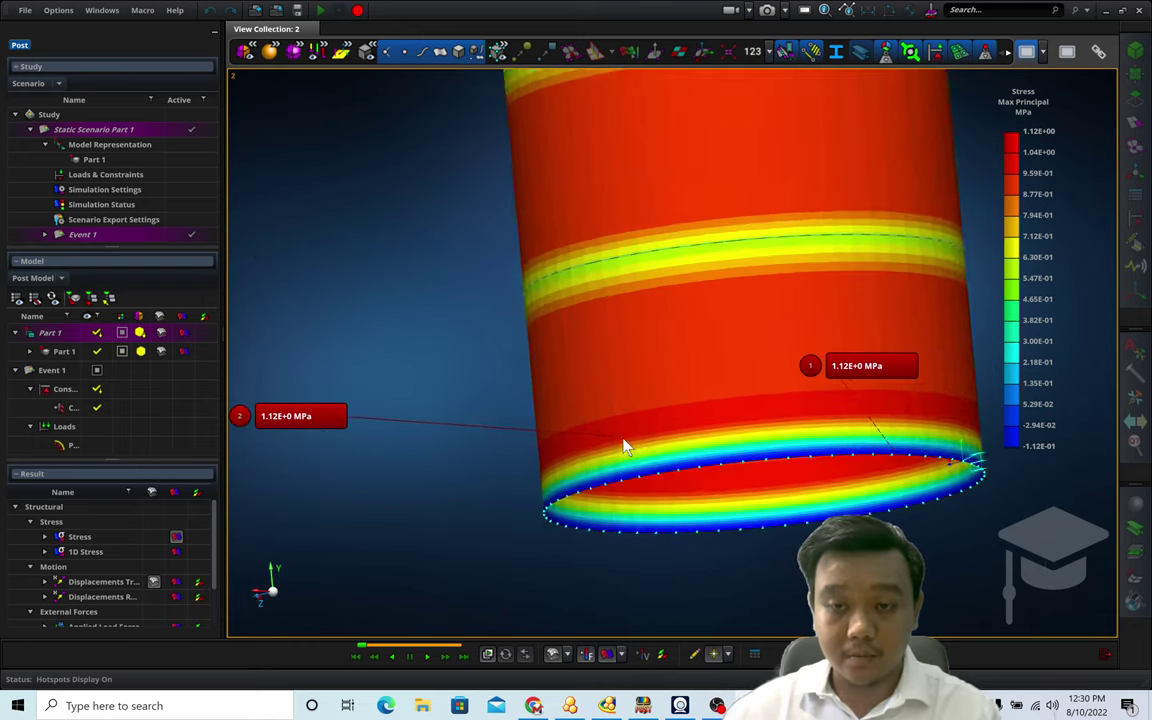
pyautogui.moveTo(944, 618); pyautogui.dragTo(730, 620, button='middle')
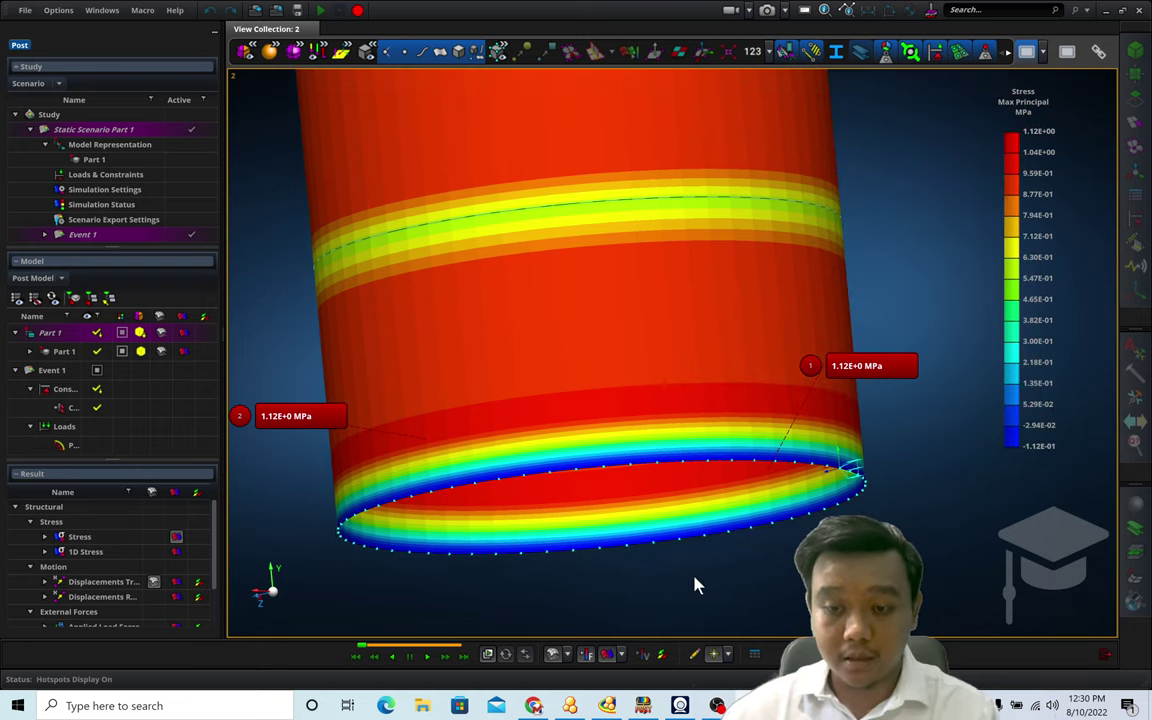
# Step: Set the hotspot range to 6 for the Max Principal stress plot
pyautogui.click(727, 655)
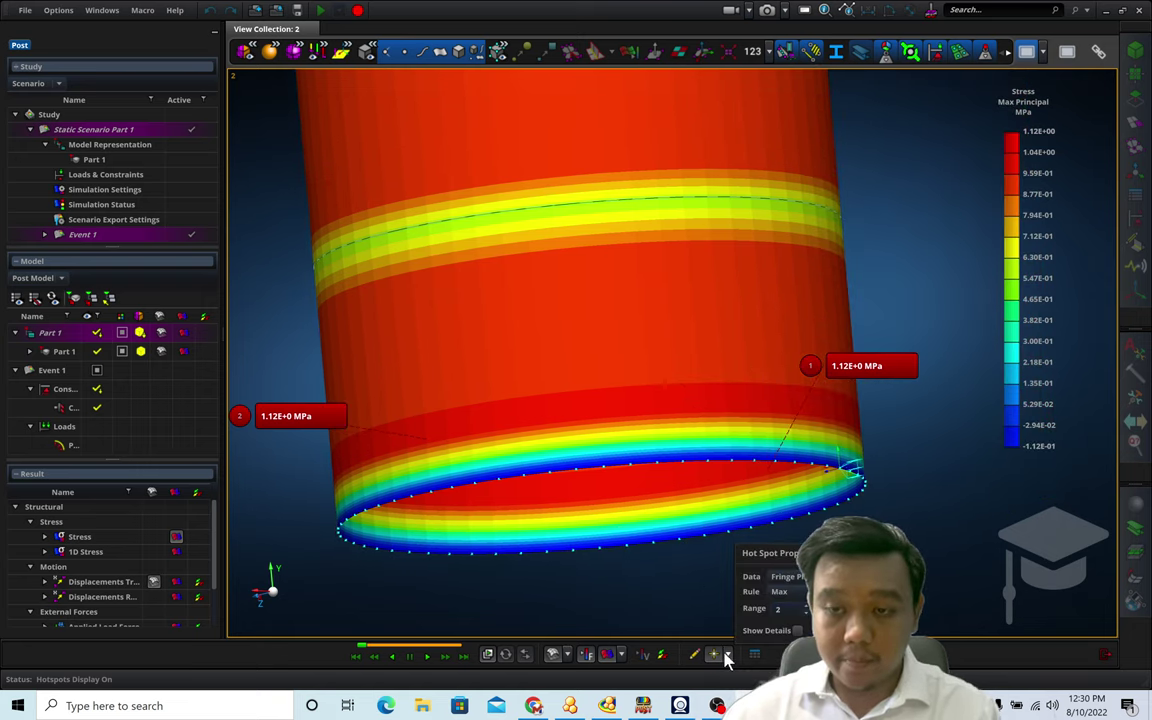
pyautogui.click(800, 607)
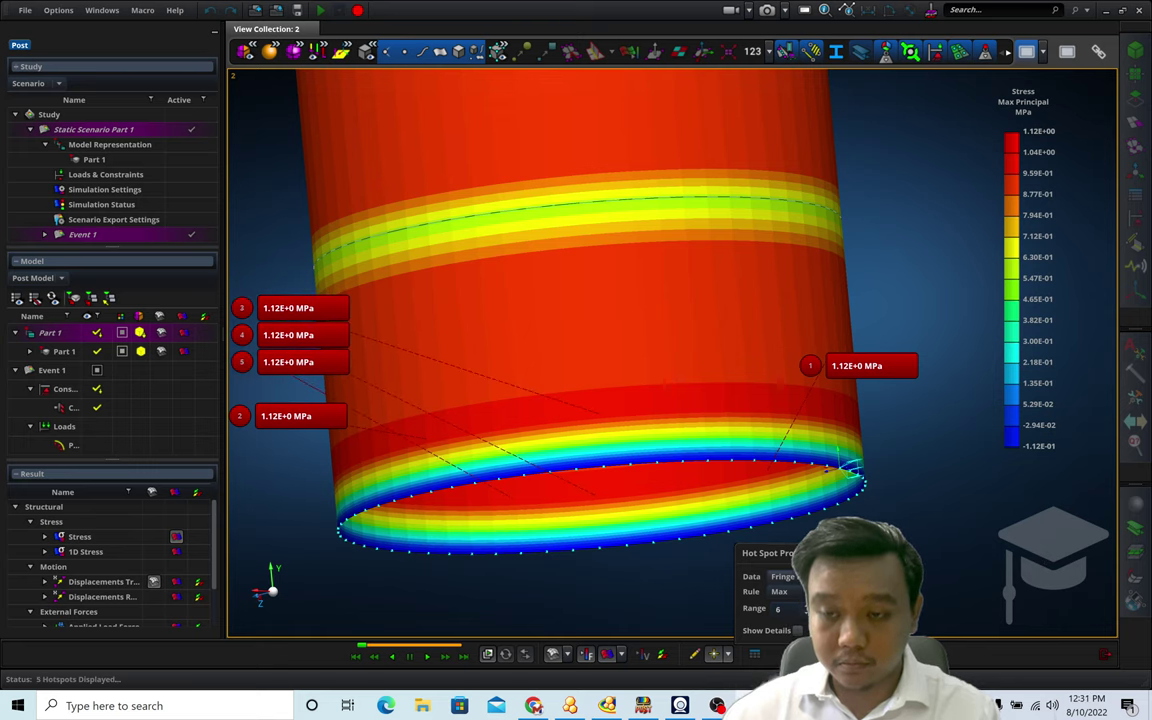
pyautogui.moveTo(882, 440); pyautogui.dragTo(732, 521, button='middle')
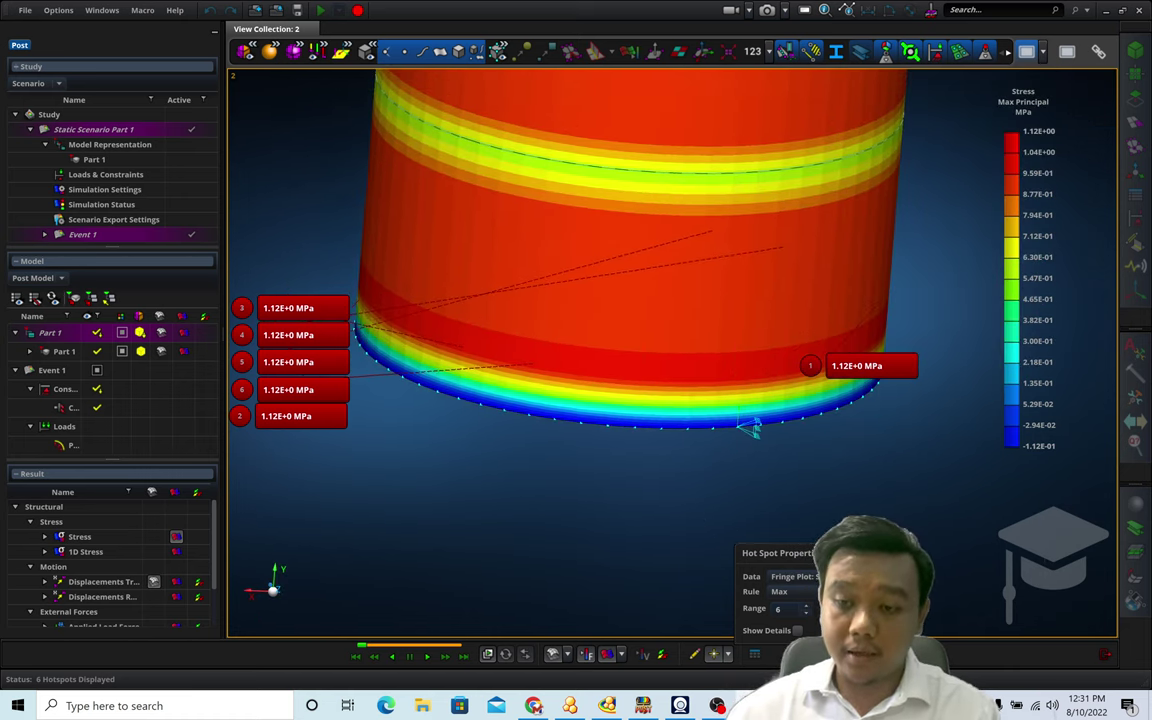
# Step: Change the hotspot rule to Min and inspect the minimum stress locations on the silo
pyautogui.click(790, 591)
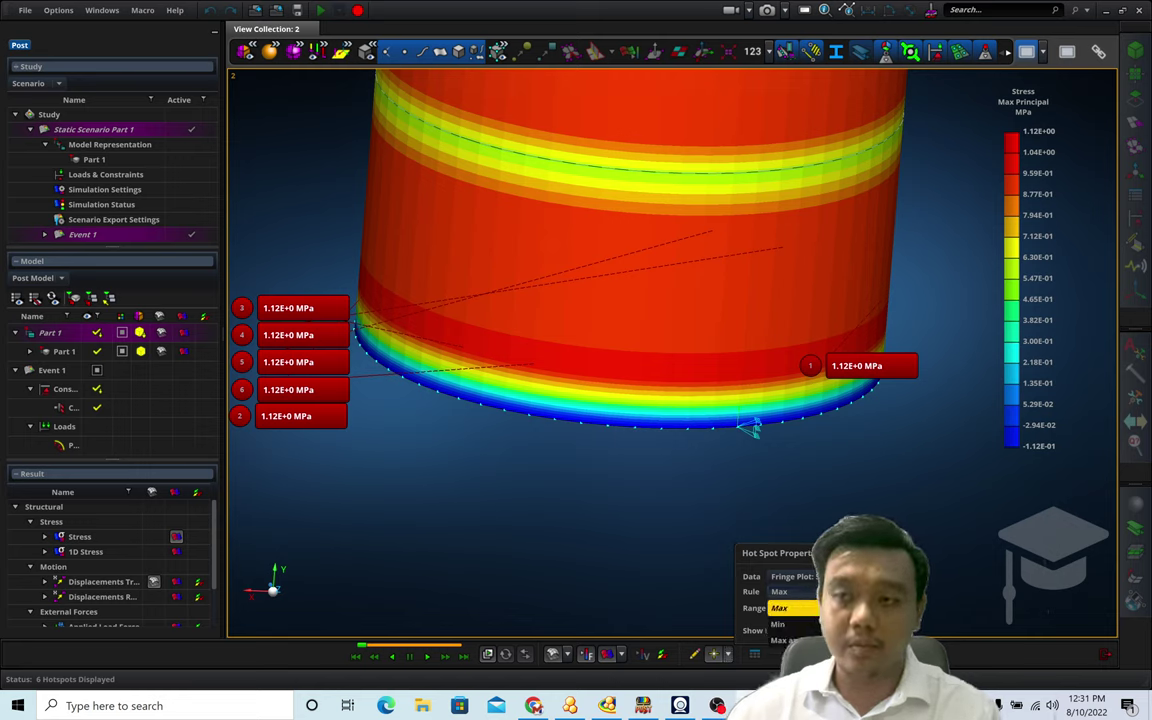
pyautogui.click(778, 624)
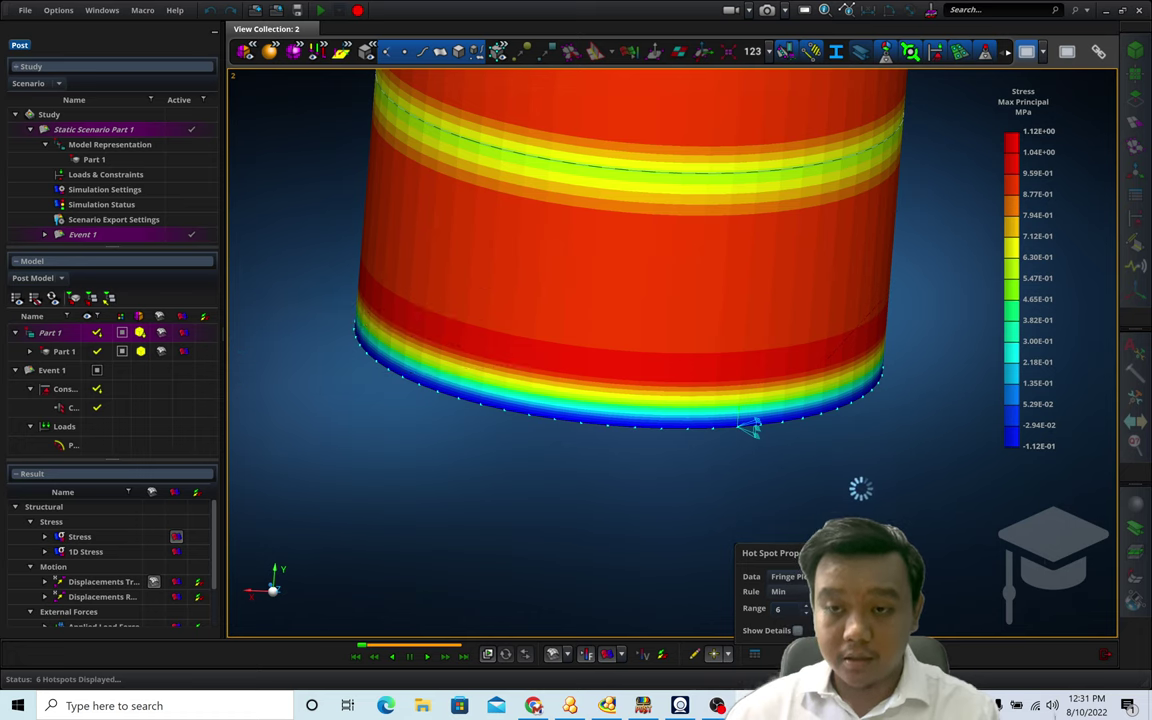
pyautogui.moveTo(843, 477)
pyautogui.mouseDown(button='middle')
pyautogui.moveTo(851, 446)
pyautogui.moveTo(831, 479)
pyautogui.mouseUp(button='middle')
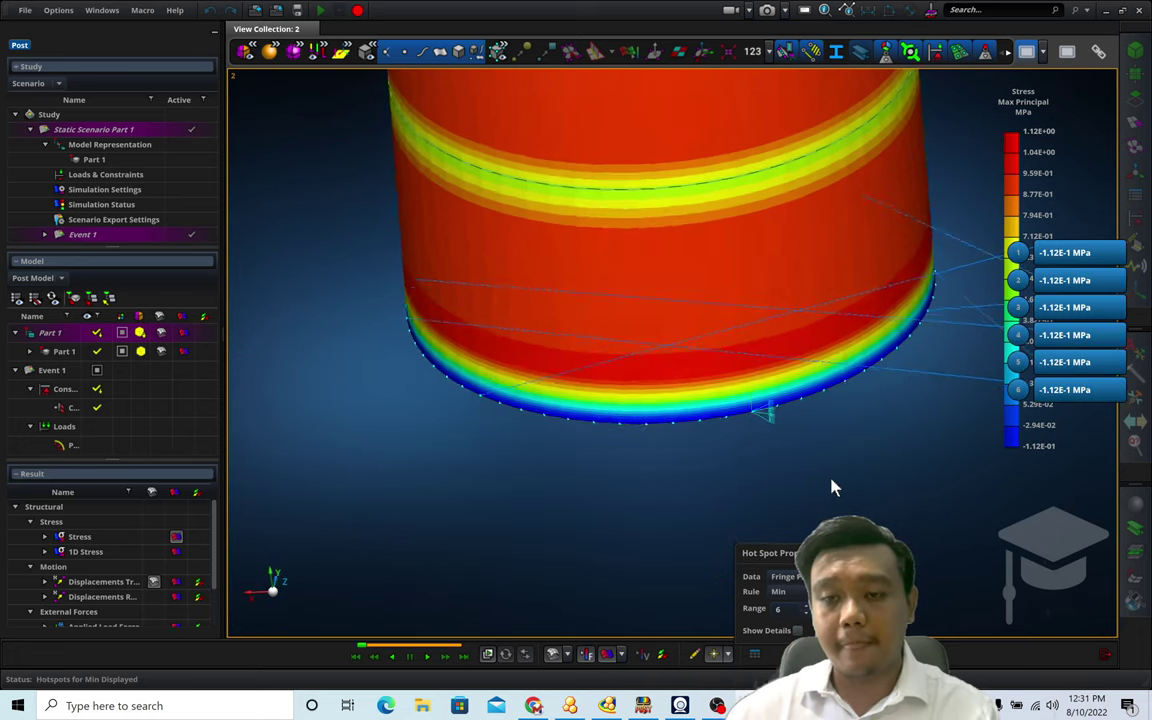
pyautogui.scroll(-5, 835, 485)
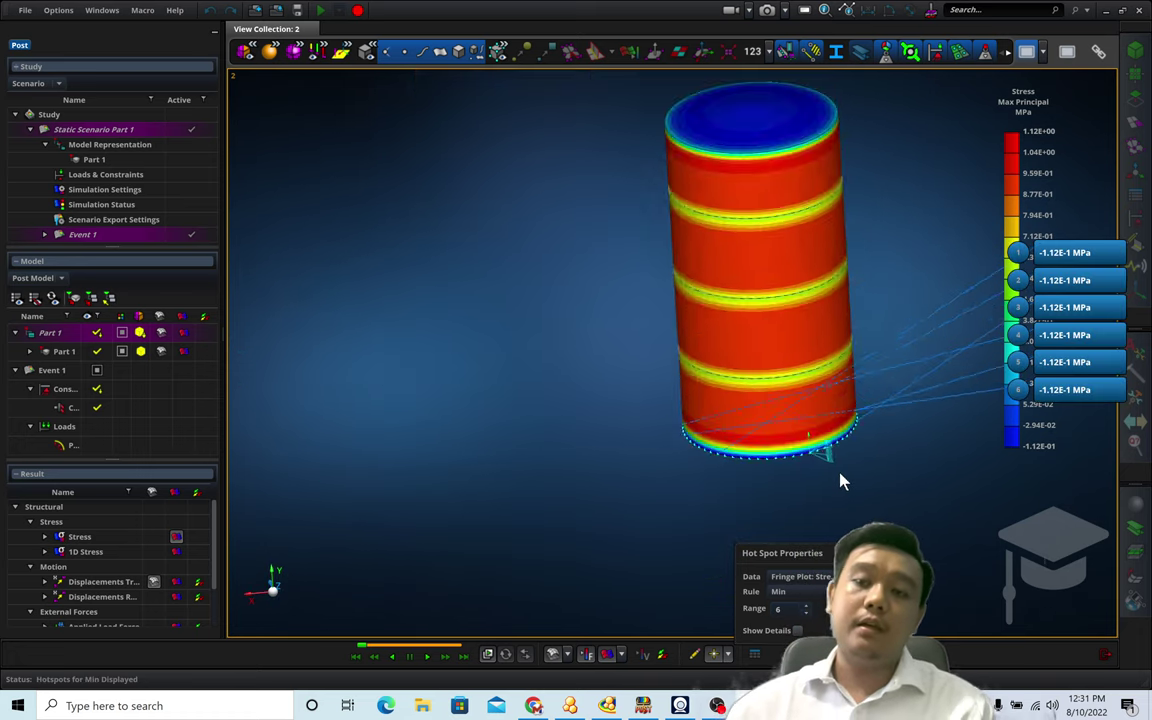
pyautogui.scroll(-5, 845, 476)
pyautogui.scroll(3, 782, 470)
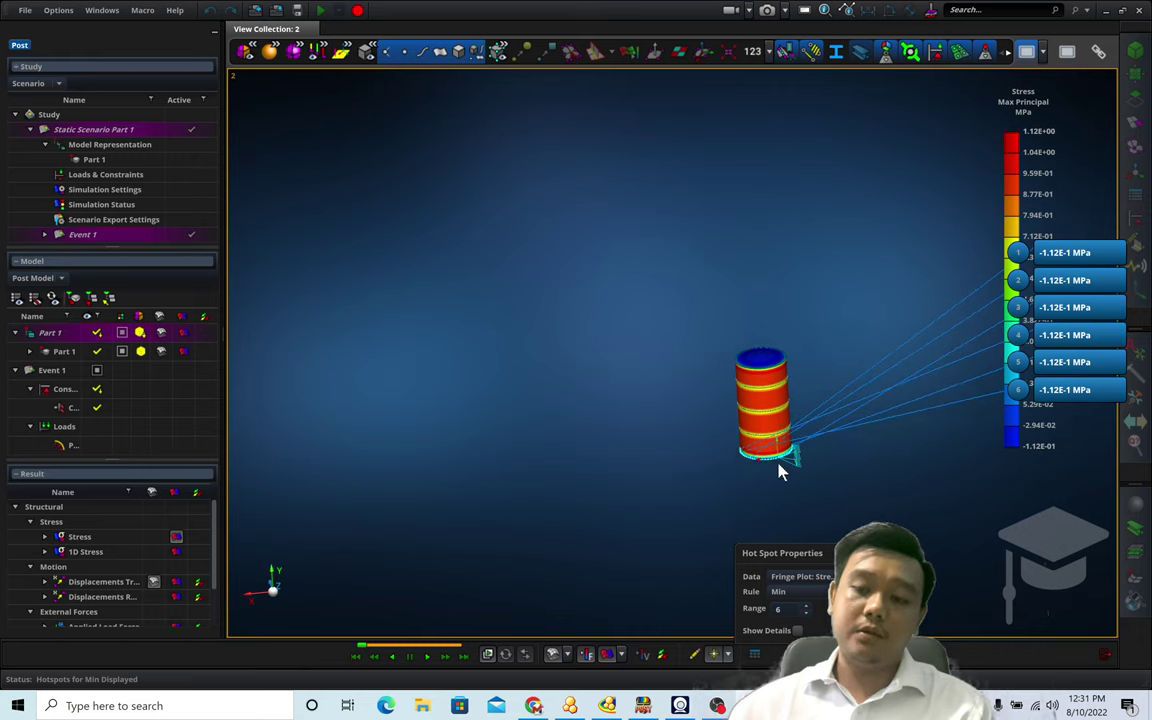
# Step: Exit post-processing and switch to OBS
pyautogui.click(1105, 658)
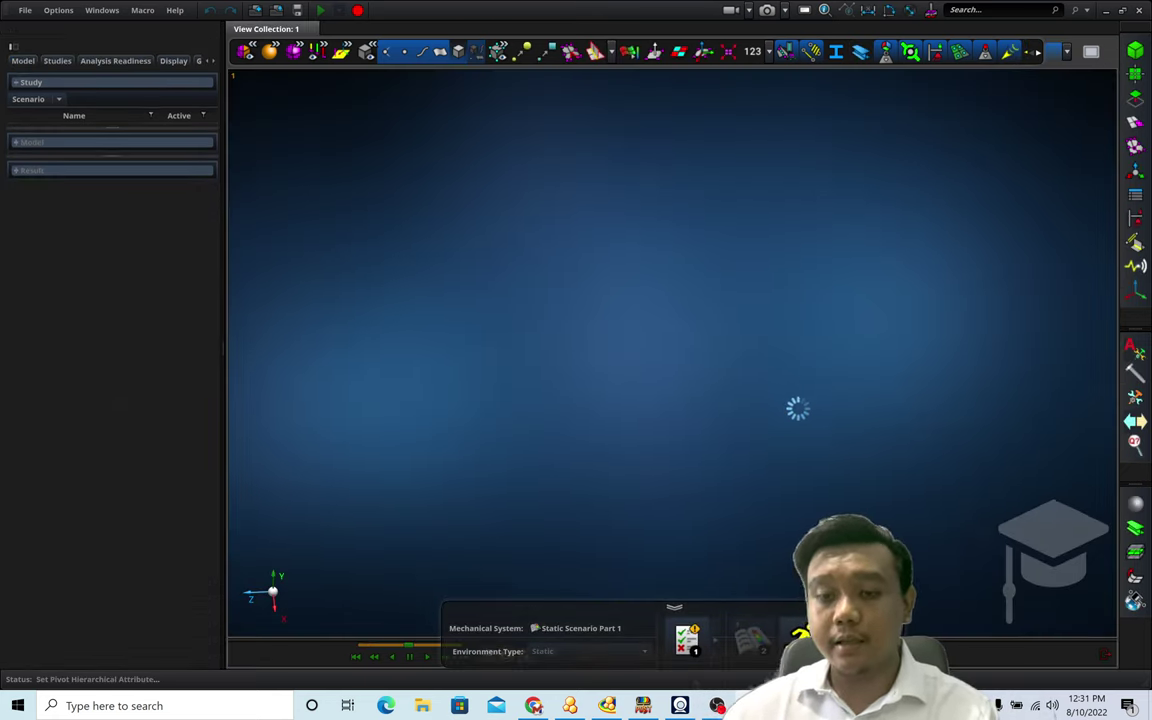
pyautogui.hotkey('alt', 'Tab')
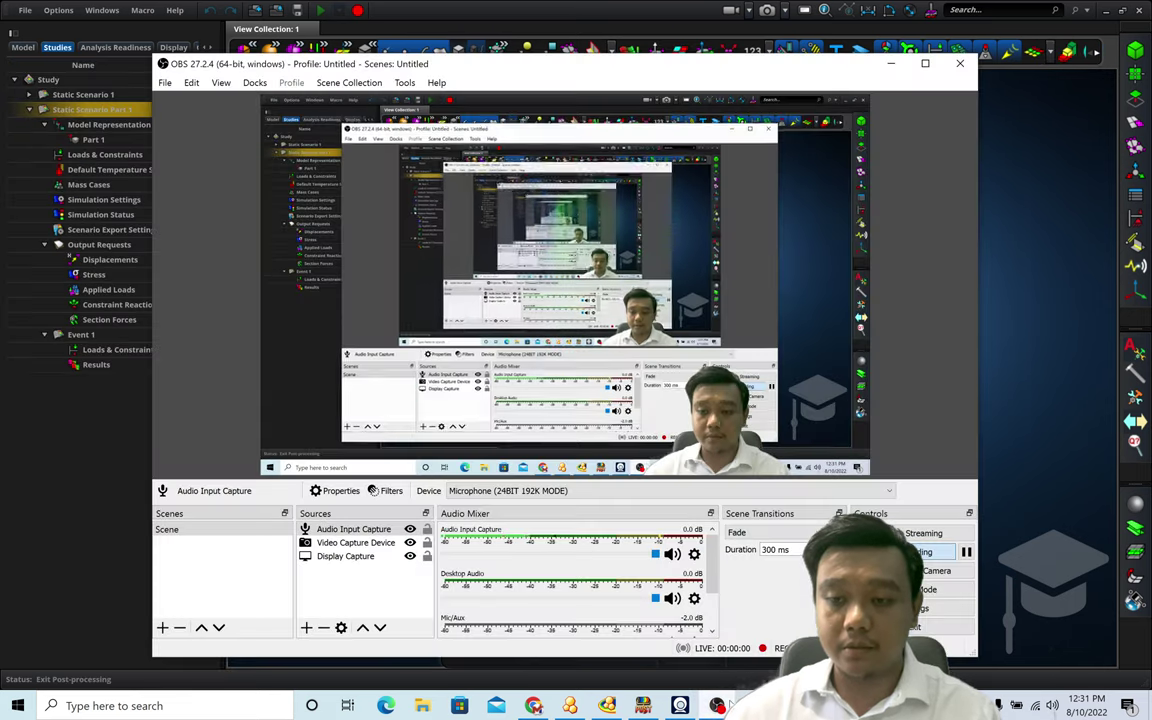